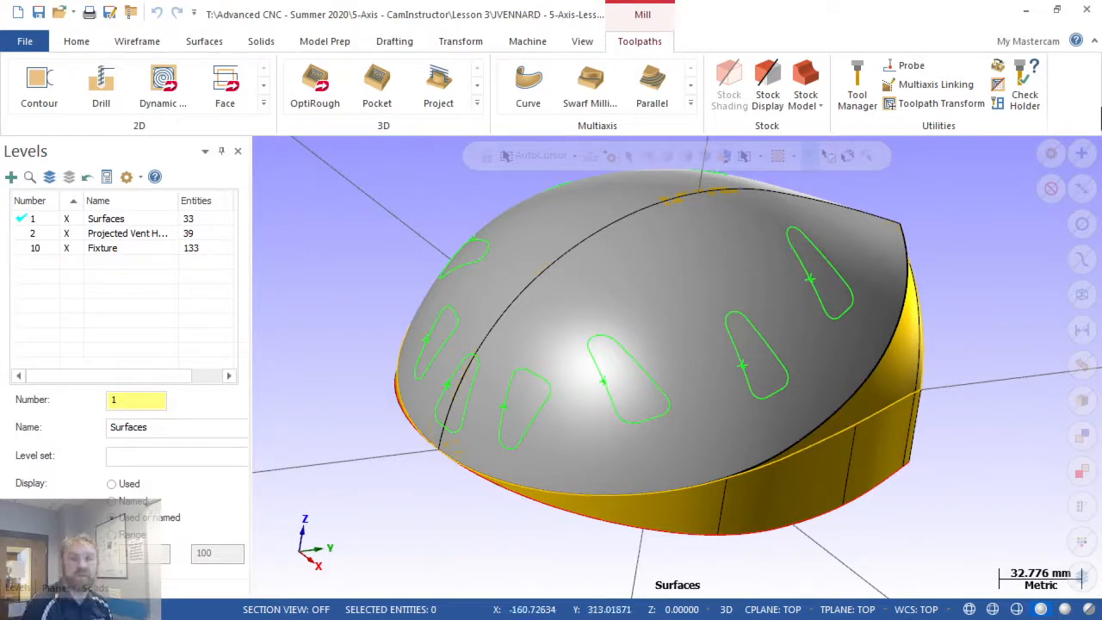
- Examine the part in isometric view, toggling the Surfaces level off and on to see what it contains
middle_drag(436, 446, 720, 488)
scroll(720, 487, down, 2)
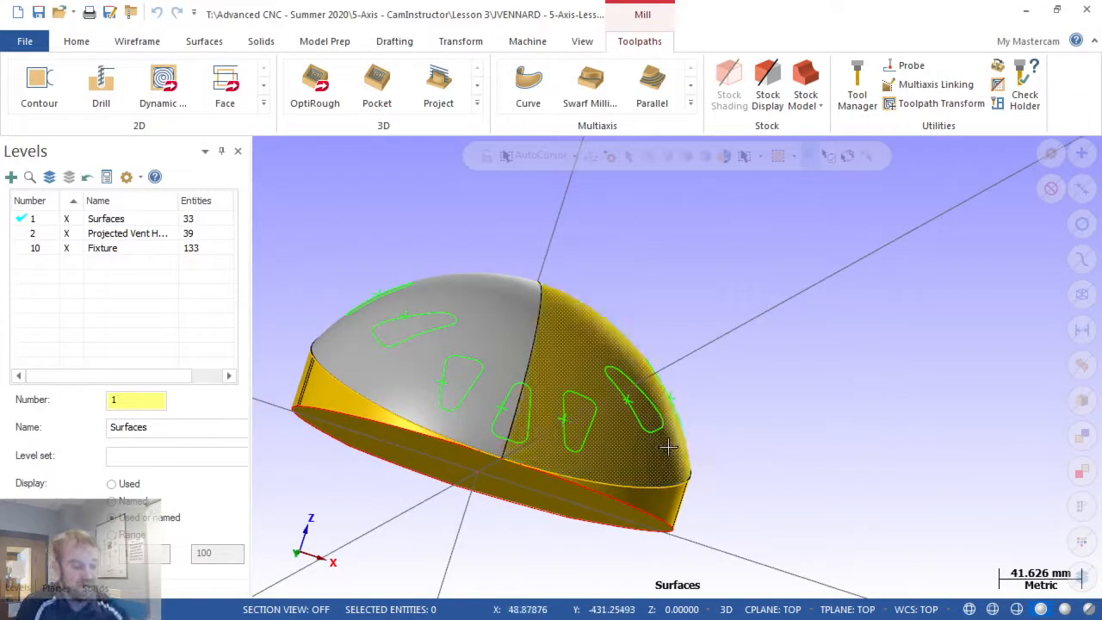
key(alt+7)
scroll(635, 484, down, 3)
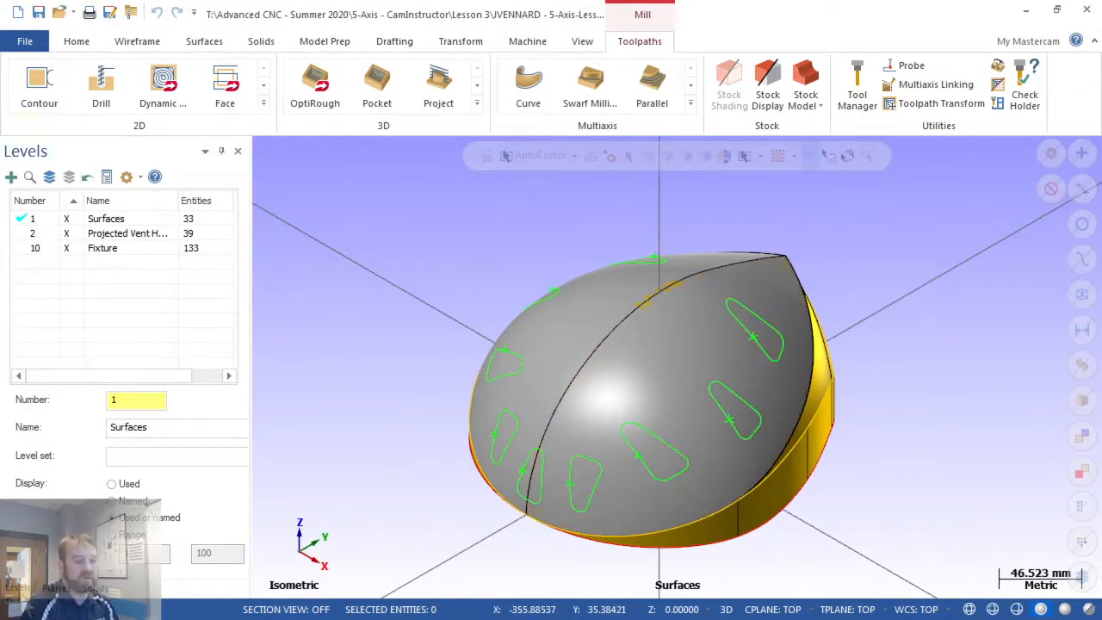
click(52, 219)
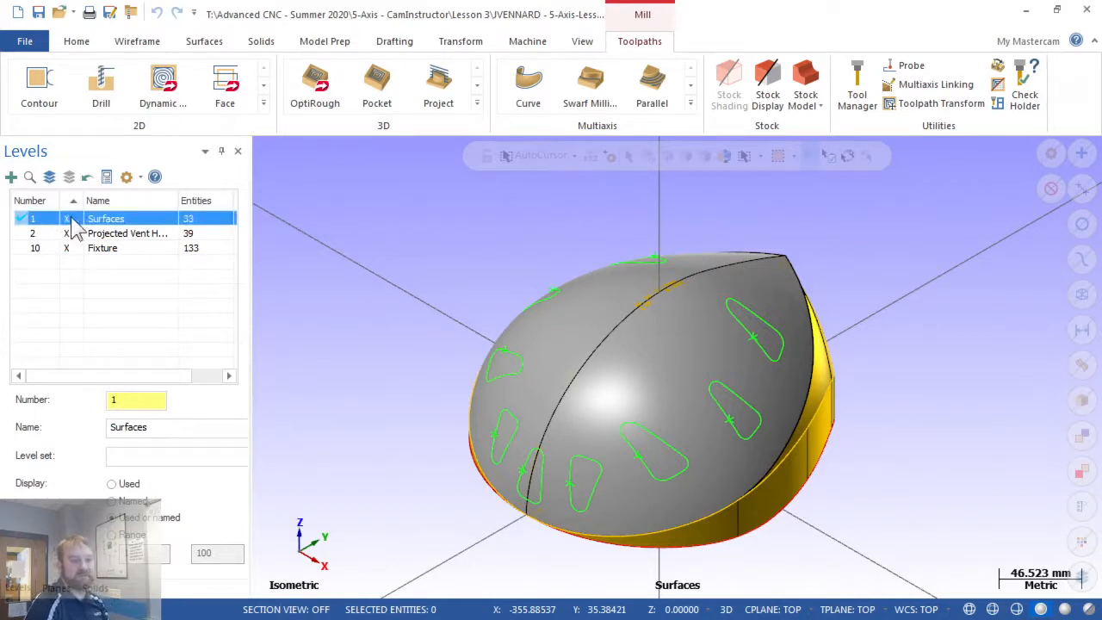
click(68, 219)
click(68, 220)
click(68, 219)
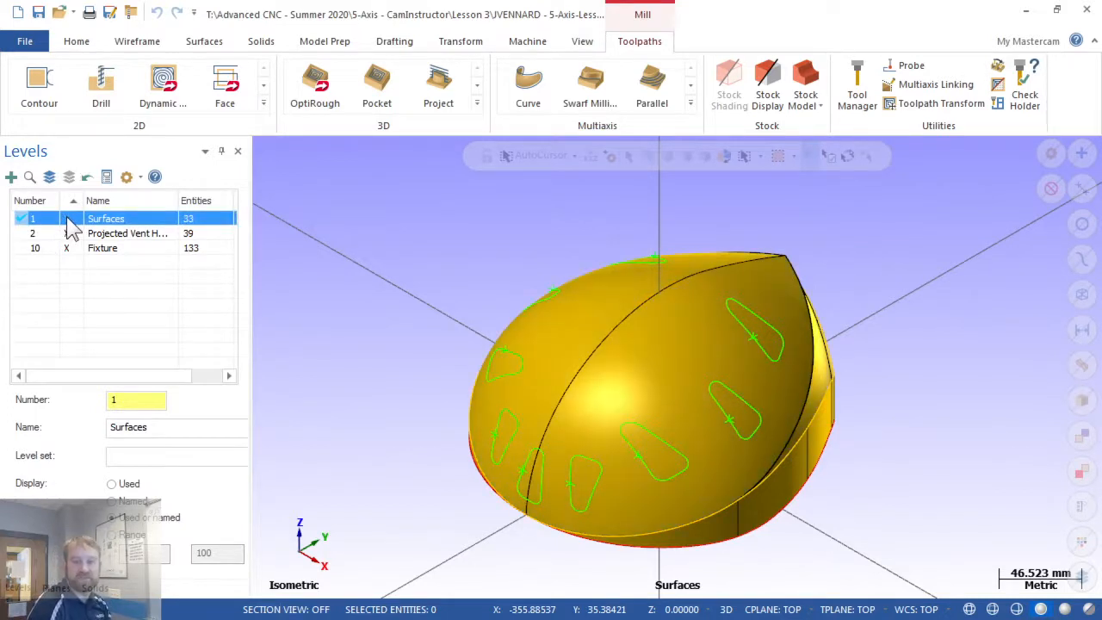
click(68, 220)
click(67, 218)
click(67, 218)
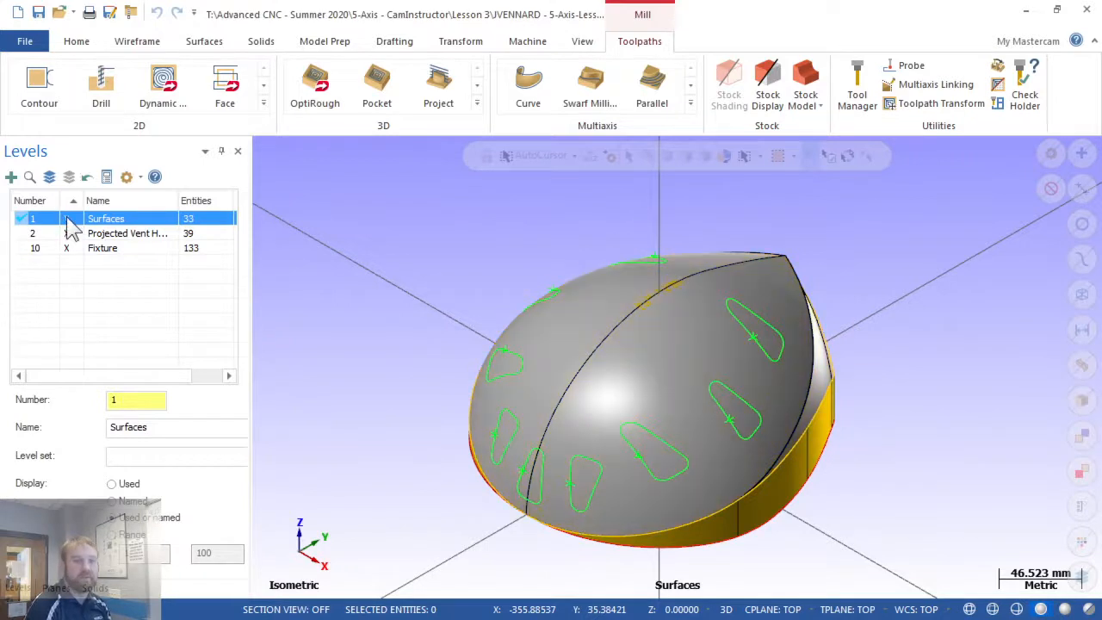
- Examine the fixture solid by toggling the Fixture level off and on and viewing its underside
click(67, 249)
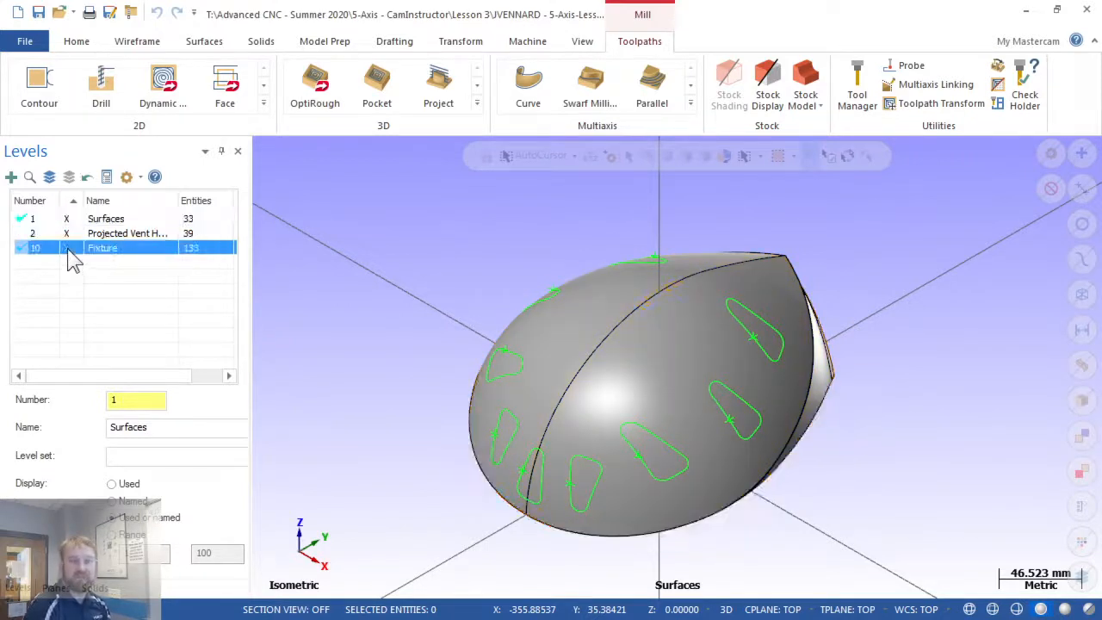
click(67, 248)
click(67, 249)
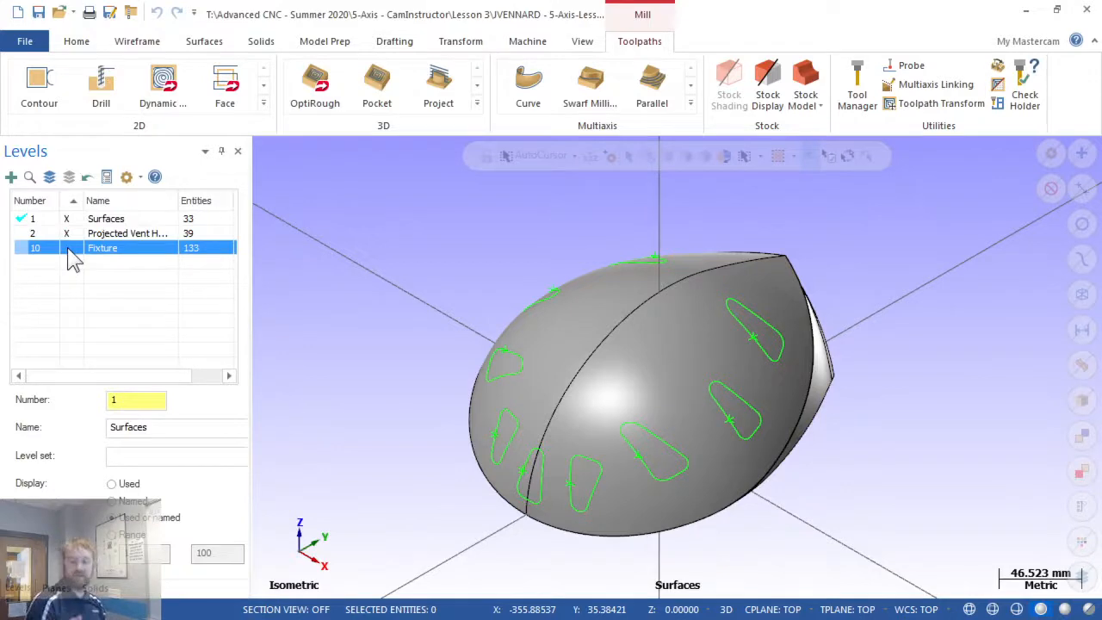
click(67, 248)
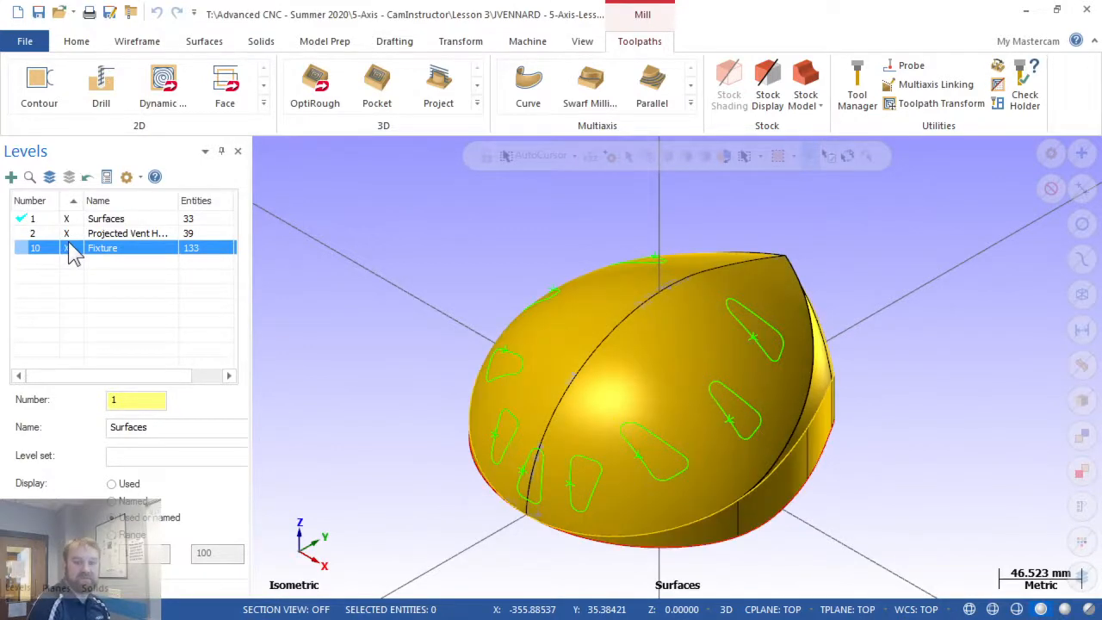
middle_drag(443, 506, 443, 418)
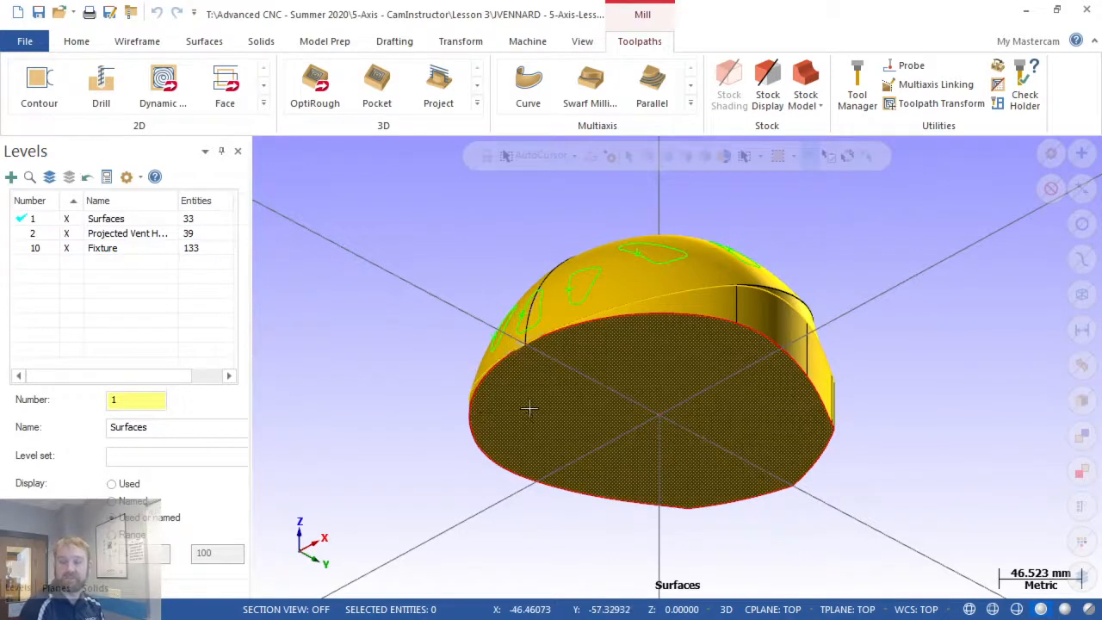
middle_drag(525, 401, 516, 485)
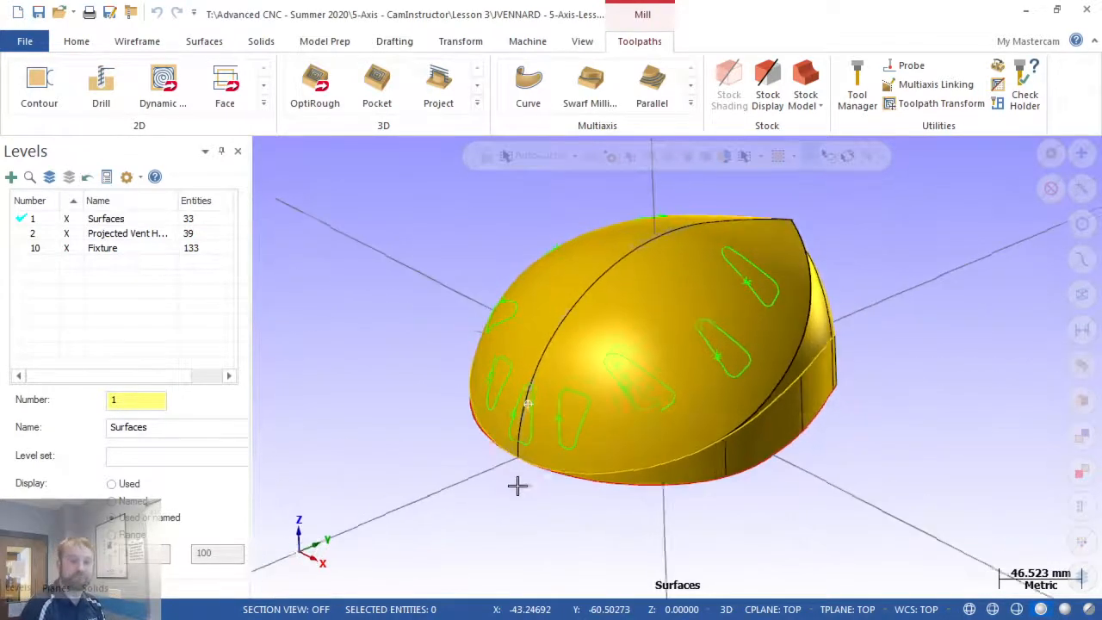
- Hide the Fixture level and view the projected vent hole curves on the surfaces from the top
click(66, 250)
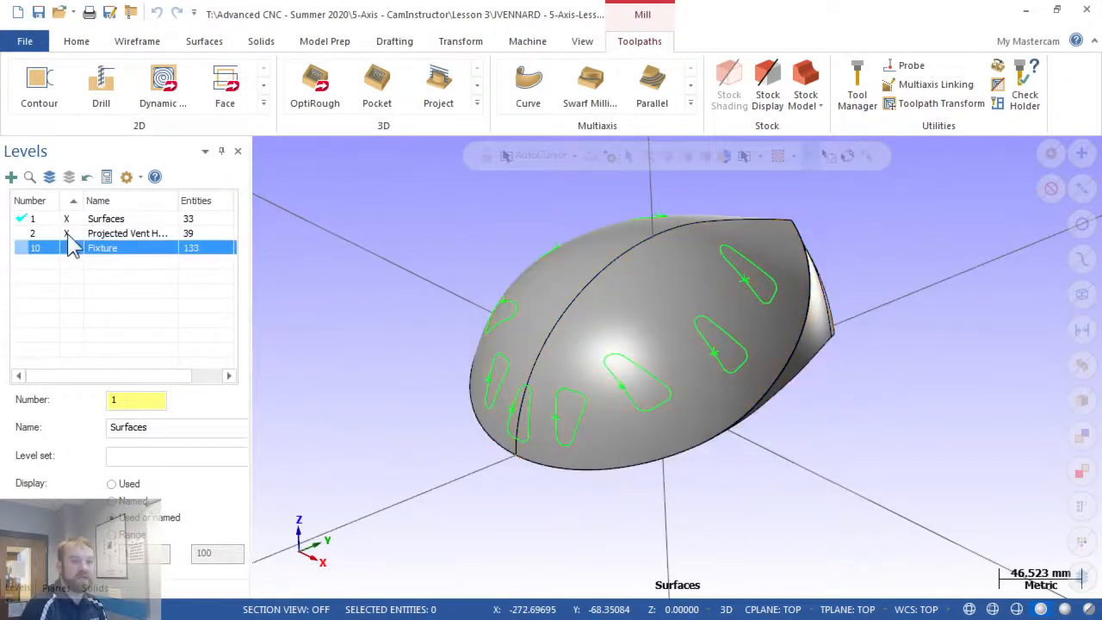
click(67, 235)
click(67, 236)
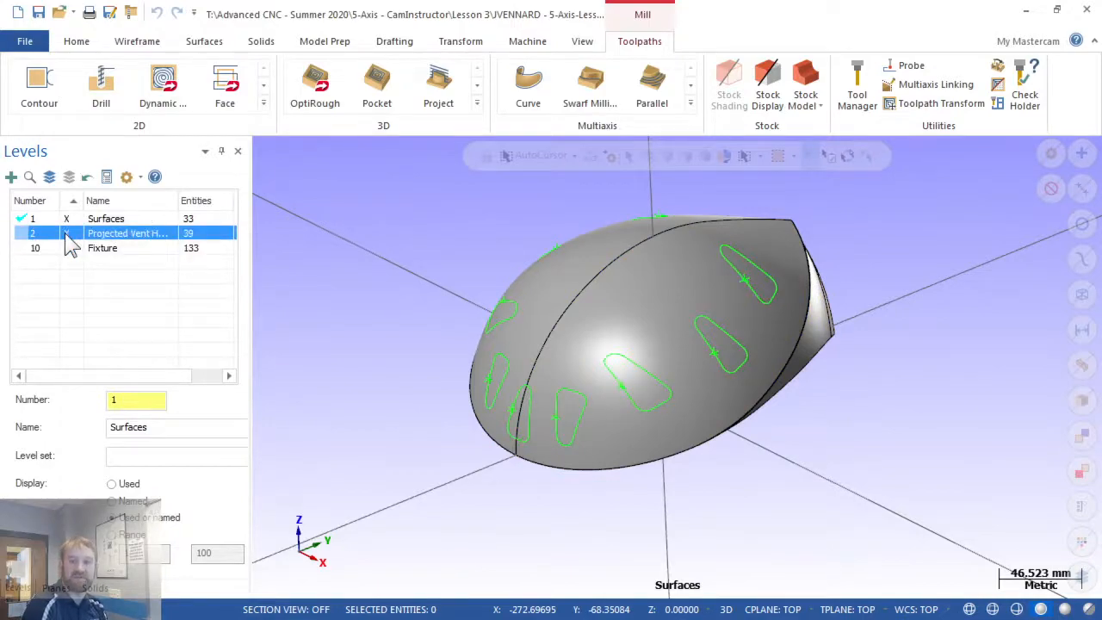
scroll(640, 329, up, 5)
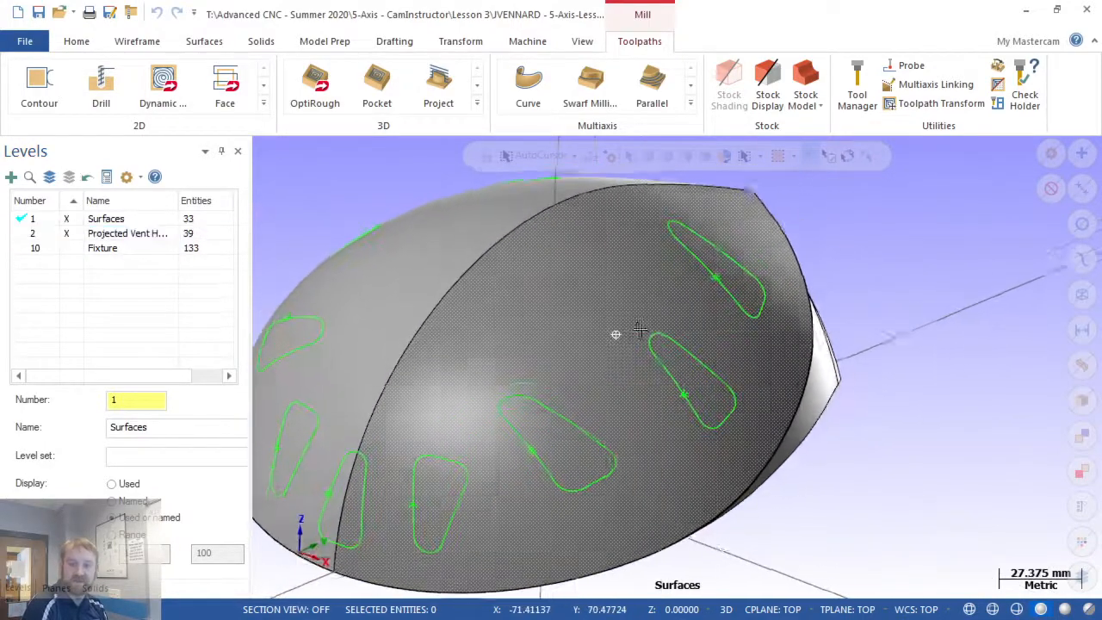
mouse_move(640, 329)
middle_down()
mouse_move(669, 285)
mouse_move(660, 322)
mouse_move(583, 332)
mouse_move(626, 346)
middle_up()
scroll(694, 393, down, 6)
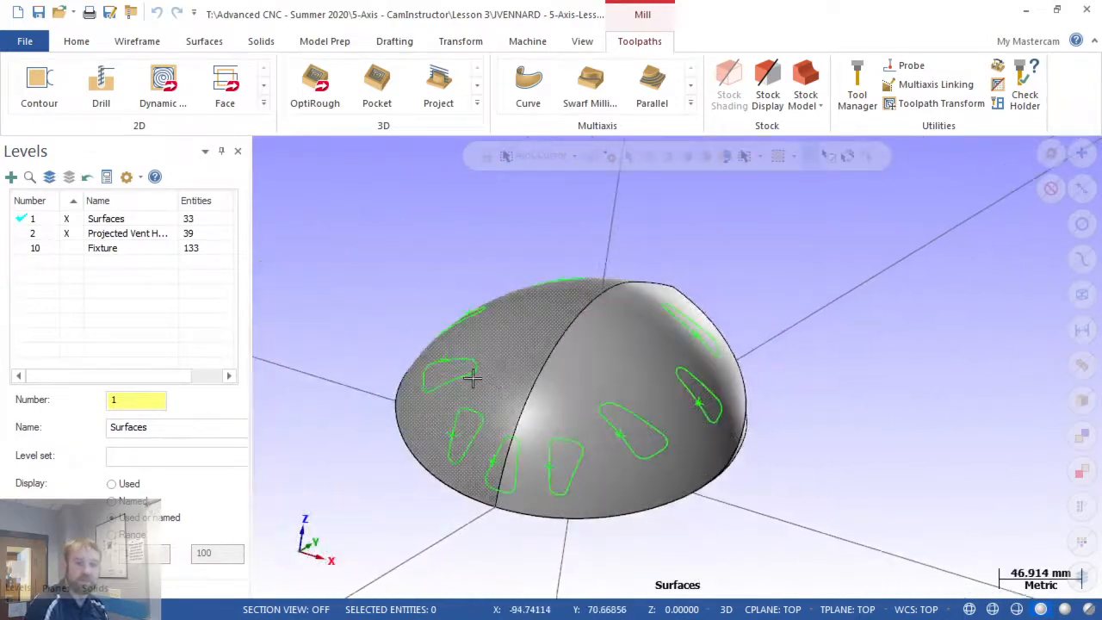
key(alt+1)
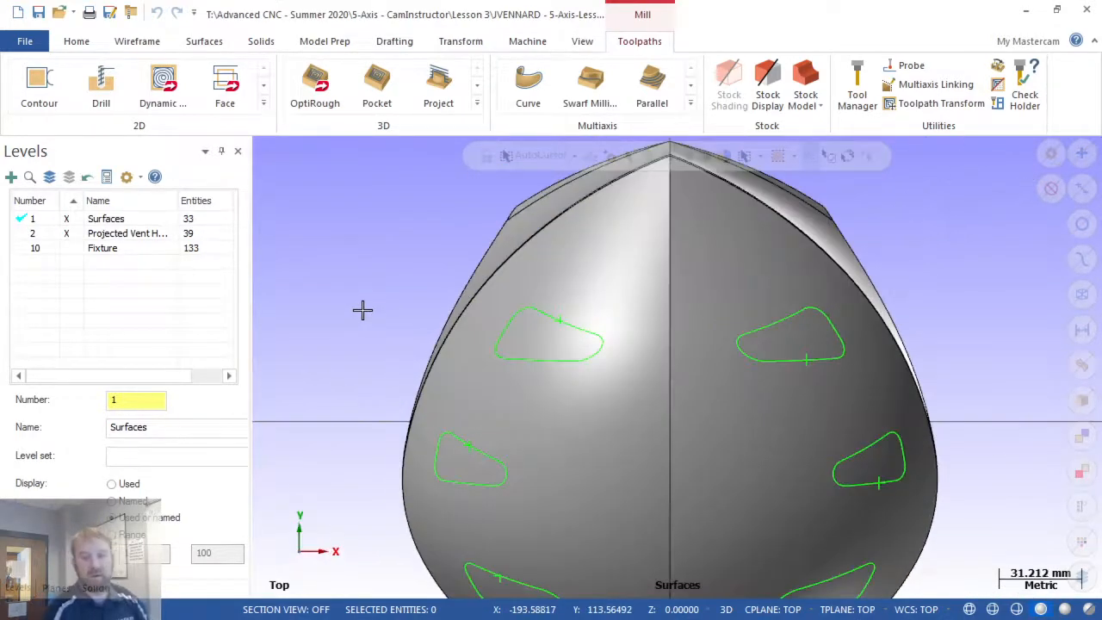
scroll(384, 253, down, 6)
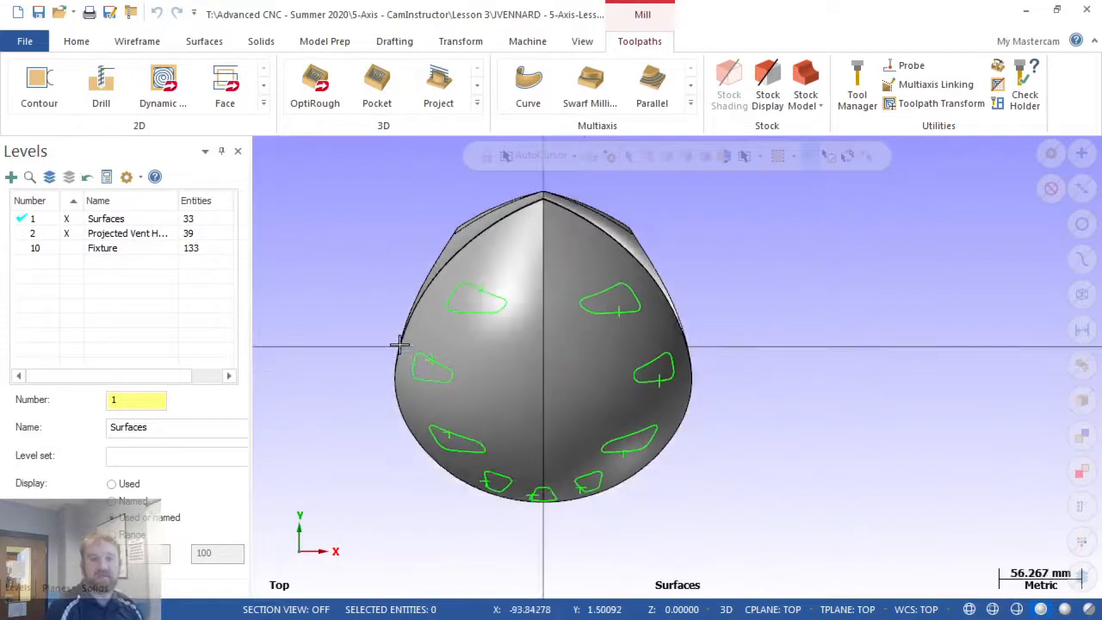
scroll(352, 362, up, 2)
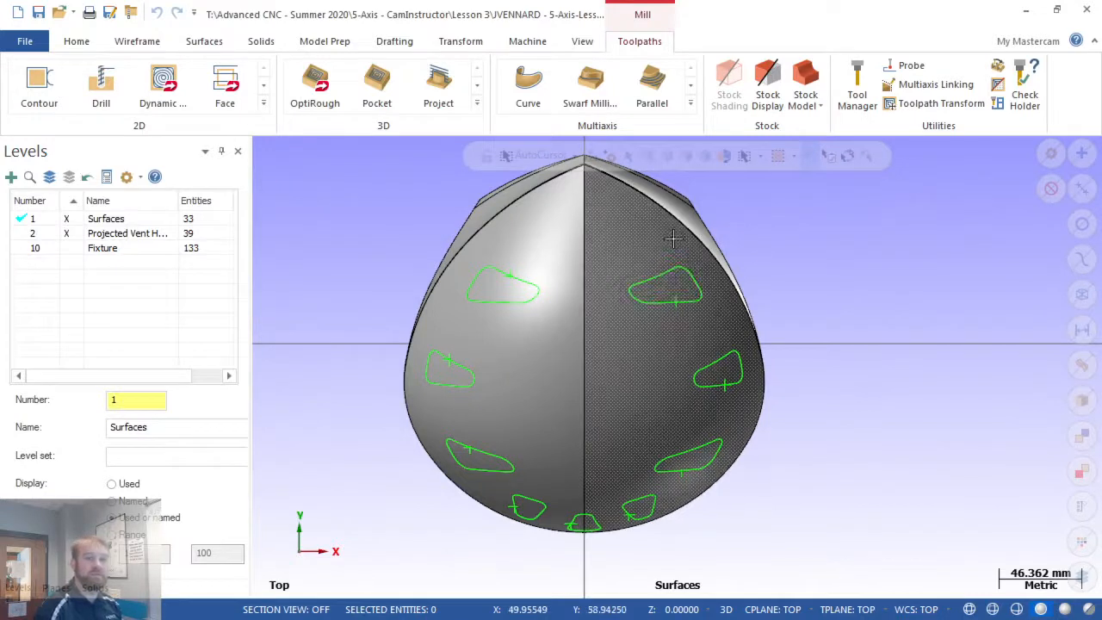
- Start a multiaxis Curve toolpath and accept the default NC file name
click(689, 103)
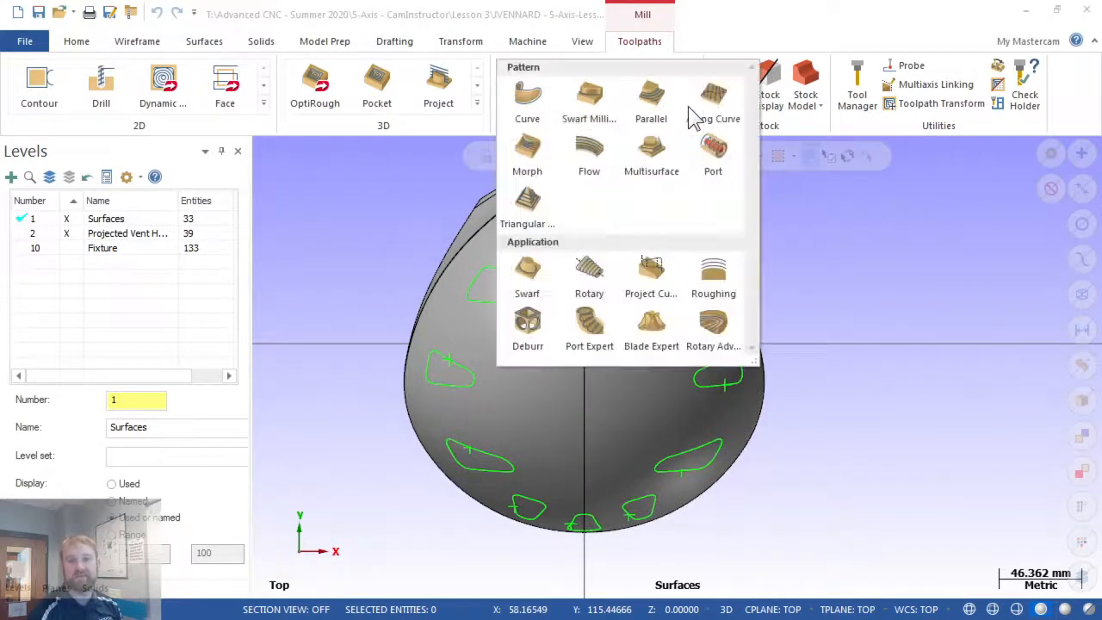
click(528, 110)
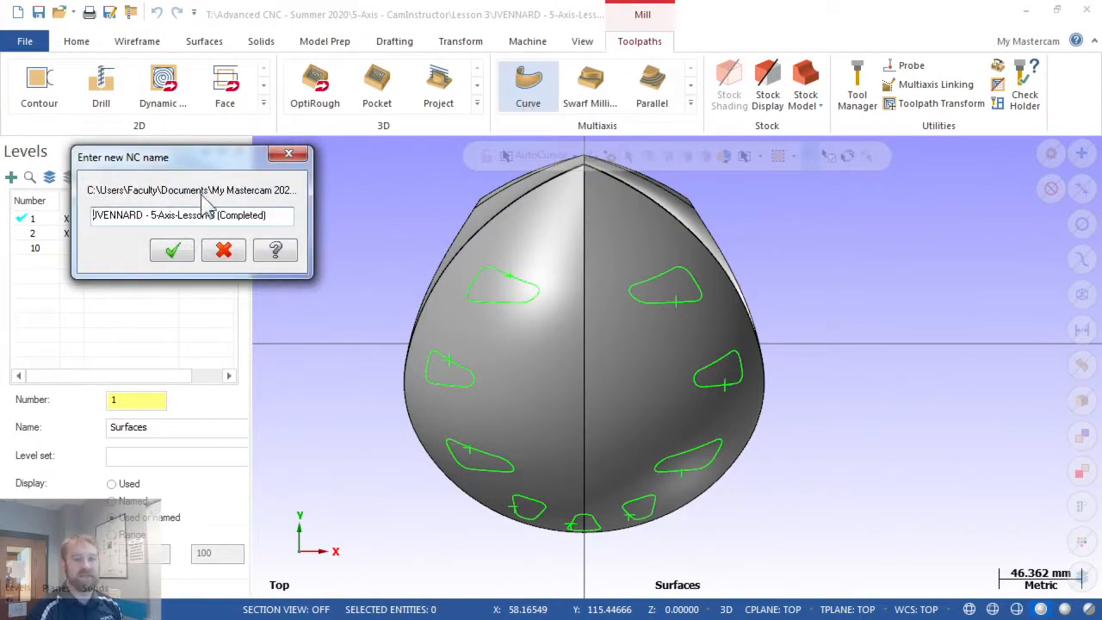
click(171, 251)
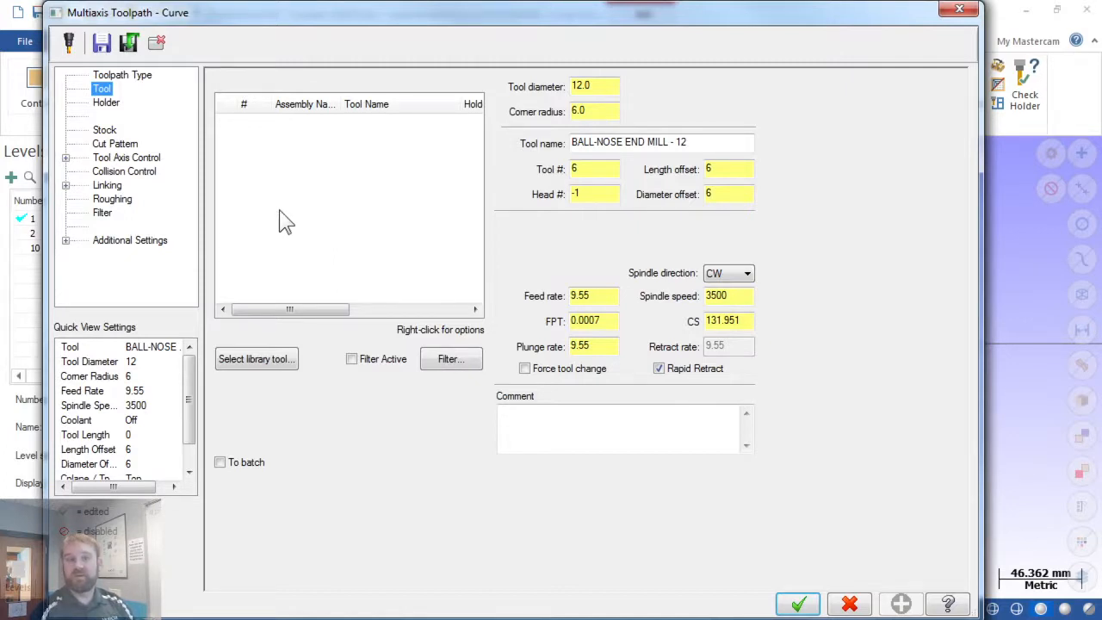
- Filter the Mill_mm tool library to only flat end mills with a diameter equal to 5.0 mm
click(268, 362)
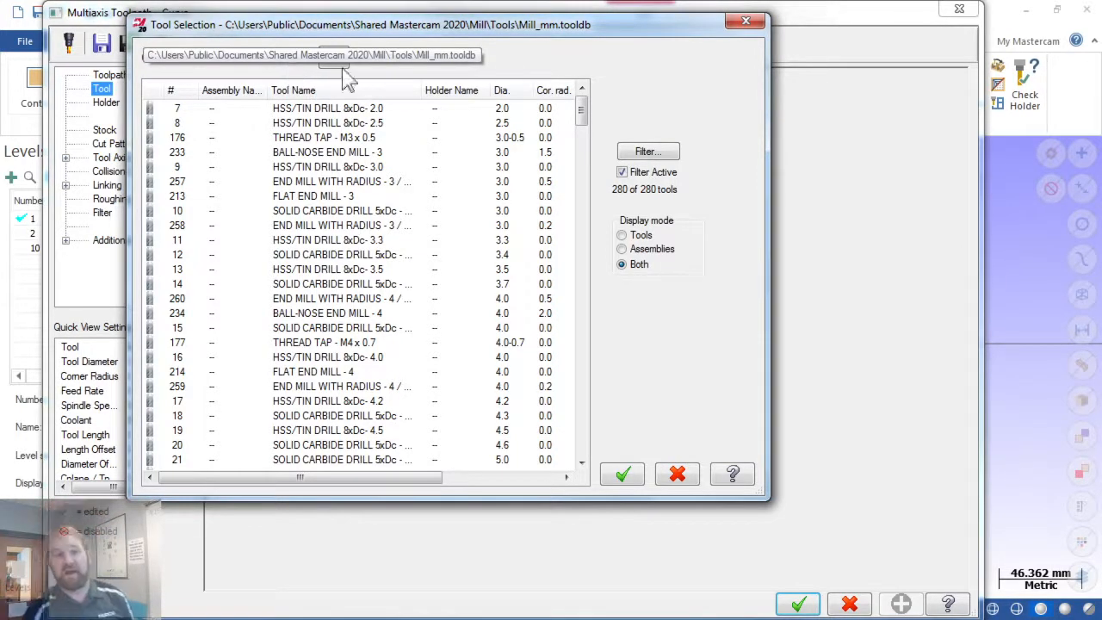
click(651, 153)
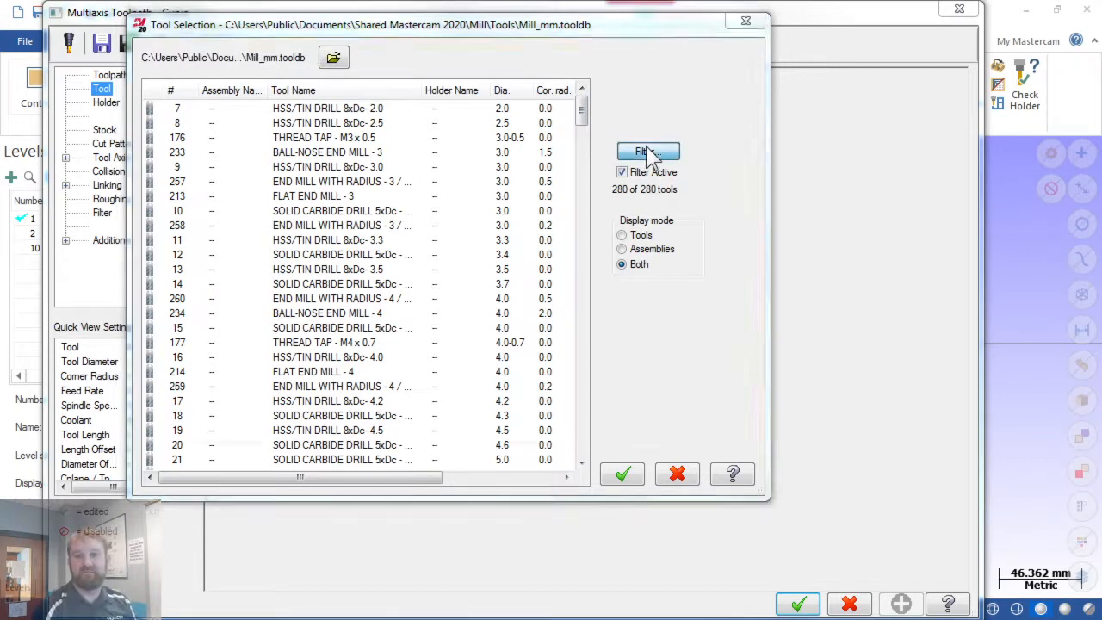
click(385, 338)
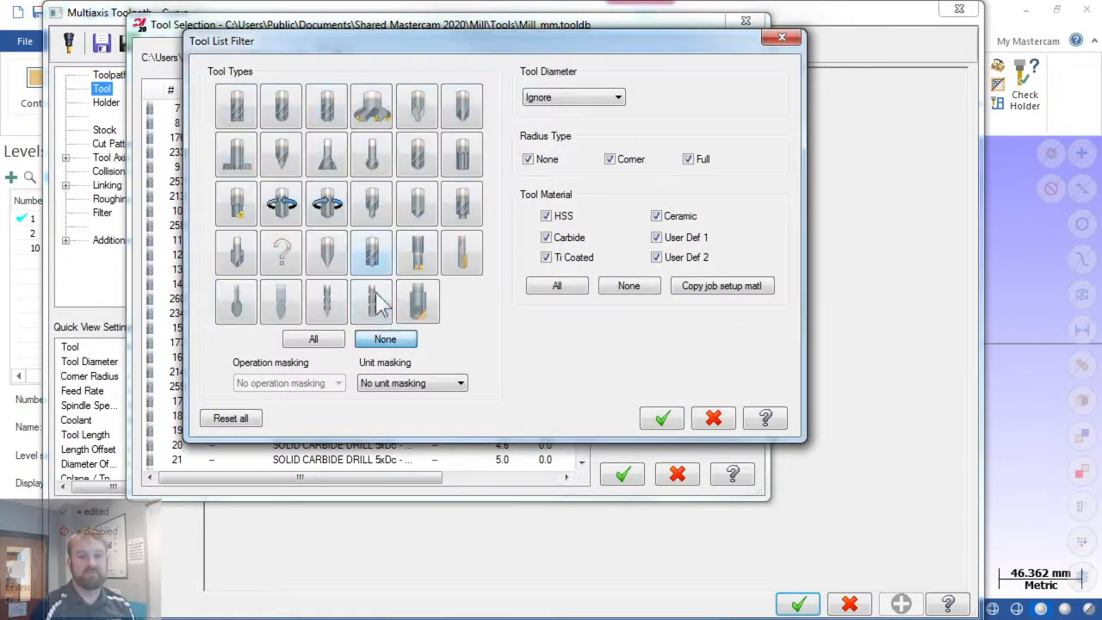
click(236, 105)
click(586, 97)
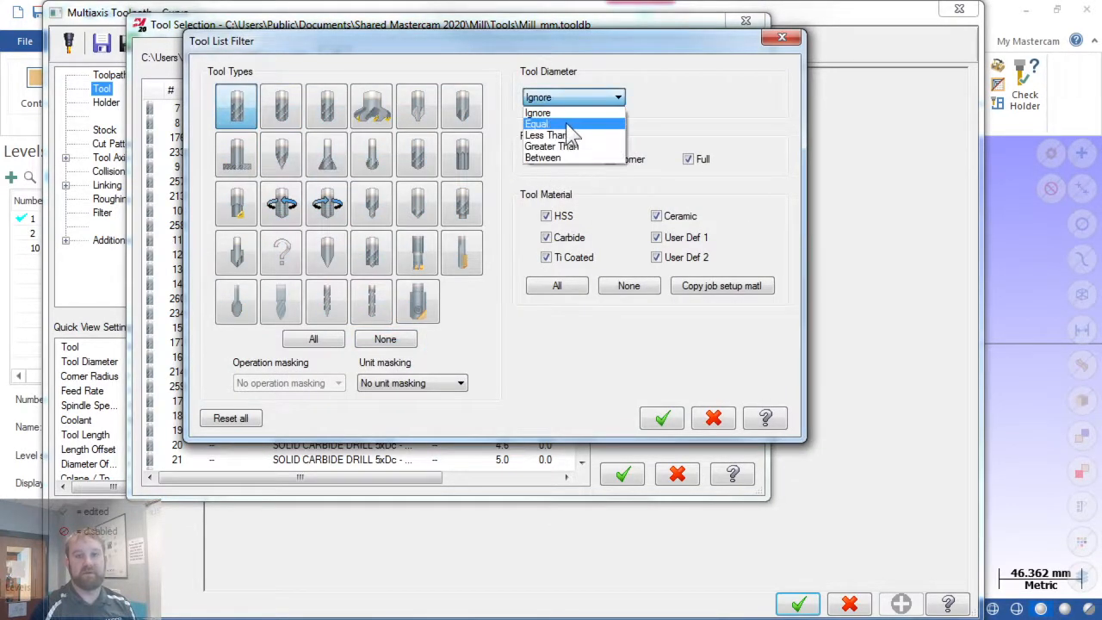
click(566, 123)
text(5)
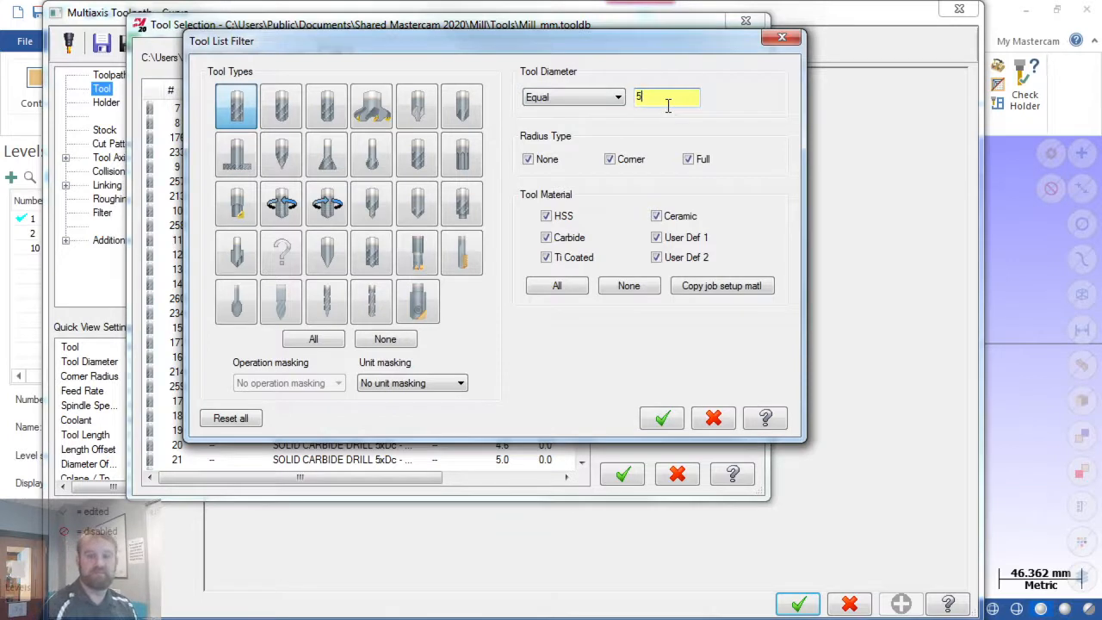
text(.0)
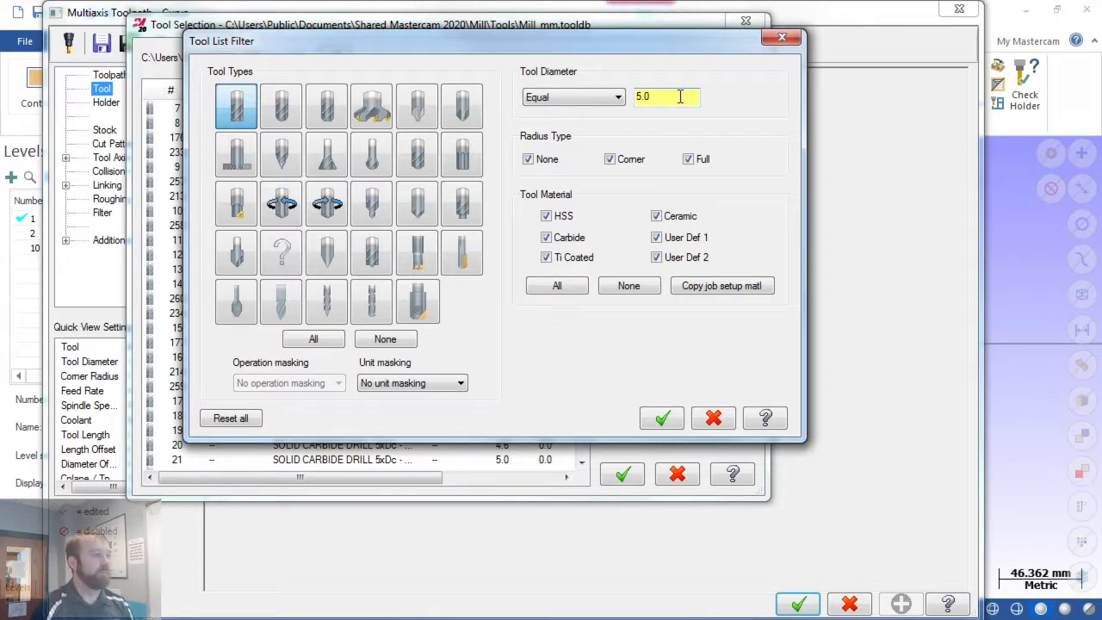
click(661, 420)
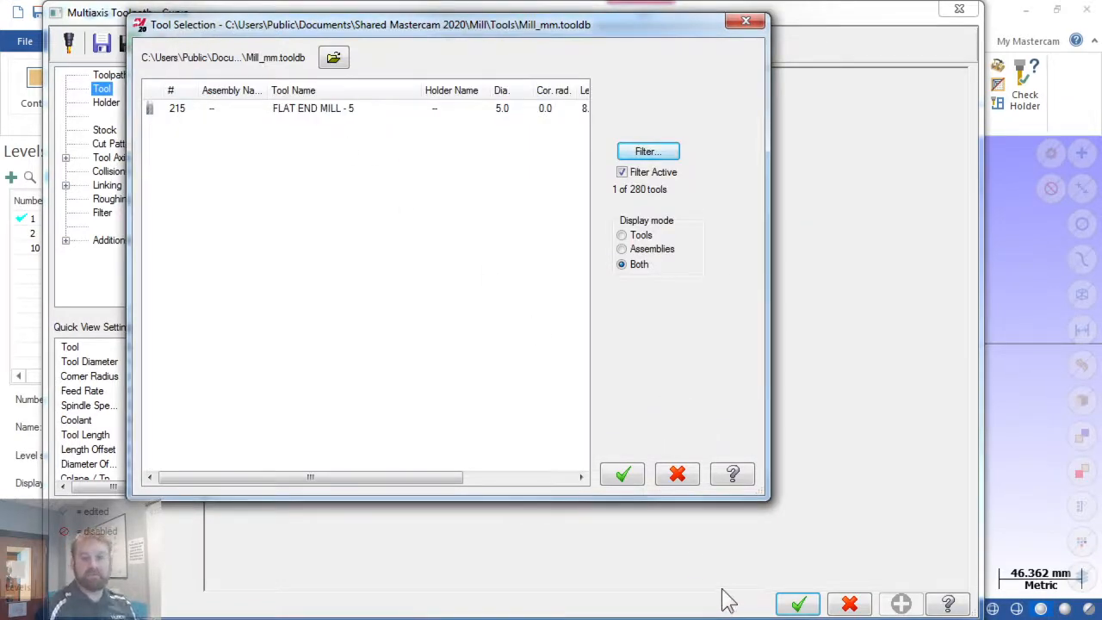
- Load the FLAT END MILL - 5 from the tool library into the Curve toolpath
click(623, 478)
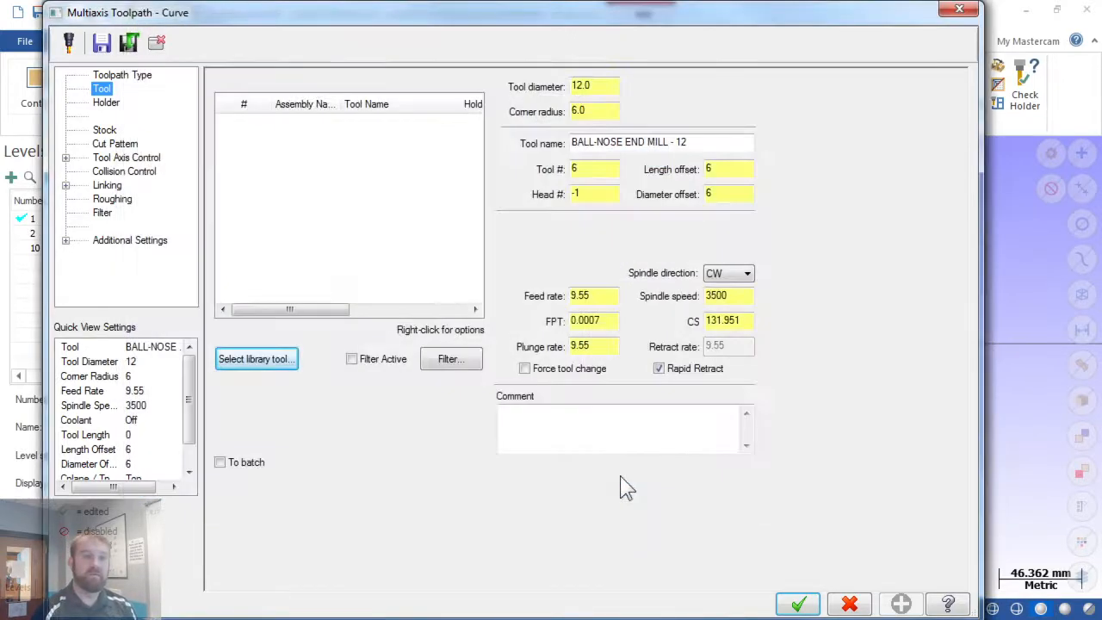
click(257, 360)
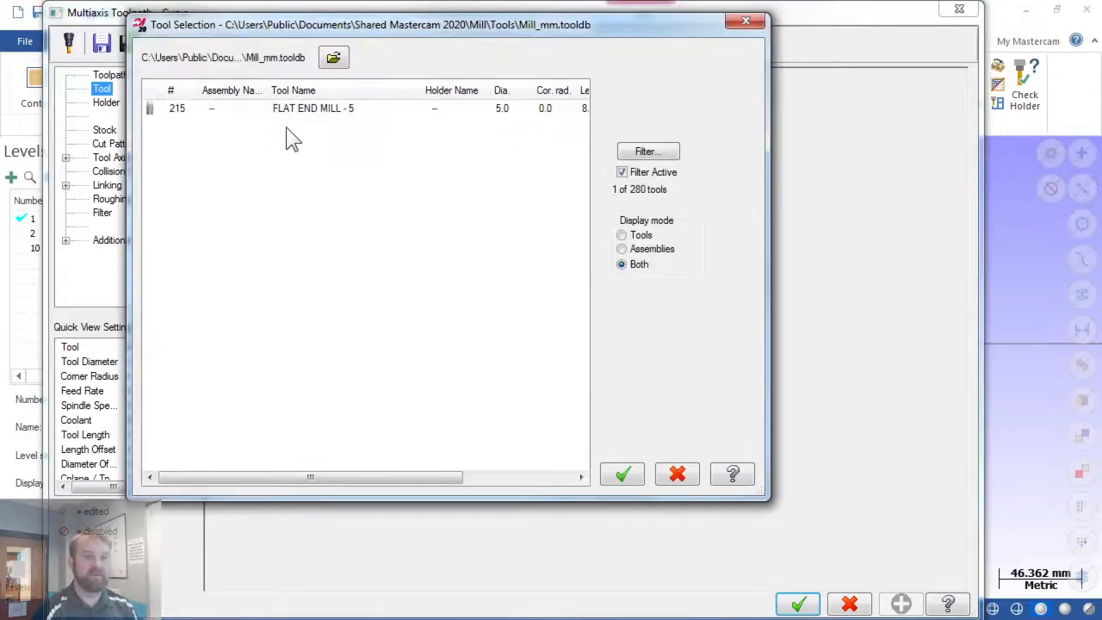
click(284, 108)
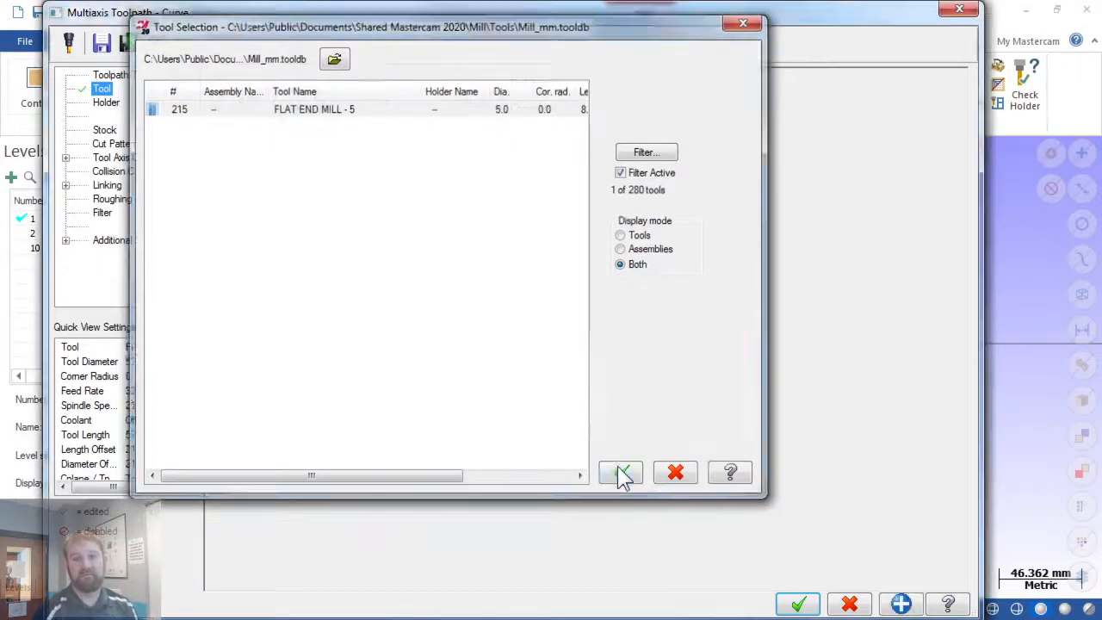
click(621, 473)
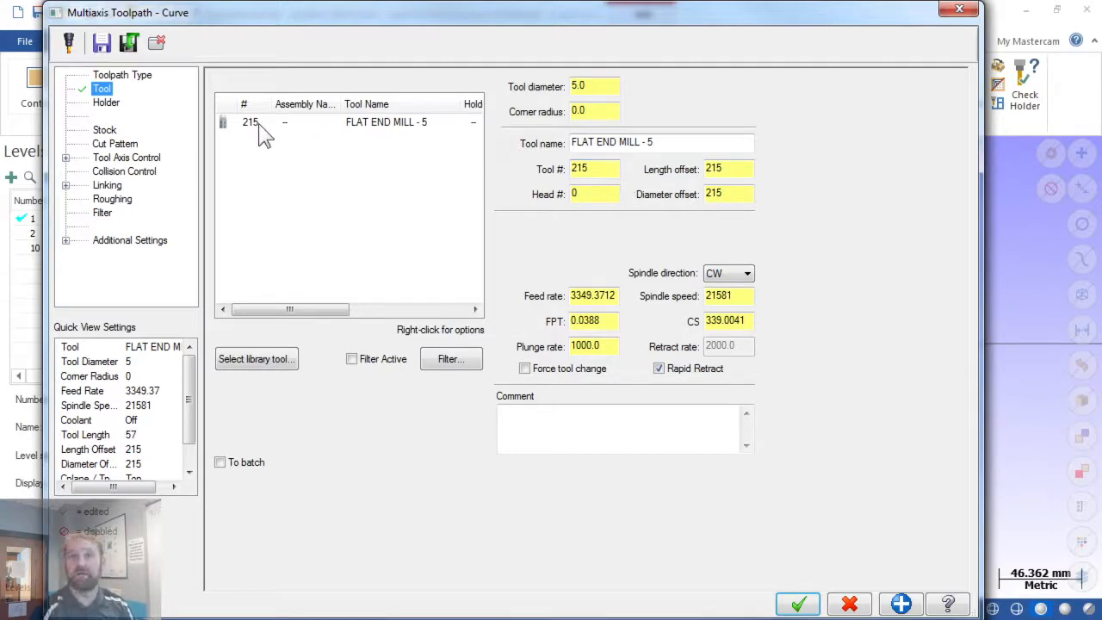
- Set the end mill's feed rate to 100, plunge rate to 10 and spindle speed to 10000
double_click(602, 295)
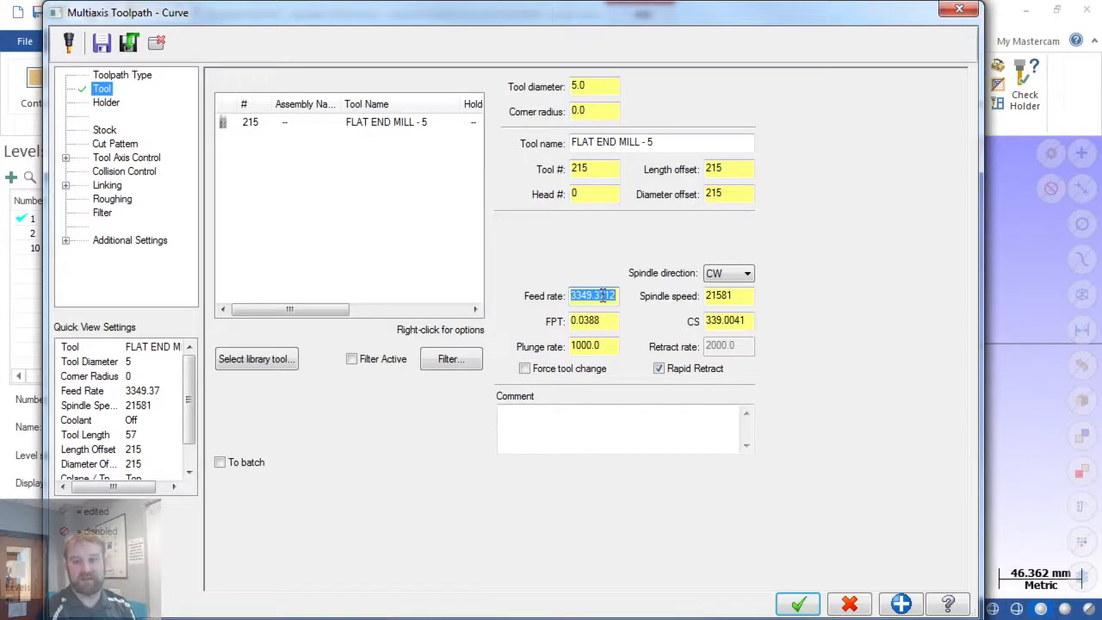
text(100)
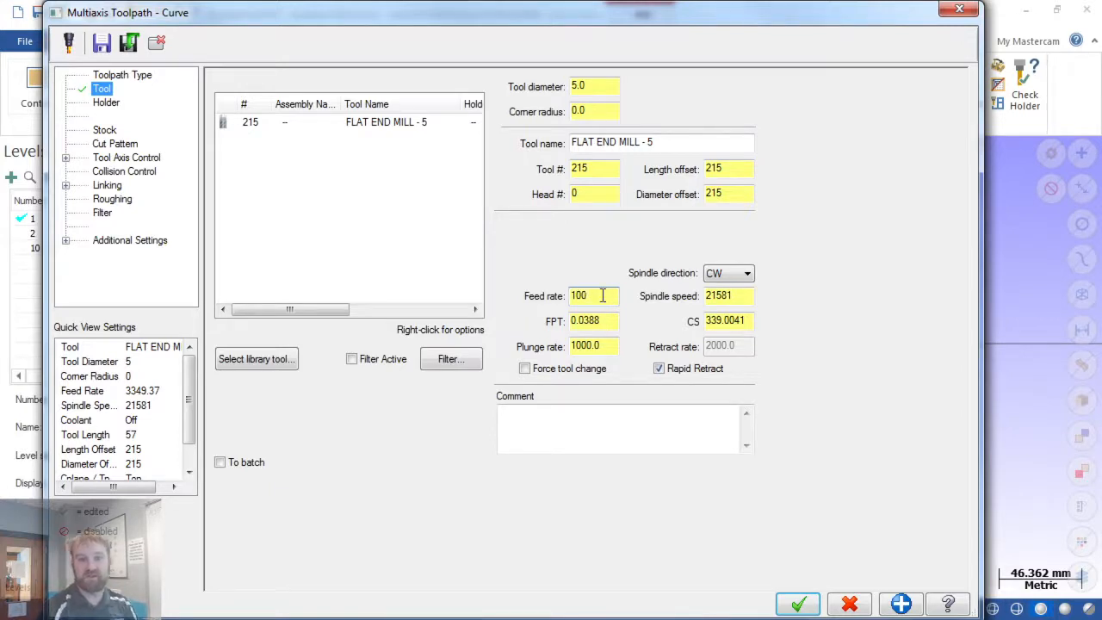
key(Return)
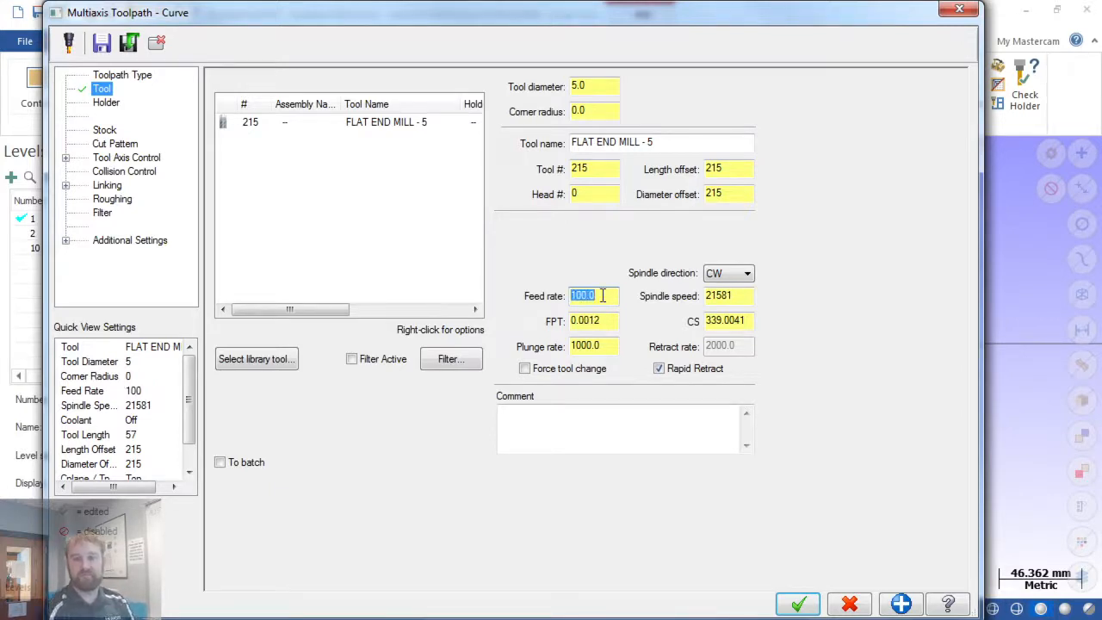
double_click(599, 345)
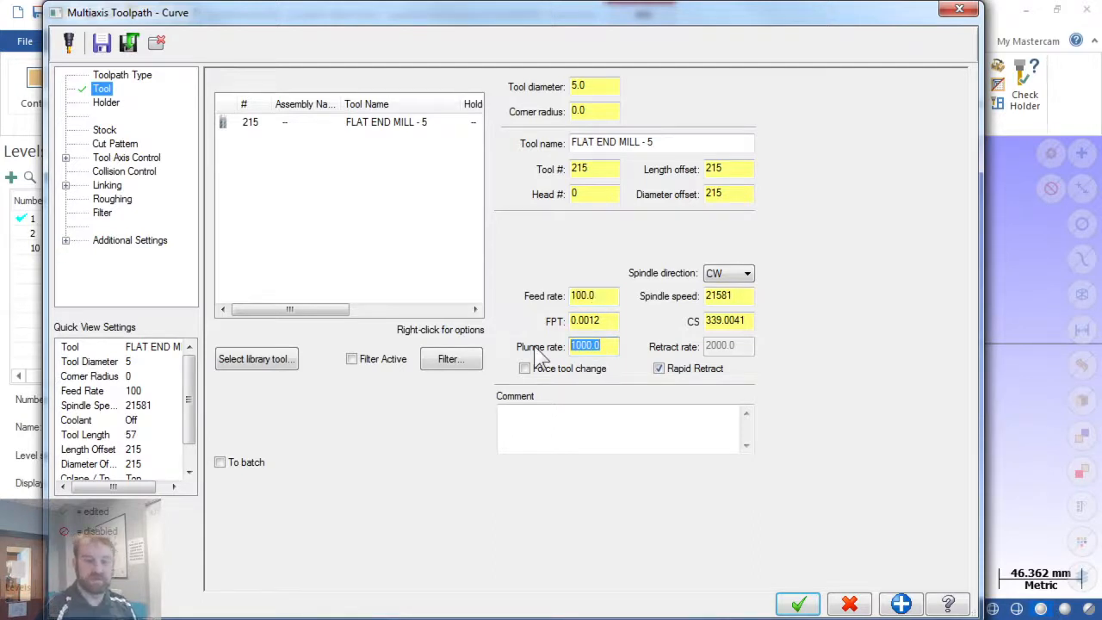
text(10)
key(Return)
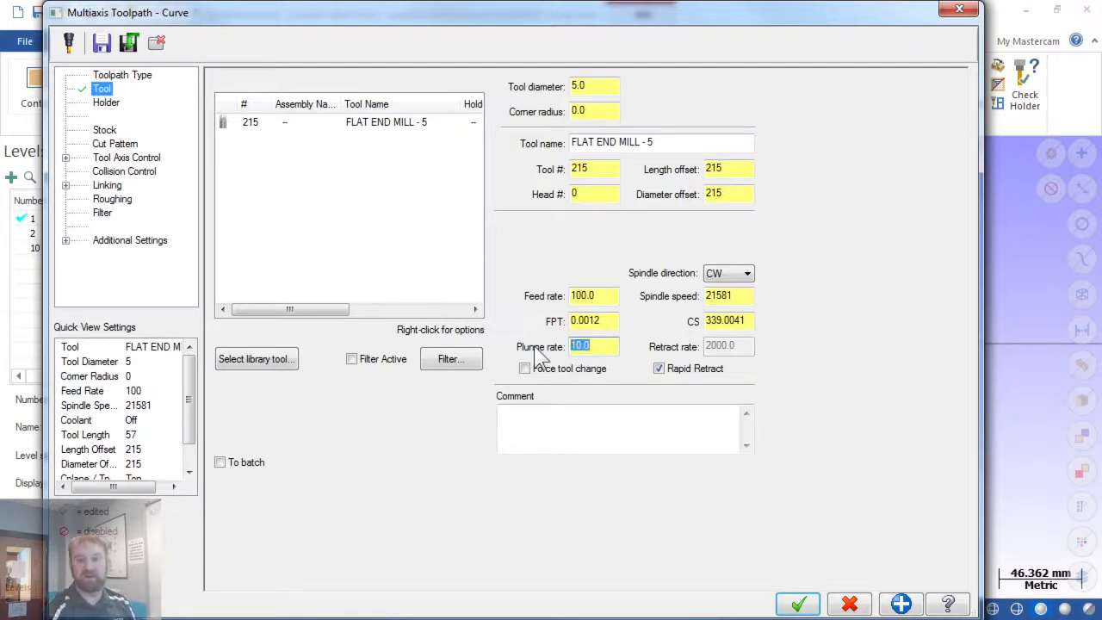
click(739, 296)
double_click(738, 295)
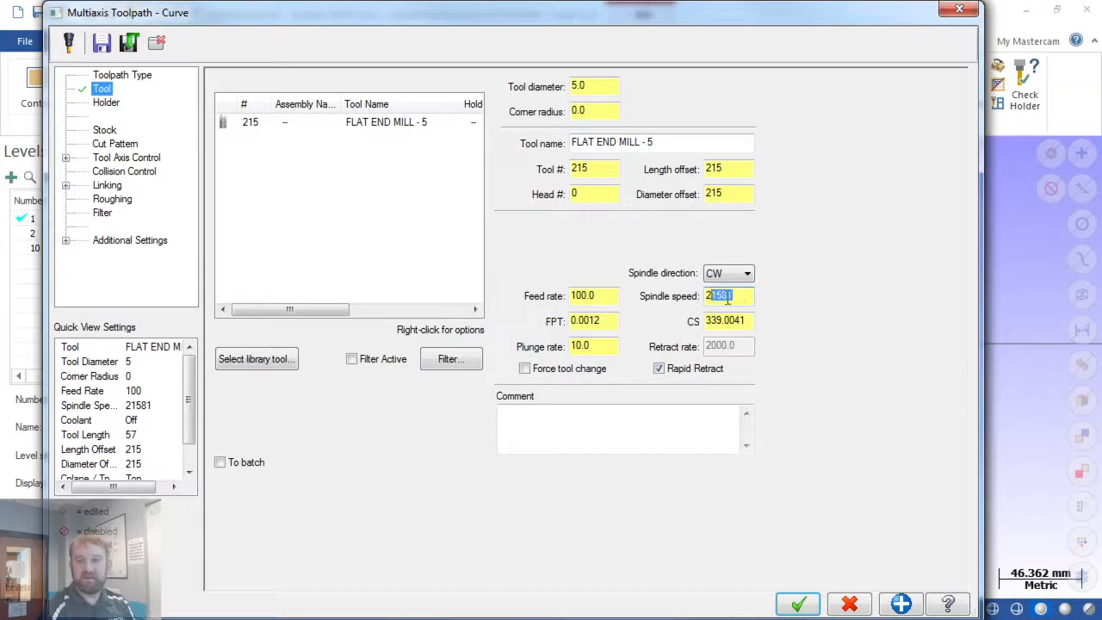
text(10000)
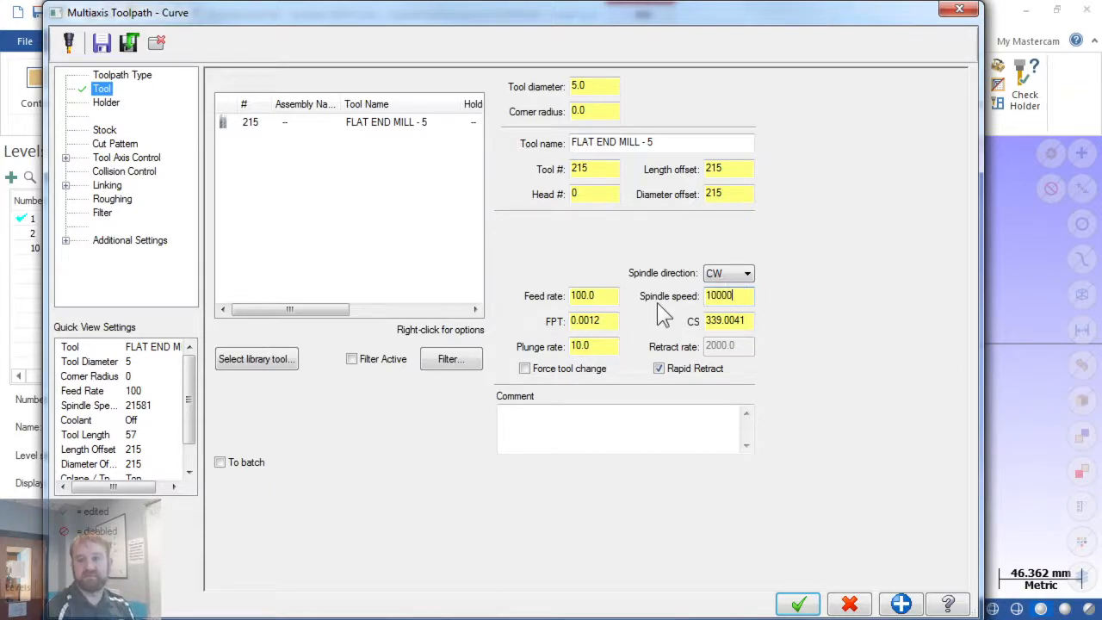
key(Return)
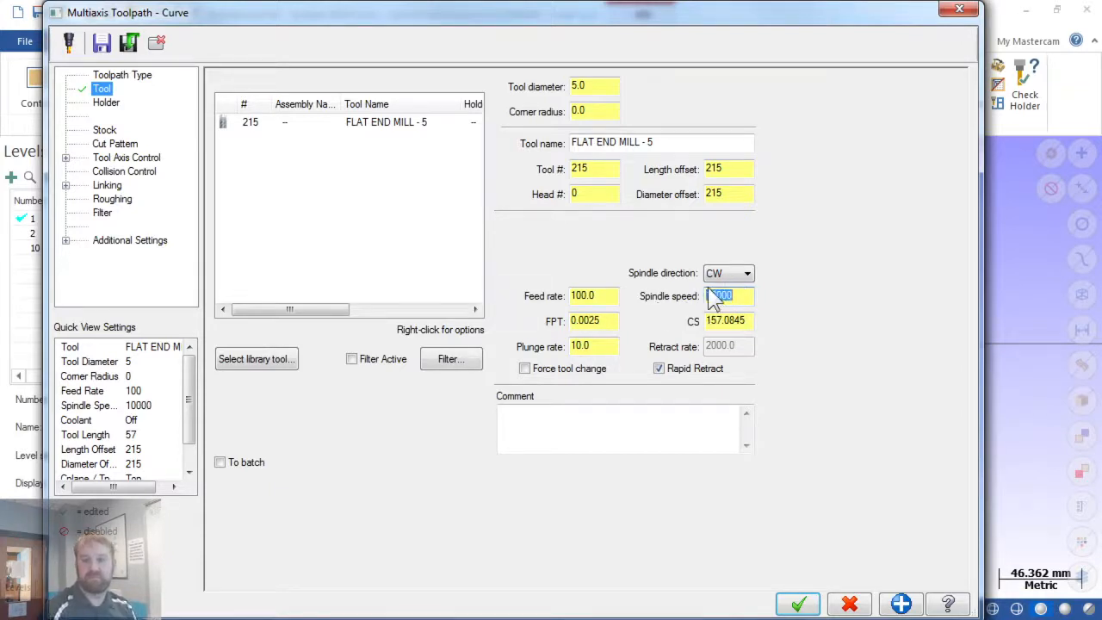
click(738, 296)
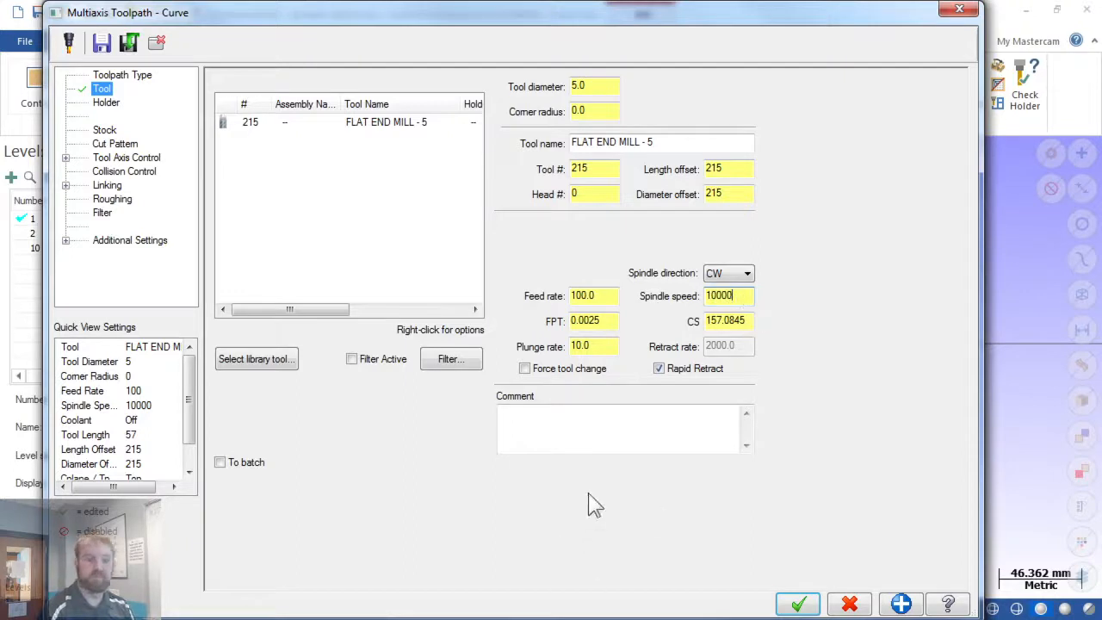
- Enter the toolpath comment CURVE MULTIAXIS EXAMPLE
click(536, 409)
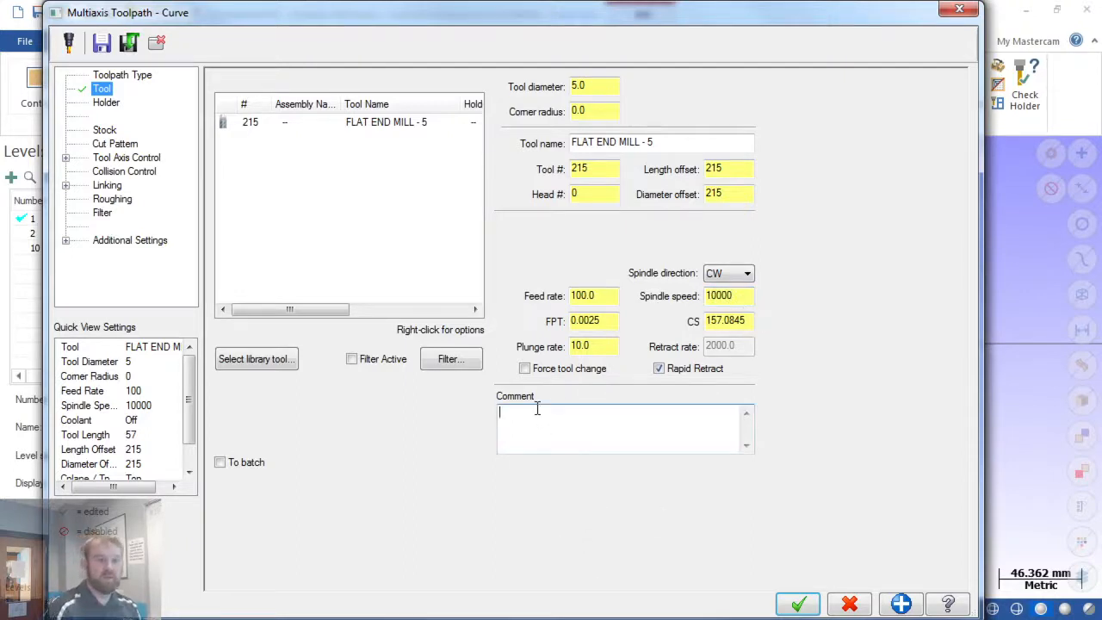
text(CURVE )
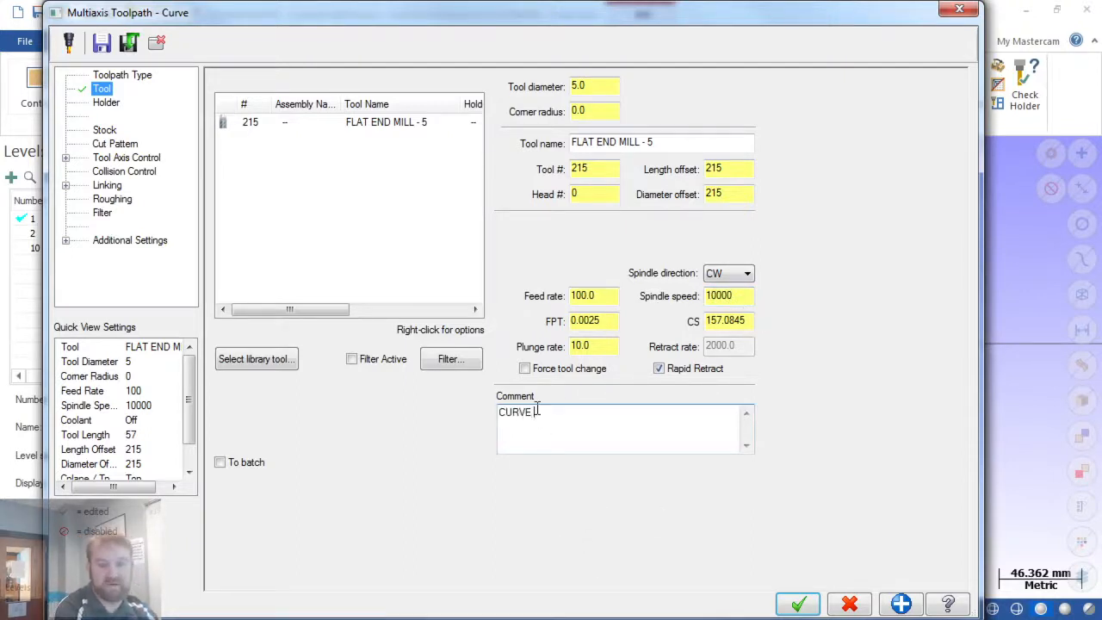
text(MULTIAXIS)
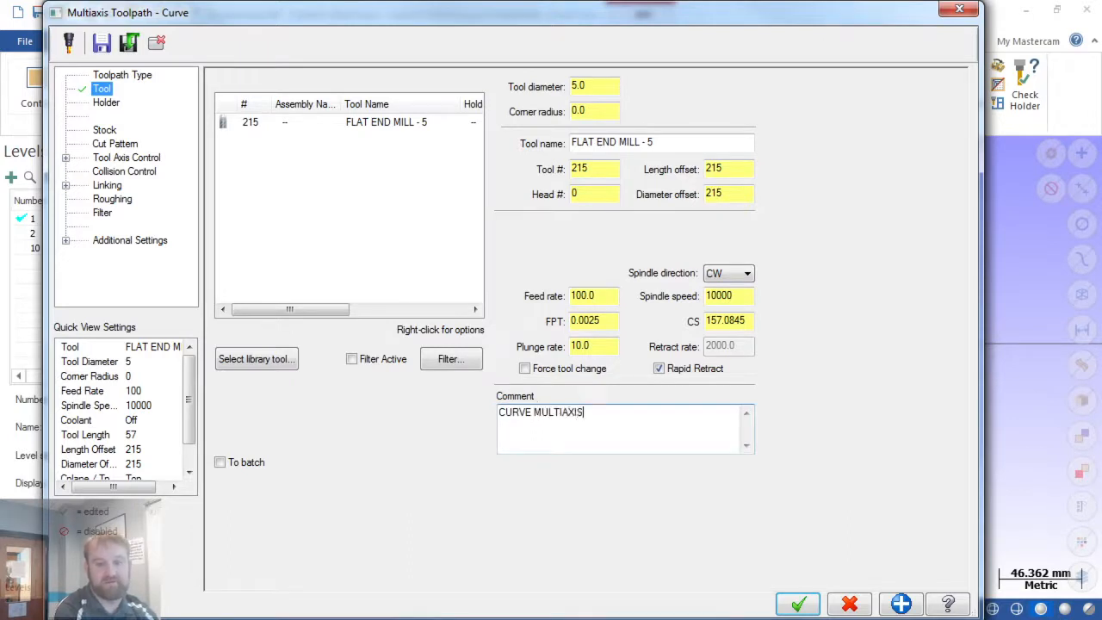
text( EXAMPLE)
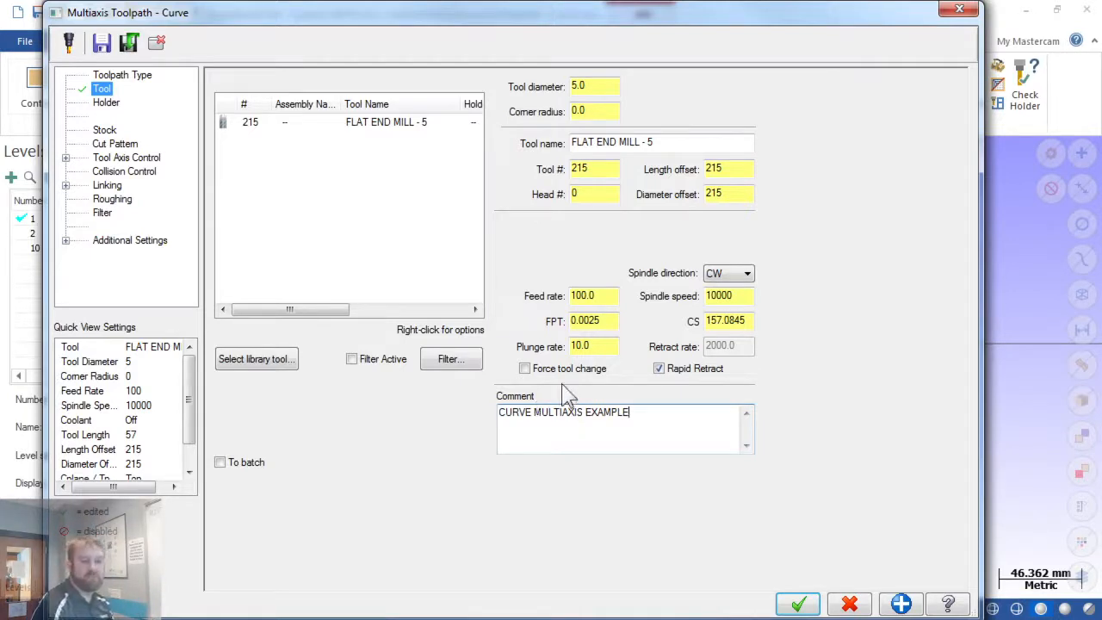
click(607, 294)
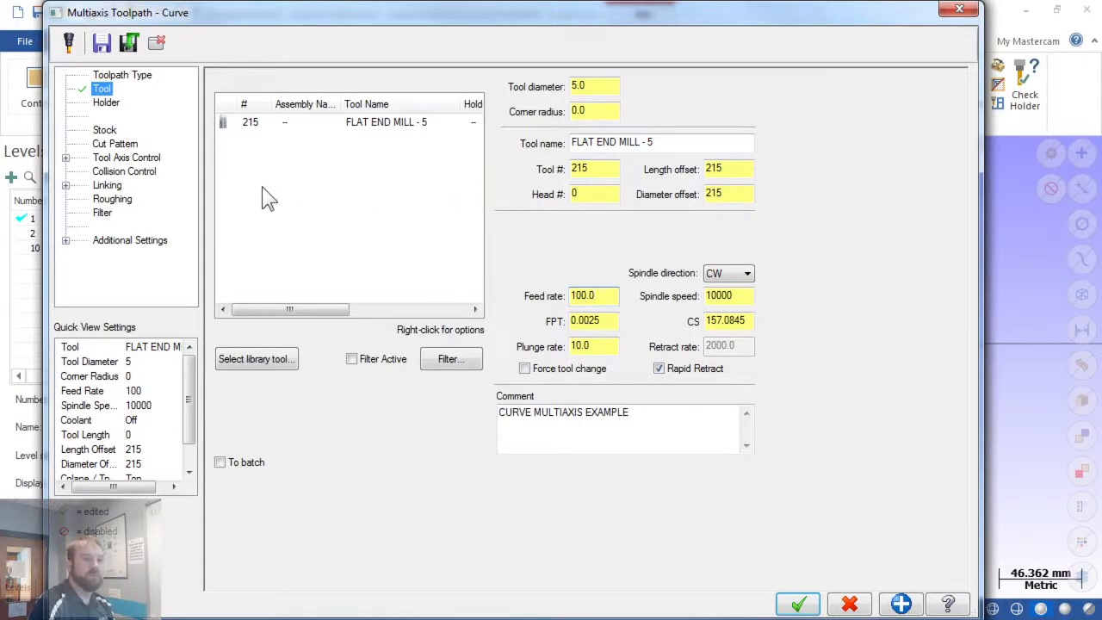
- Review the holder and stock settings, then set the cut pattern to Left compensation direction with a radial offset of 2.5
click(114, 107)
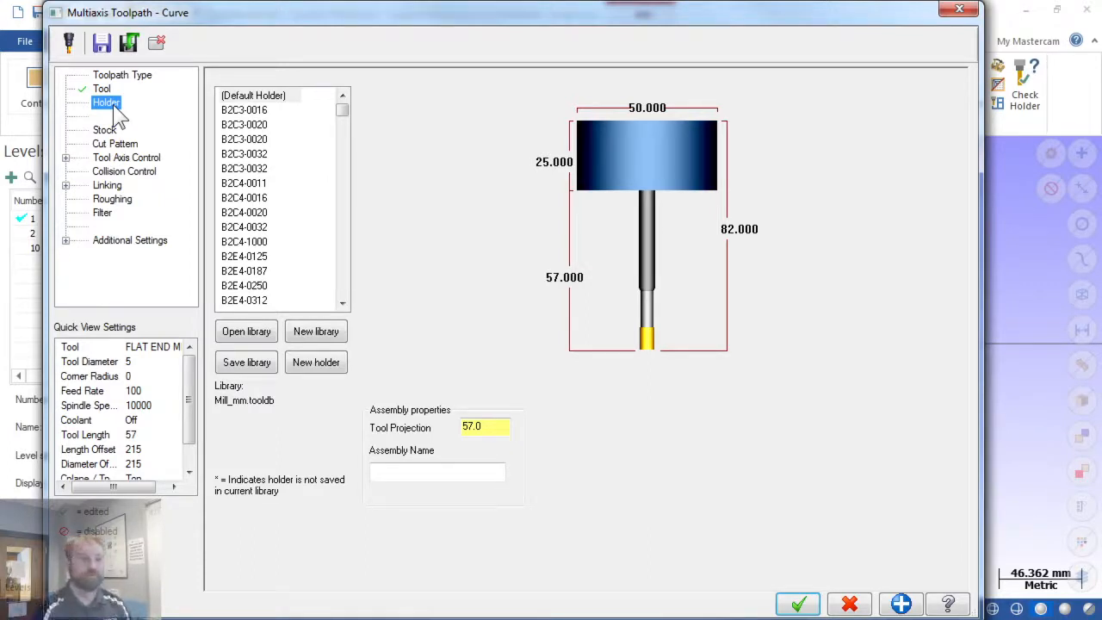
click(104, 130)
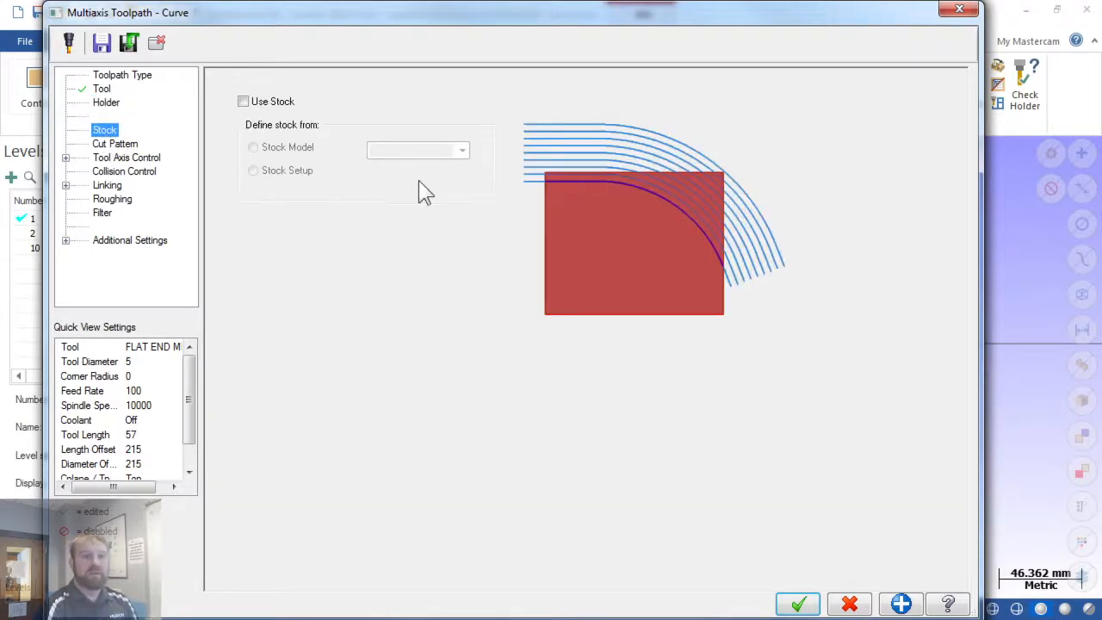
click(114, 144)
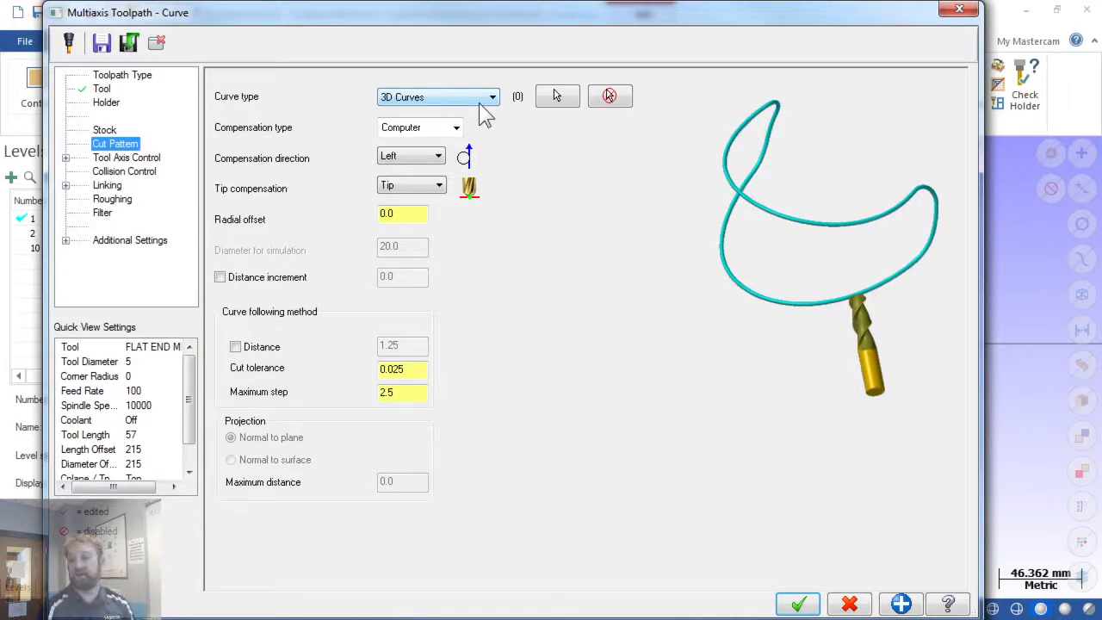
click(437, 156)
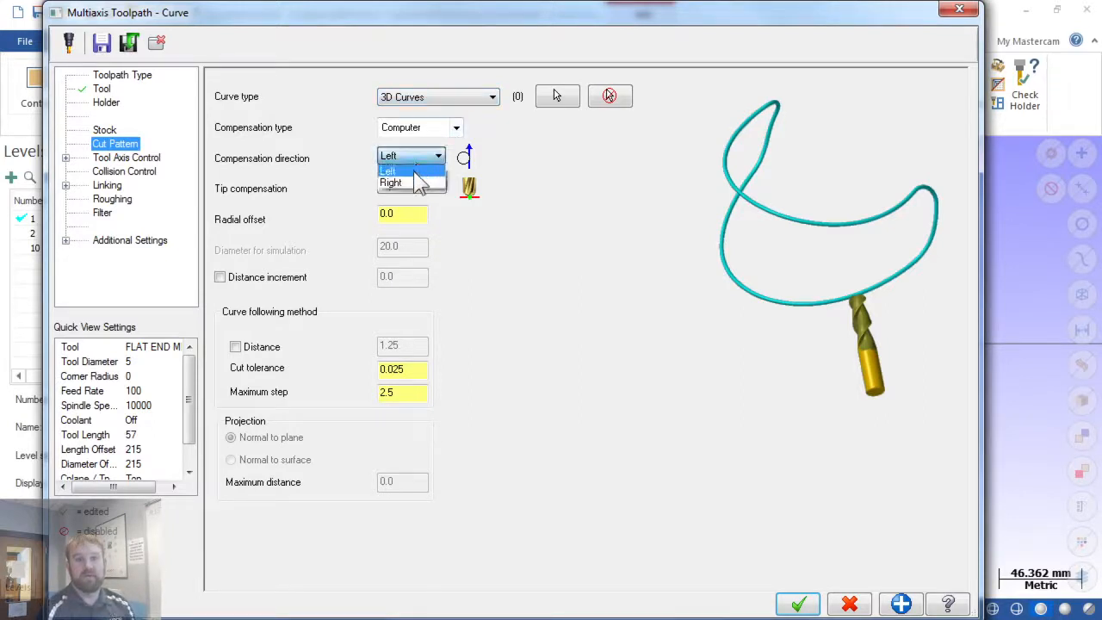
click(411, 171)
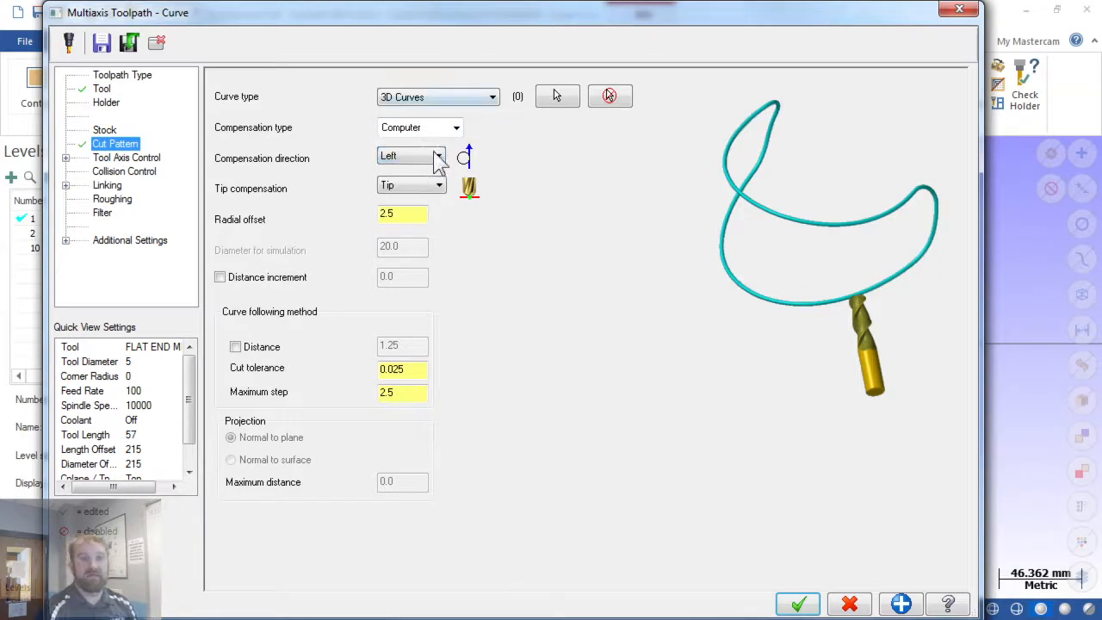
click(400, 217)
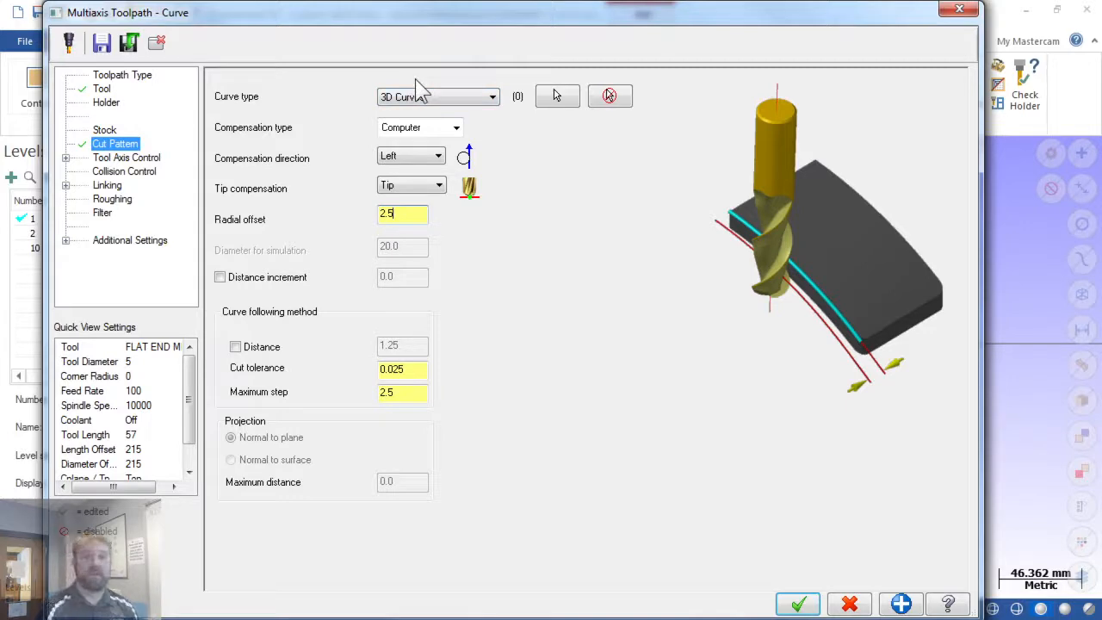
- Start selecting 3D drive chains and chain the upper-left vent hole counterclockwise
click(556, 95)
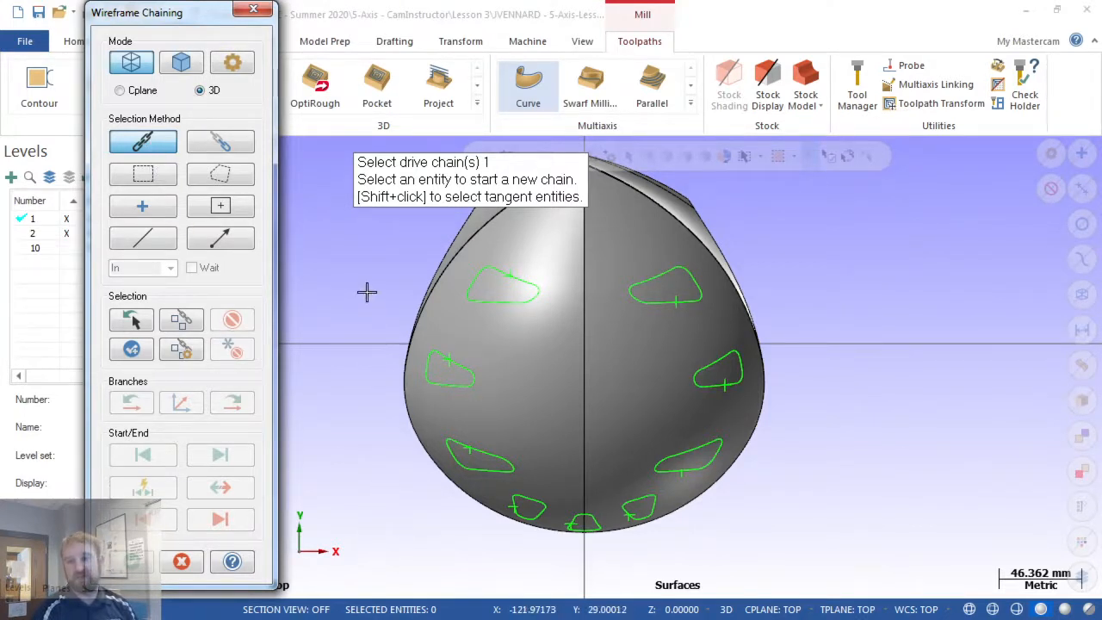
scroll(528, 266, up, 4)
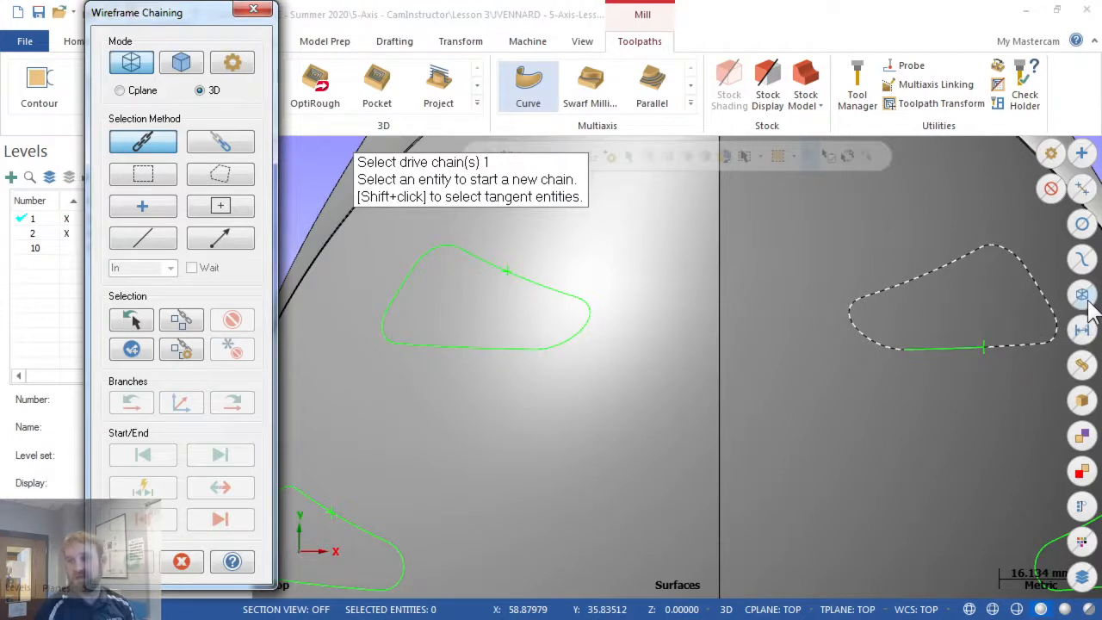
click(982, 345)
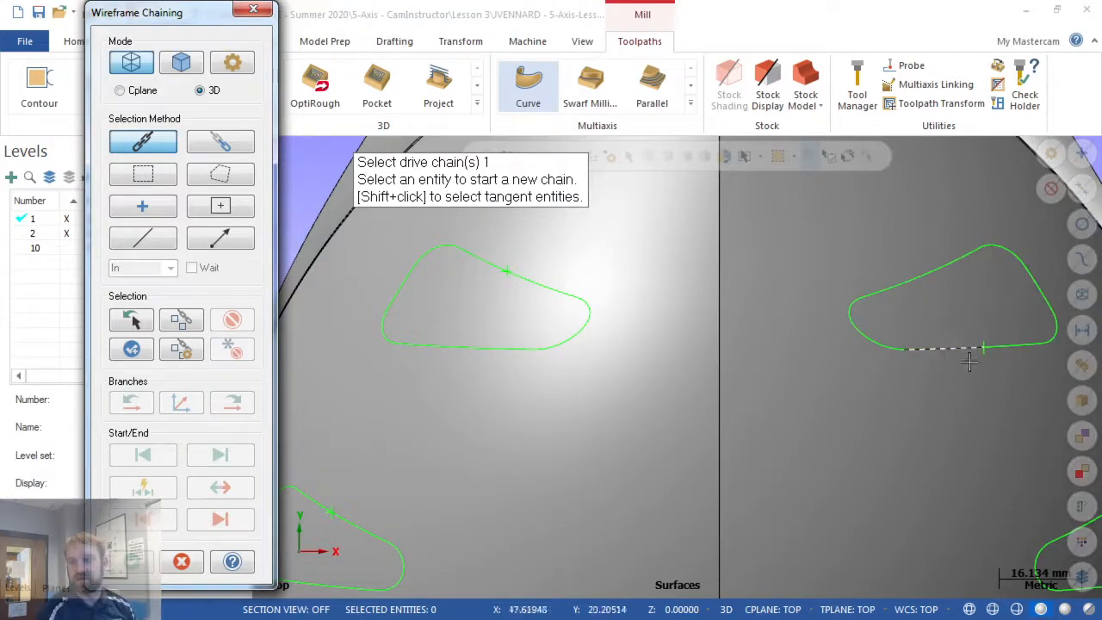
click(496, 257)
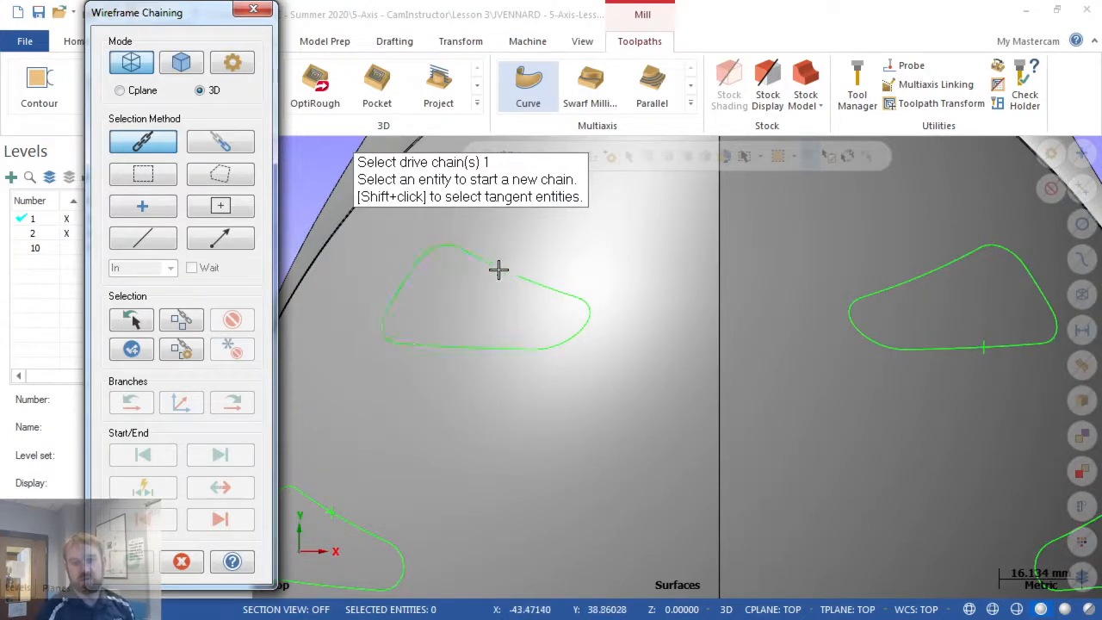
scroll(496, 259, up, 2)
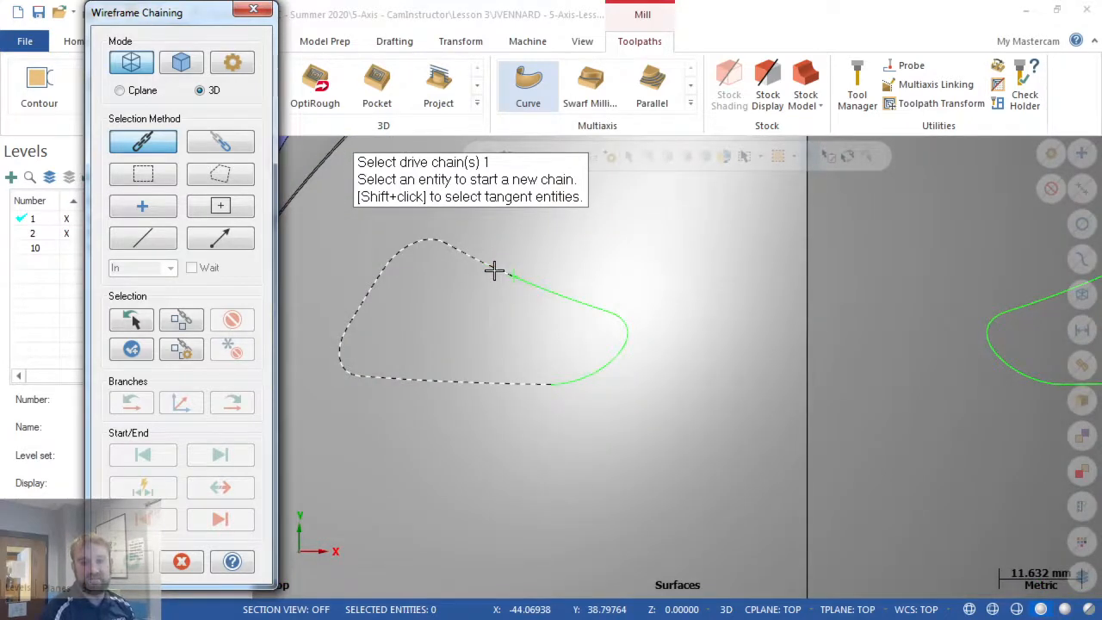
click(493, 270)
scroll(498, 258, down, 5)
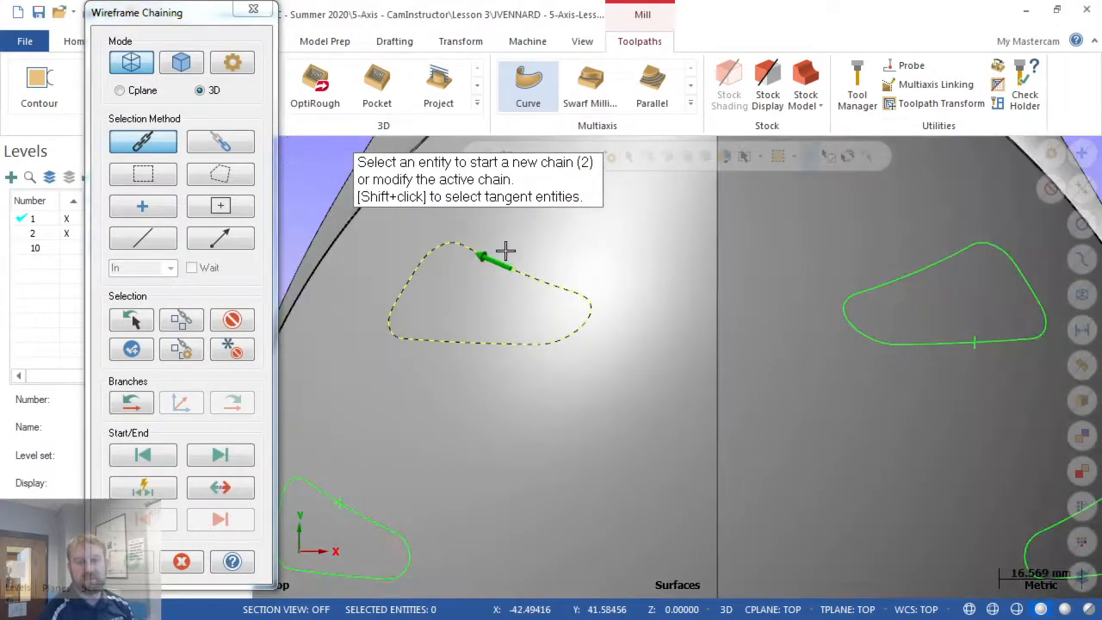
- Chain the next two vent holes down the part's left side, both counterclockwise
scroll(376, 490, up, 4)
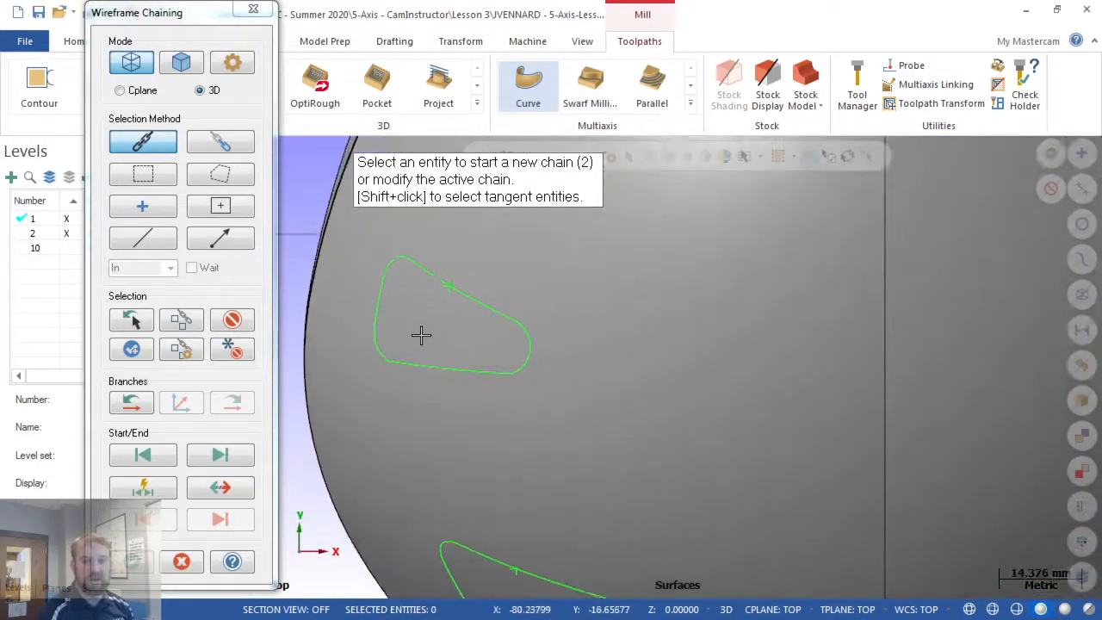
click(435, 272)
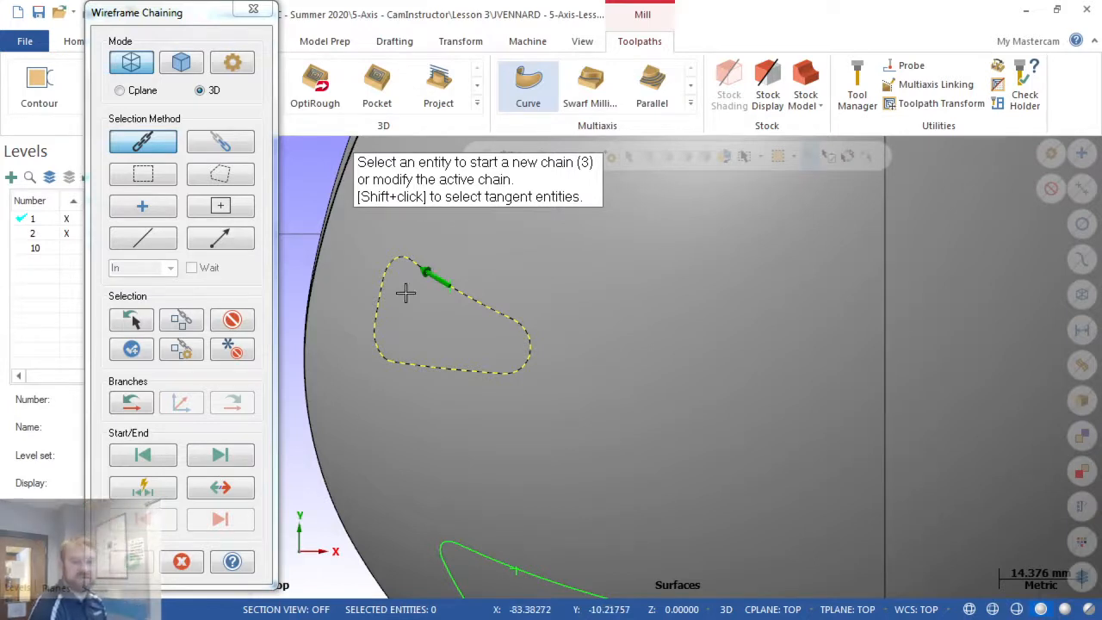
click(243, 328)
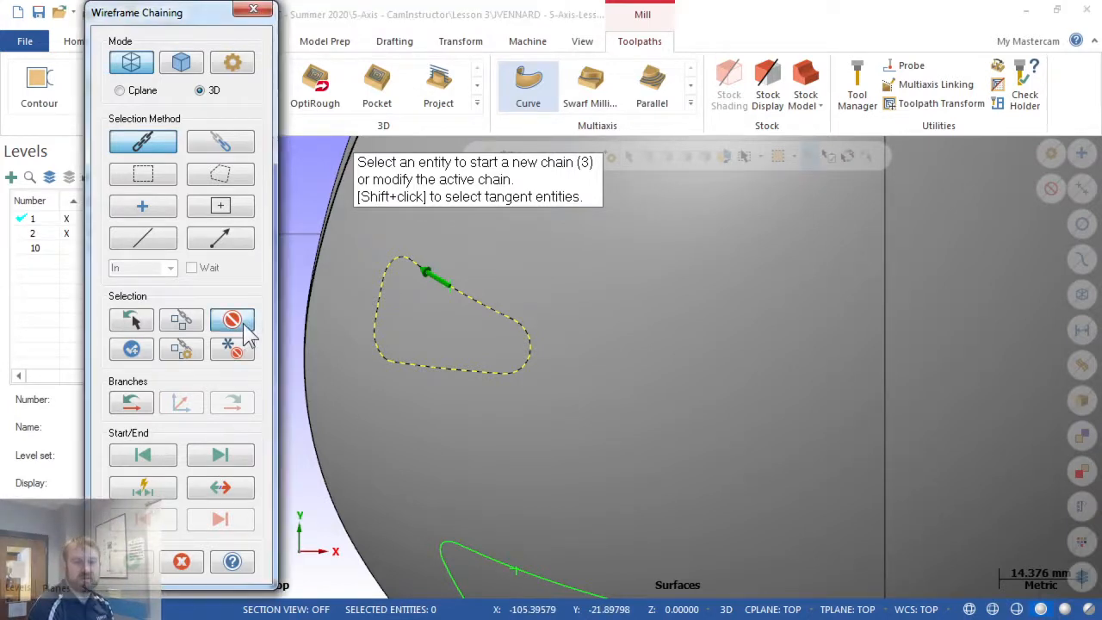
click(432, 272)
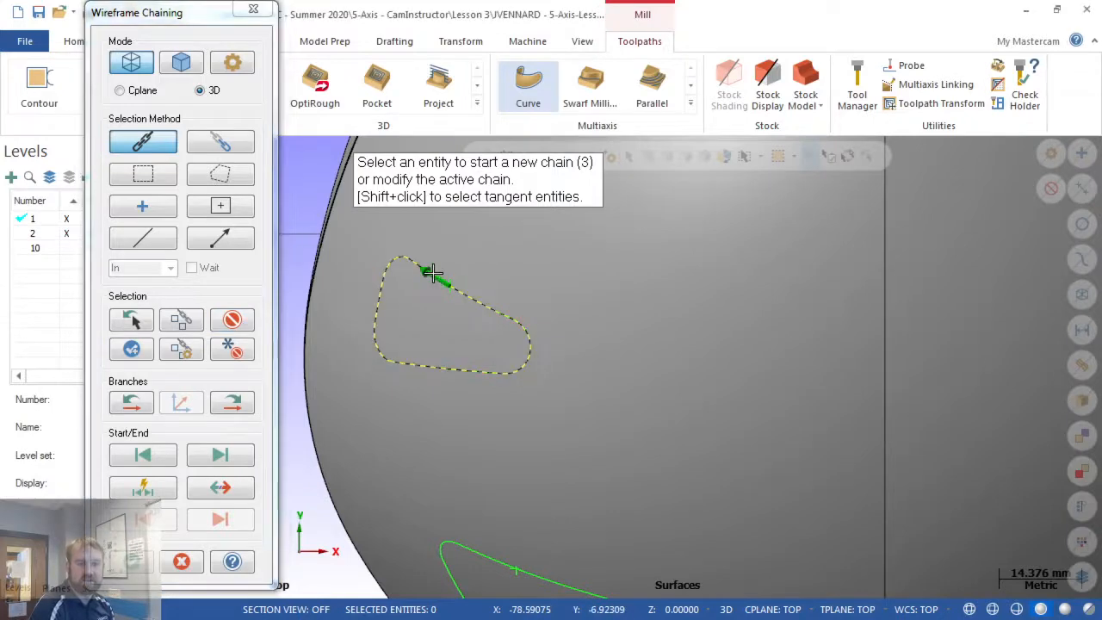
scroll(387, 249, down, 4)
scroll(454, 459, up, 3)
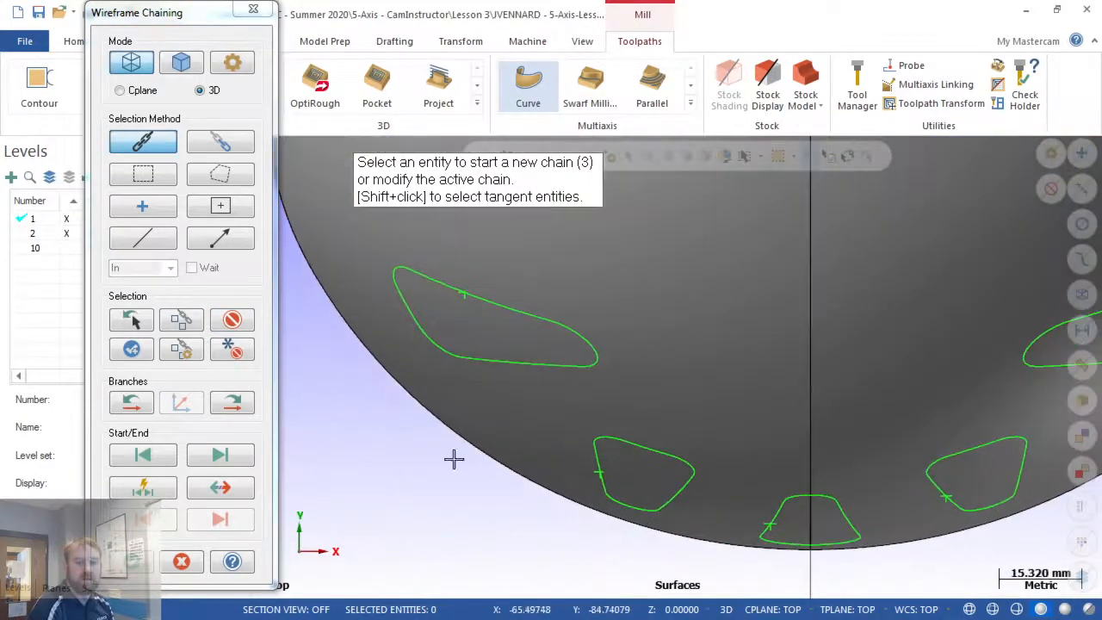
click(438, 282)
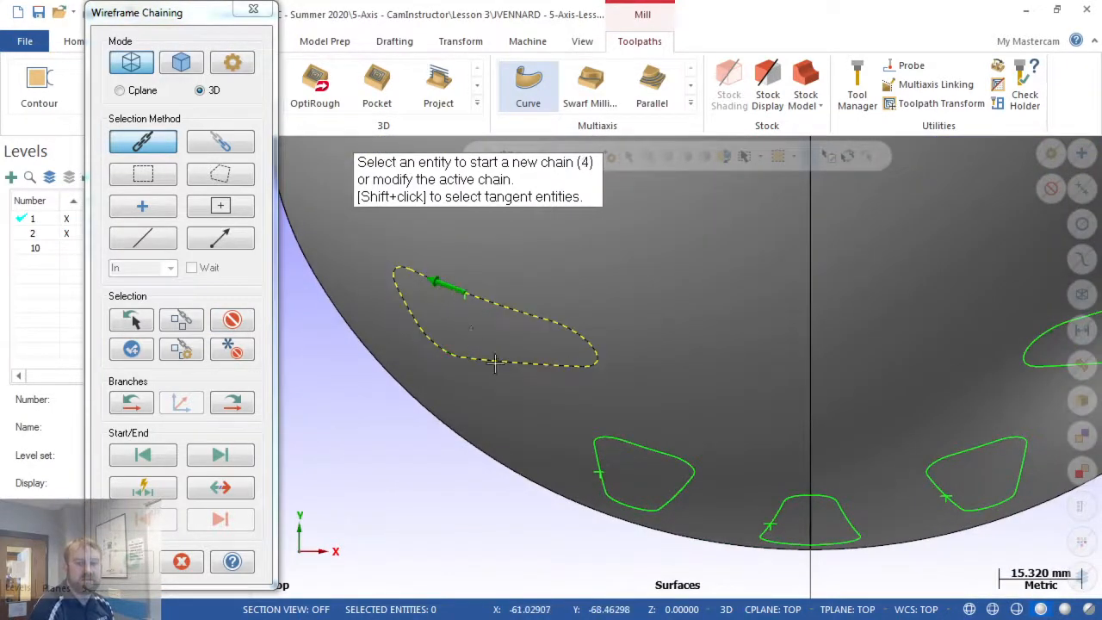
- Chain the three vent holes around the part's lower center, left to right, all in the counterclockwise direction
scroll(659, 509, down, 2)
middle_drag(668, 439, 649, 420)
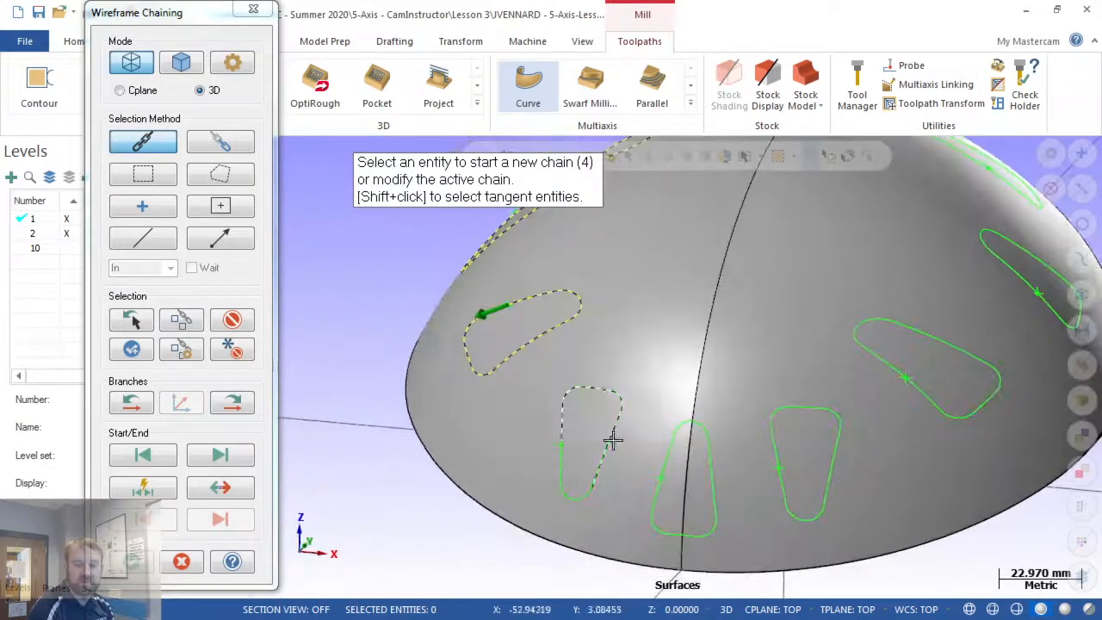
click(561, 461)
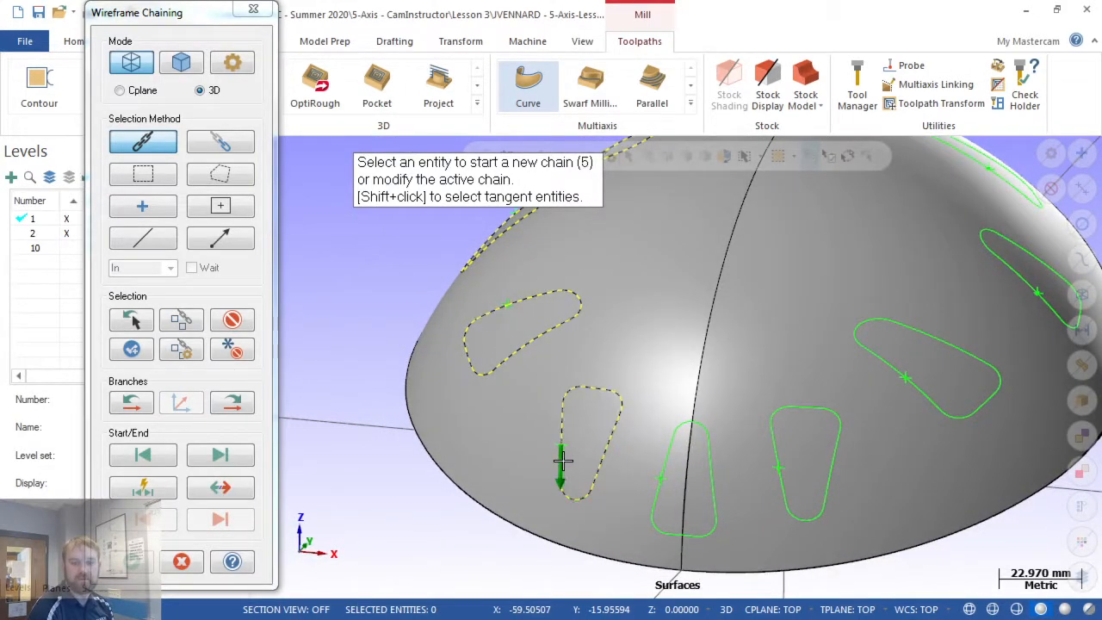
click(656, 490)
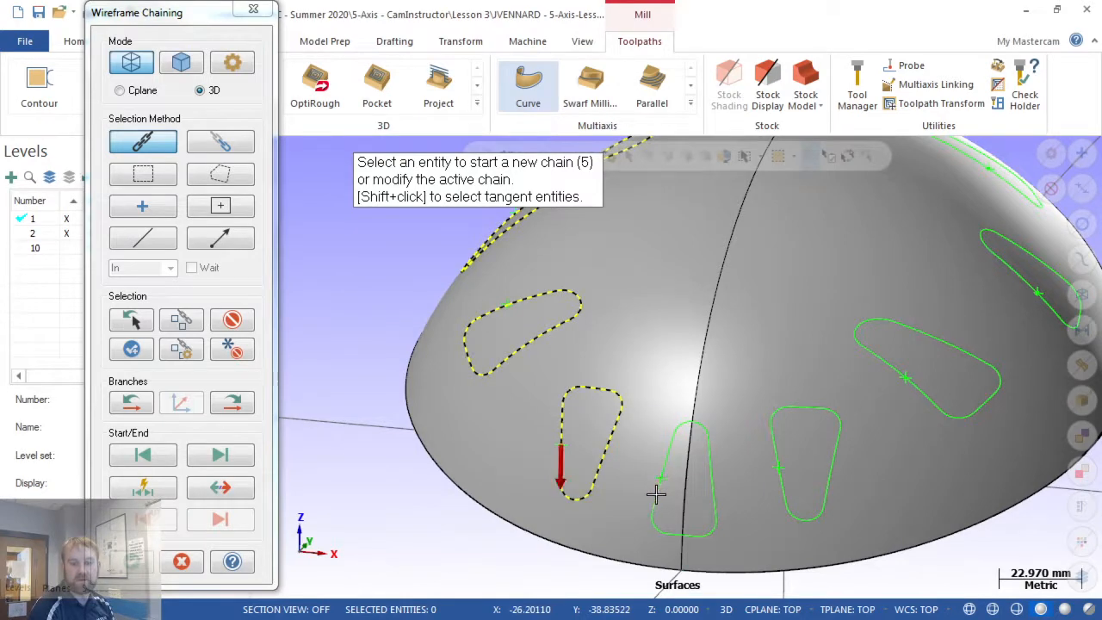
click(781, 480)
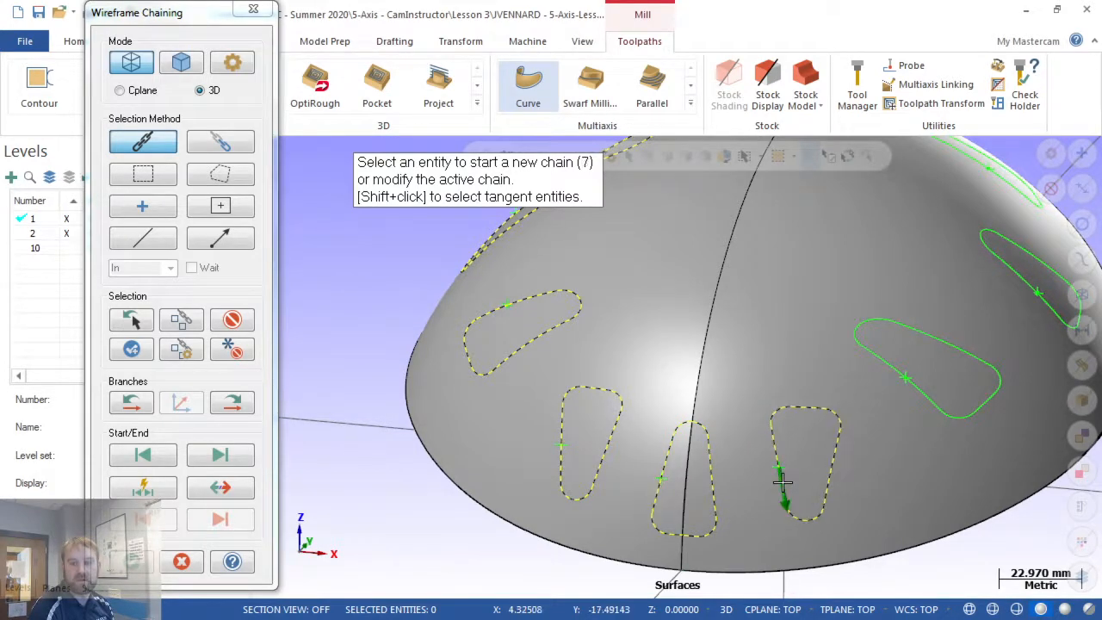
- Chain the remaining three vent holes up the part's right side counterclockwise and accept the nine chains
click(920, 389)
middle_drag(919, 389, 784, 367)
scroll(785, 367, up, 4)
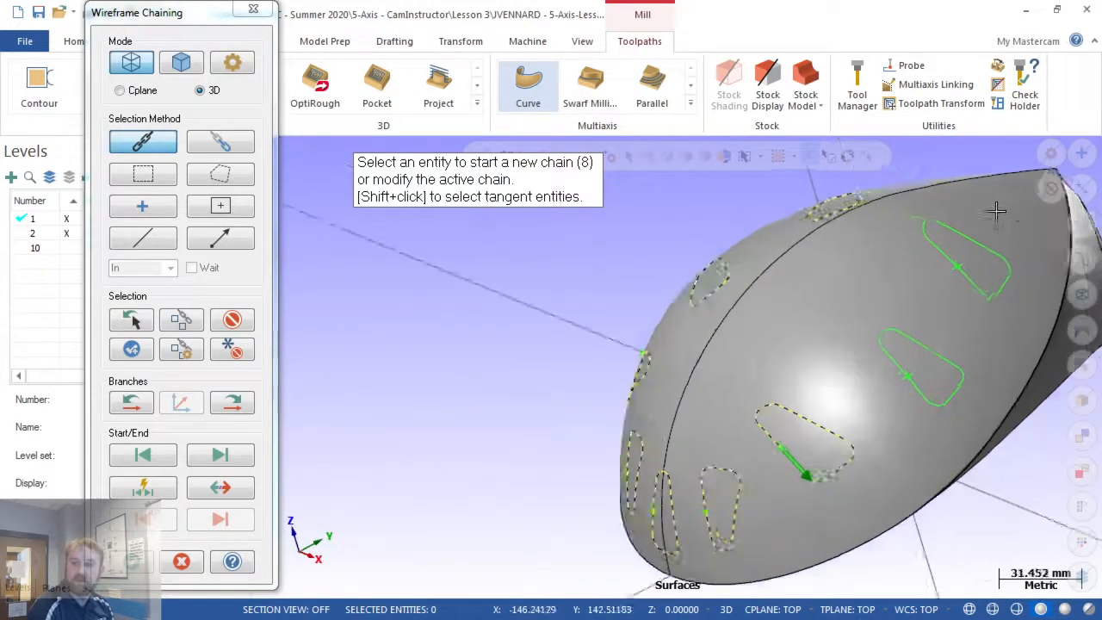
click(884, 453)
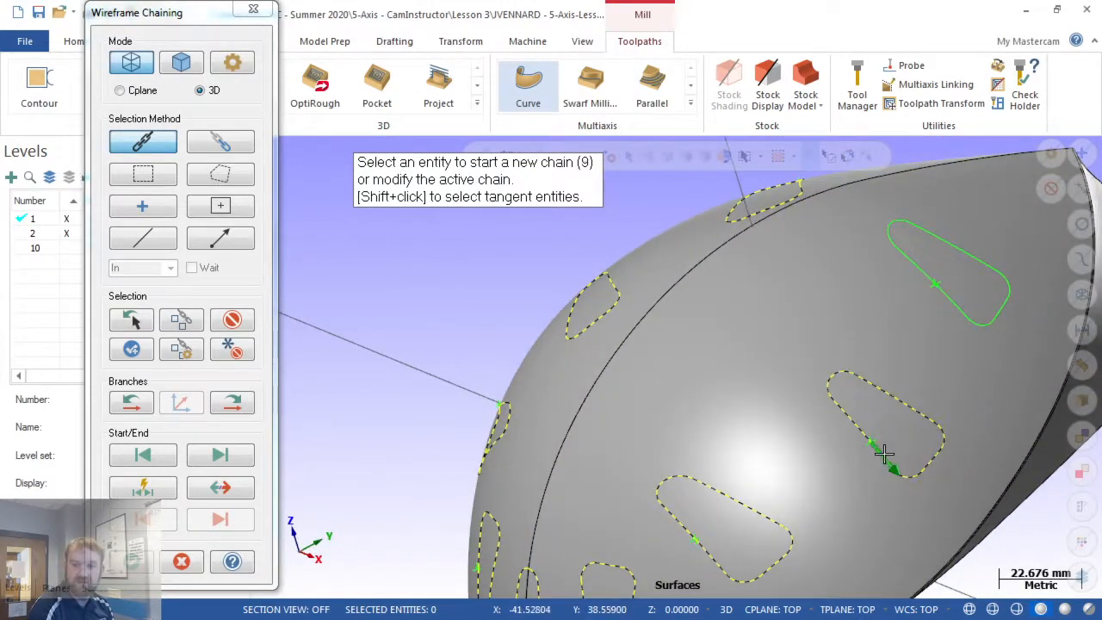
click(938, 308)
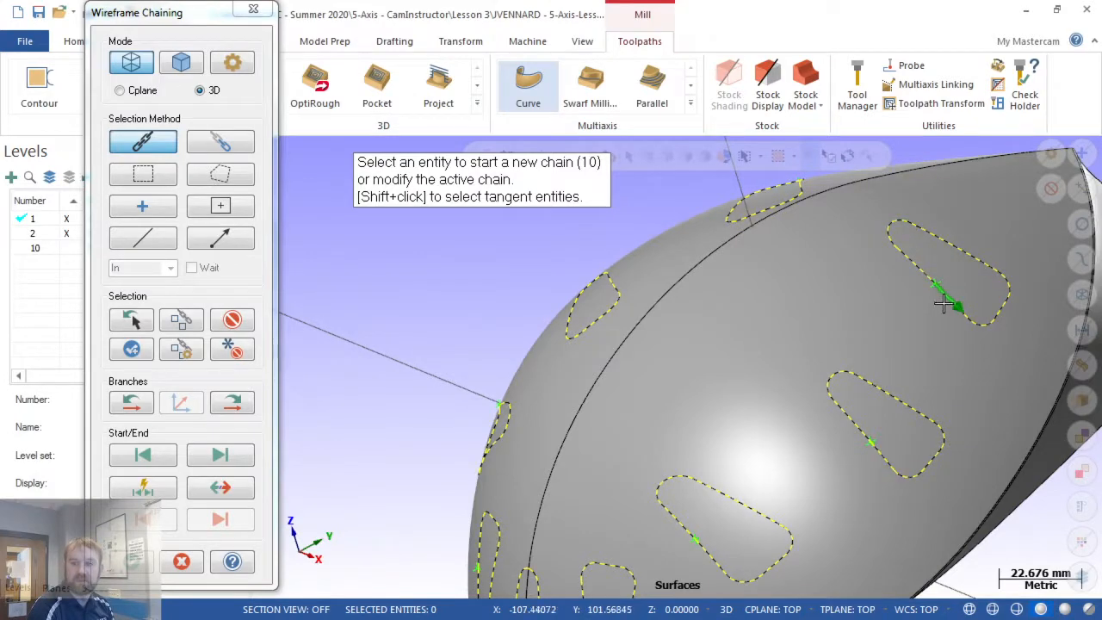
scroll(853, 310, down, 4)
middle_drag(766, 297, 743, 315)
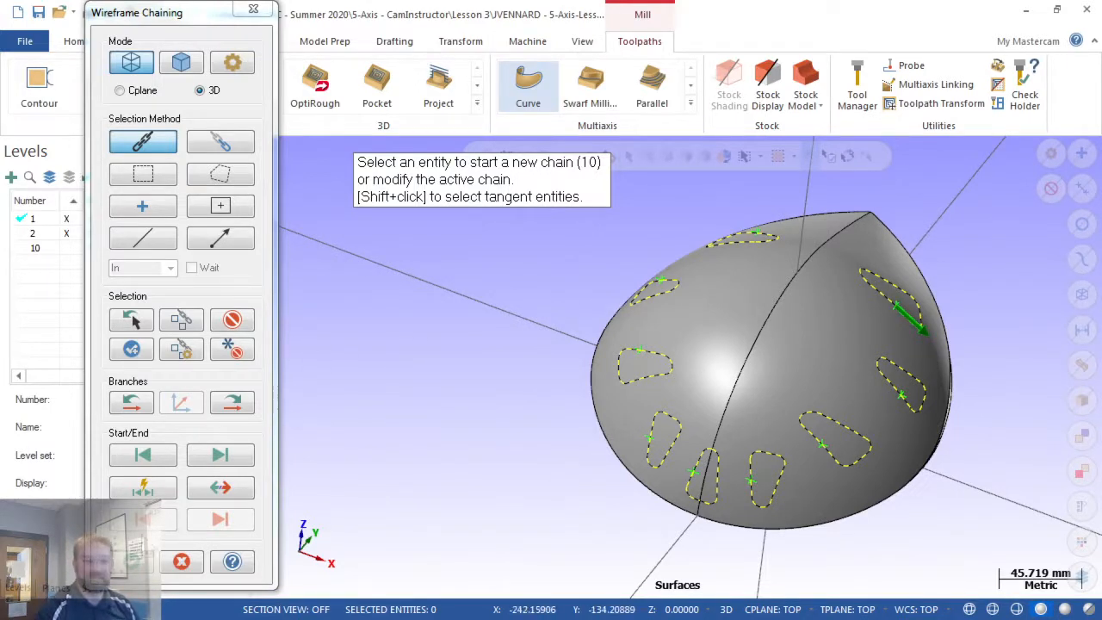
click(139, 568)
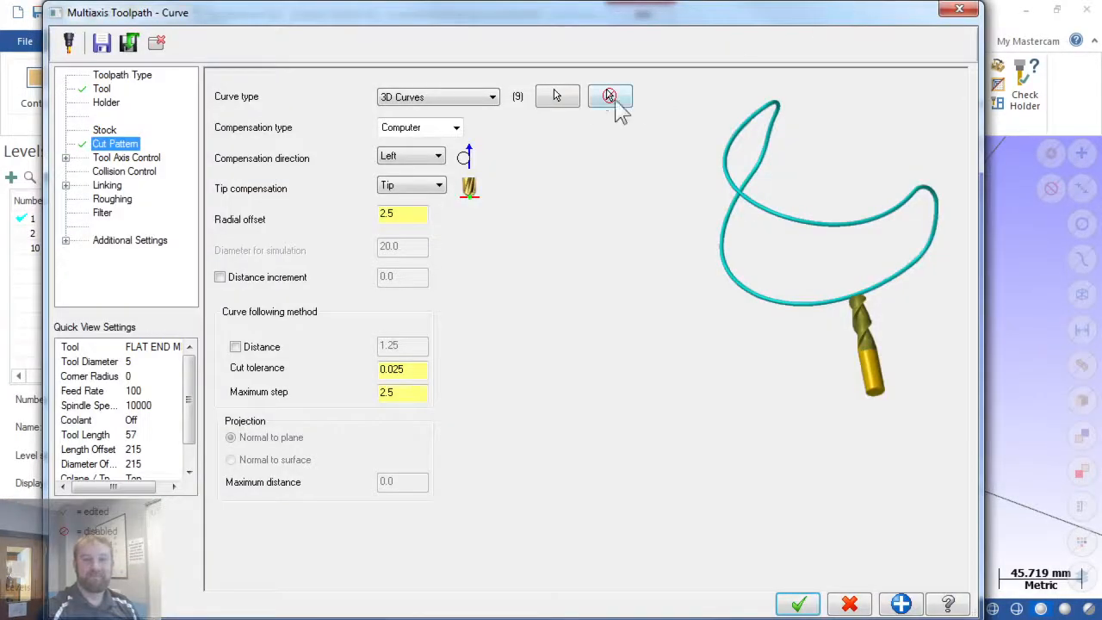
- Review the start points and directions of the nine selected vent hole chains in the Chain Manager
click(561, 96)
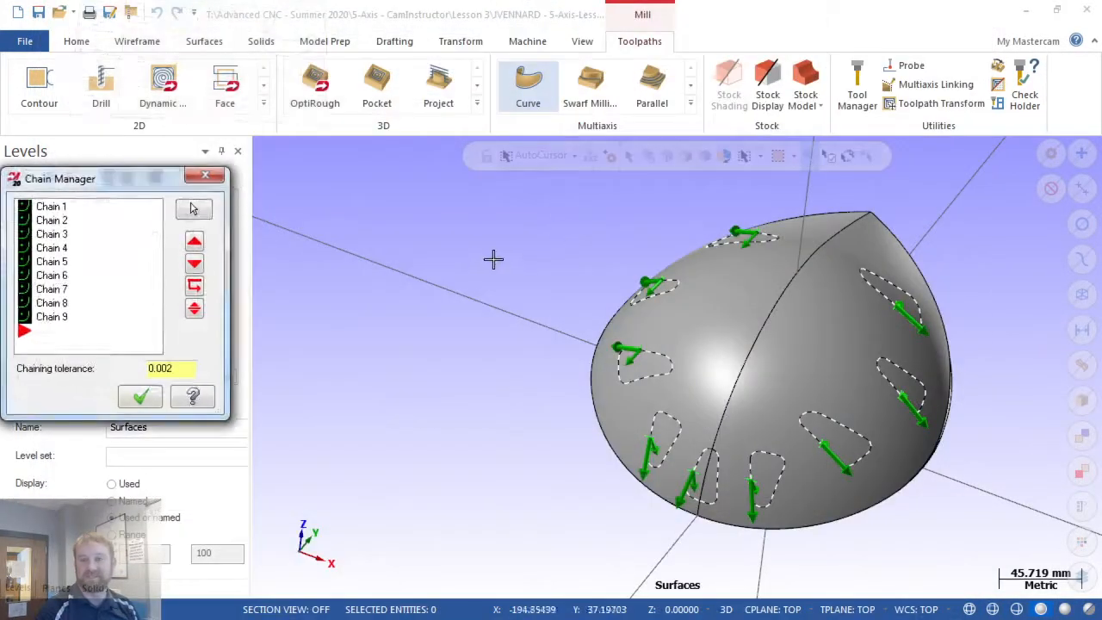
mouse_move(491, 259)
middle_down()
mouse_move(537, 295)
mouse_move(487, 249)
mouse_move(467, 256)
mouse_move(480, 266)
middle_up()
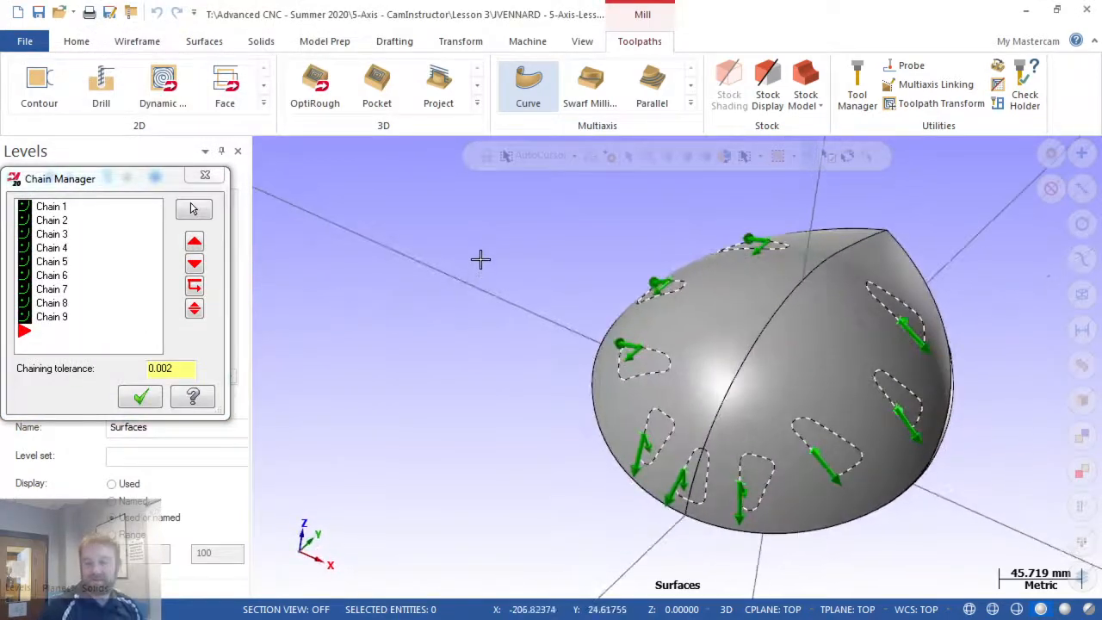
click(141, 396)
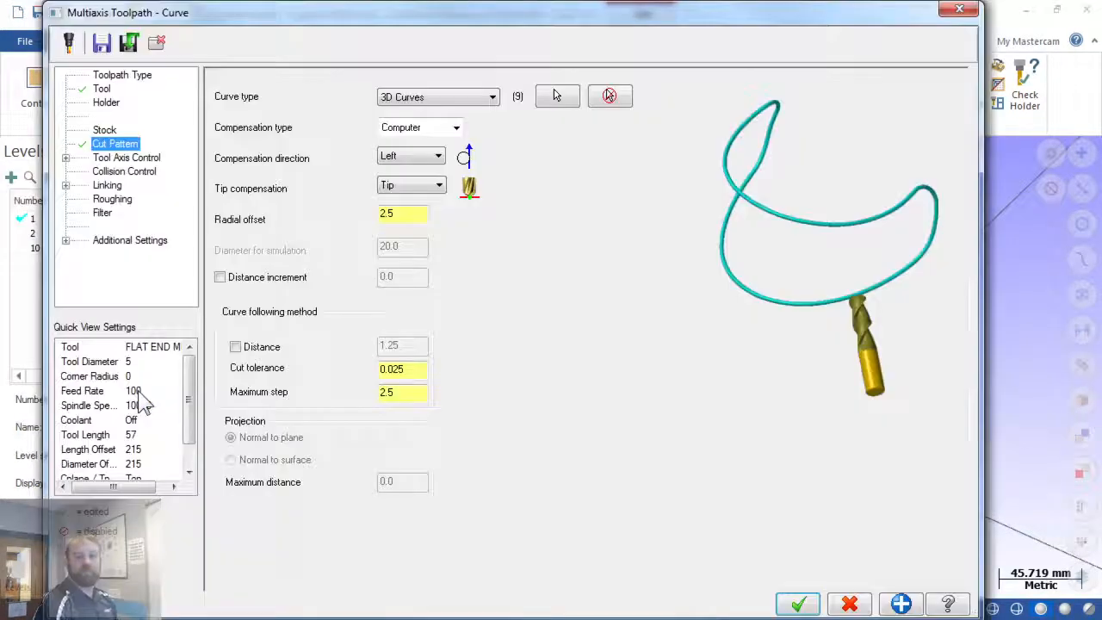
- Review the cut pattern's compensation type options, radial offset and maximum step, keeping Computer compensation
click(456, 127)
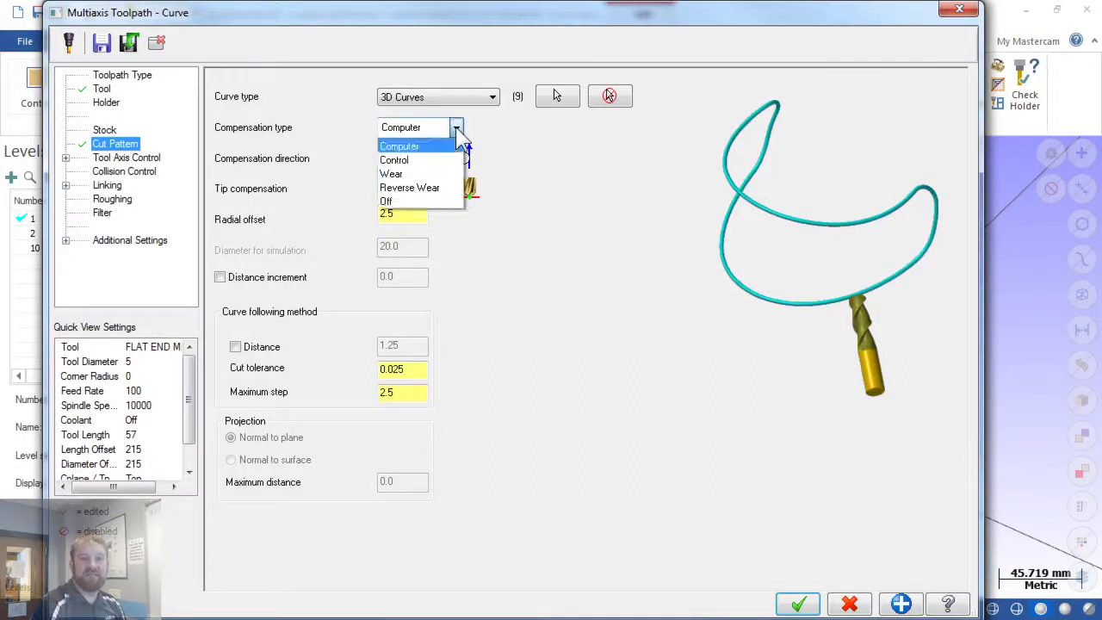
click(410, 150)
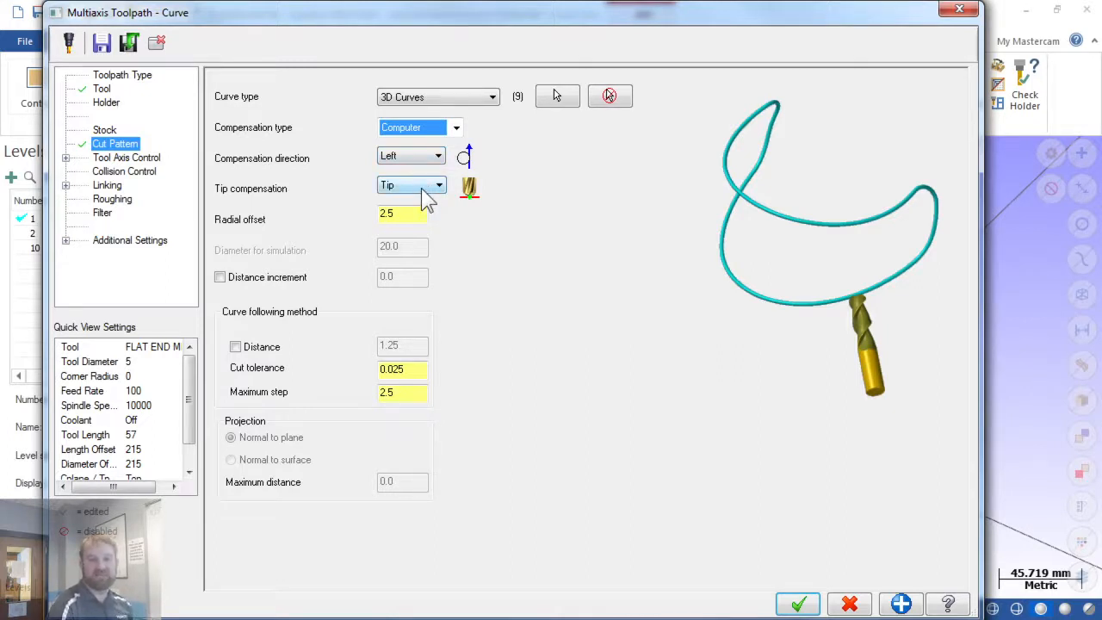
click(401, 214)
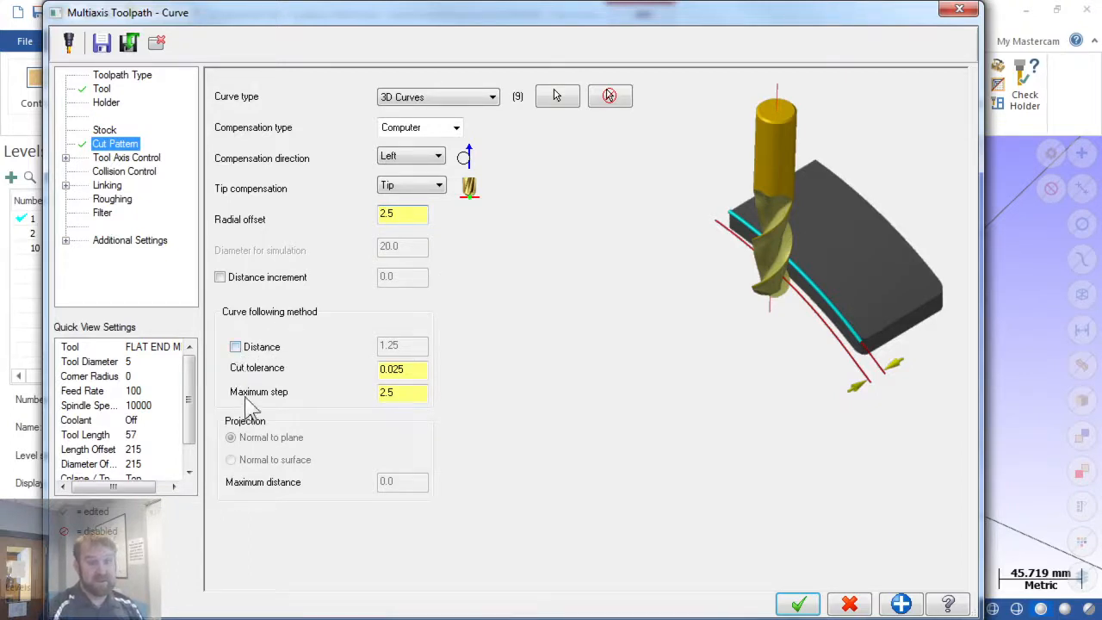
click(401, 394)
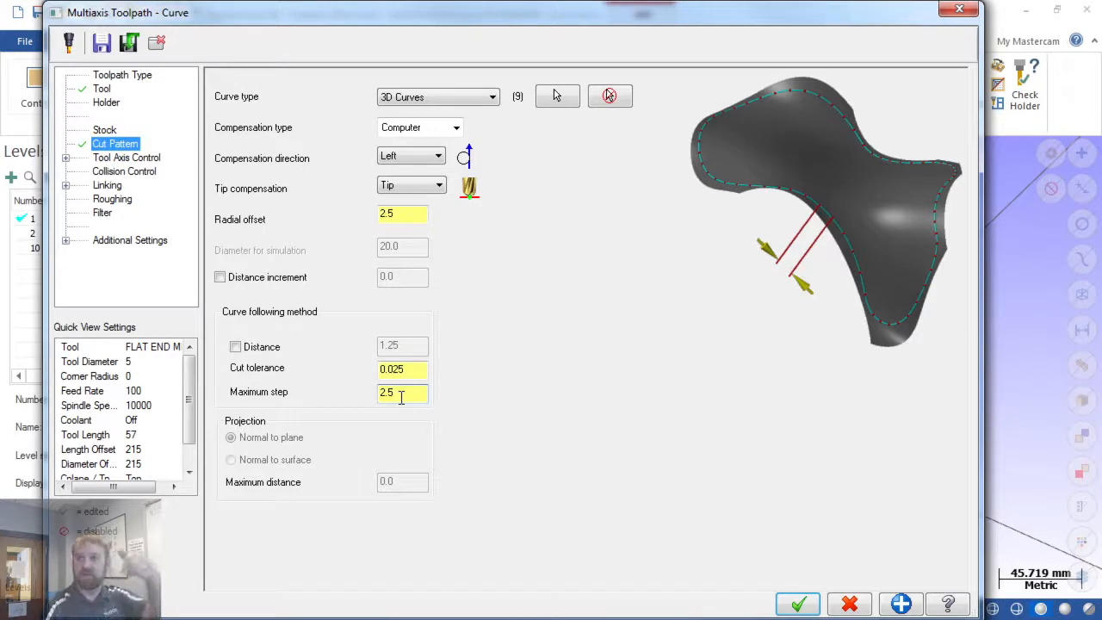
drag(400, 396, 373, 396)
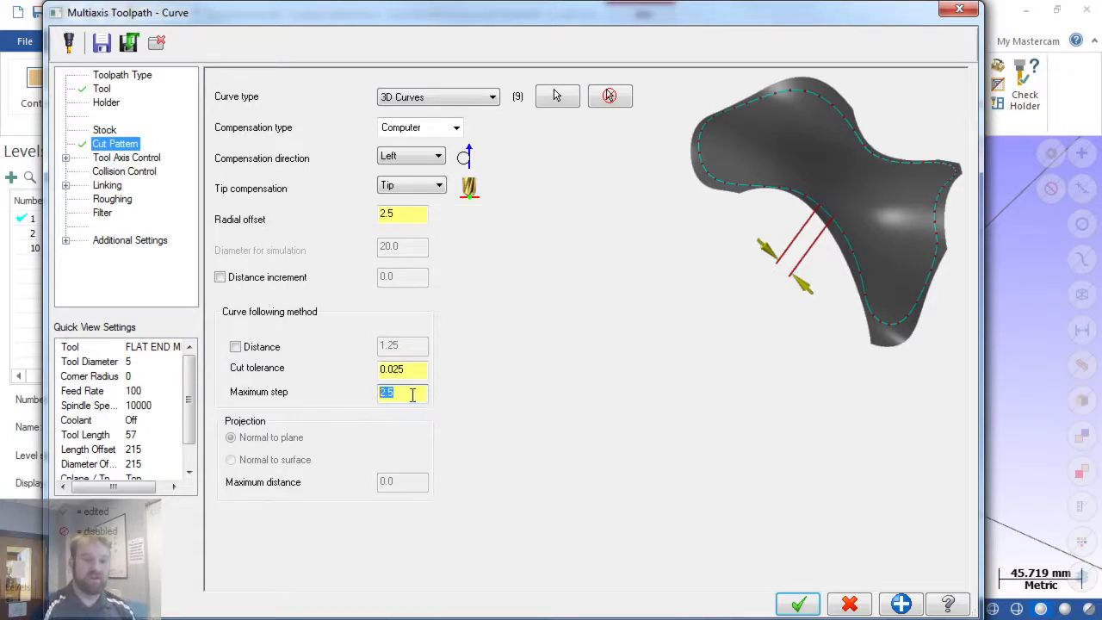
click(412, 394)
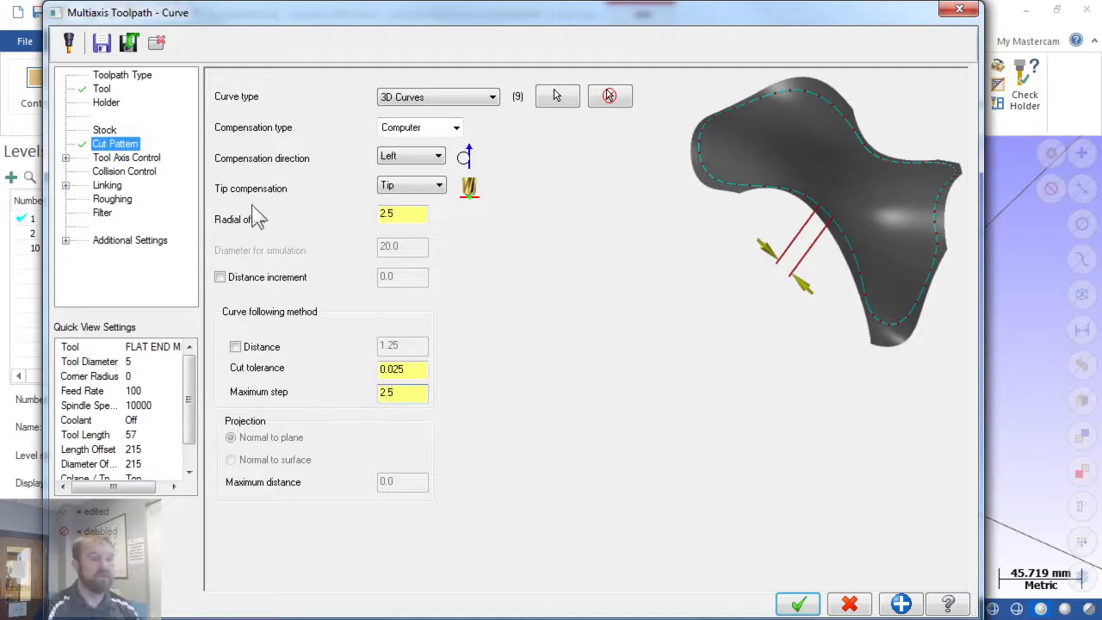
- Set the tool axis control to Surface and select the part's two curved surfaces, split by the center line
click(124, 159)
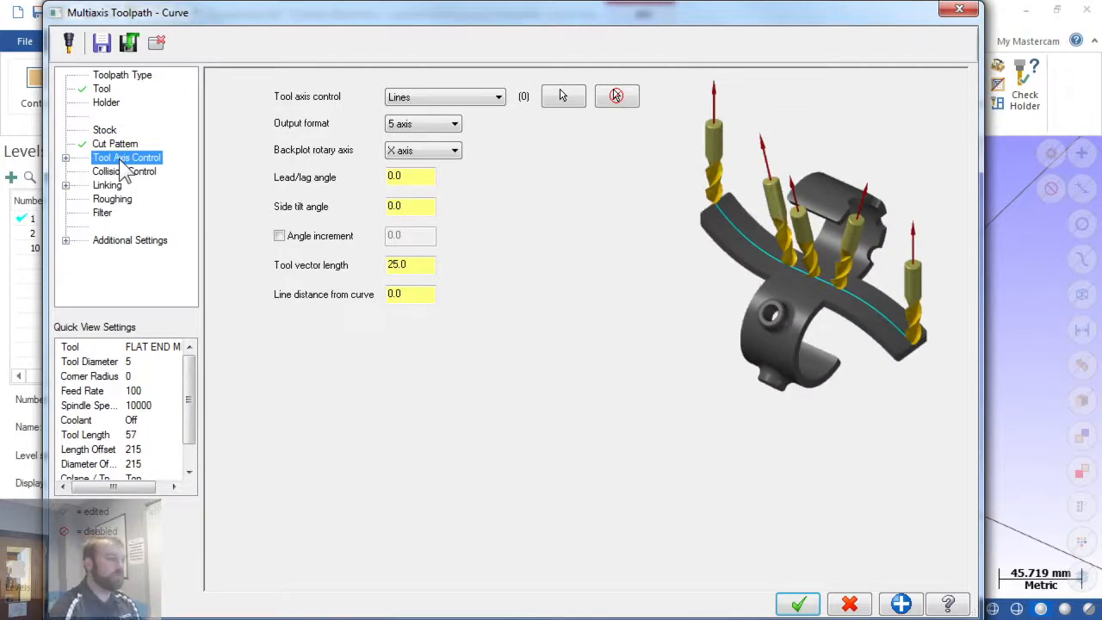
click(493, 98)
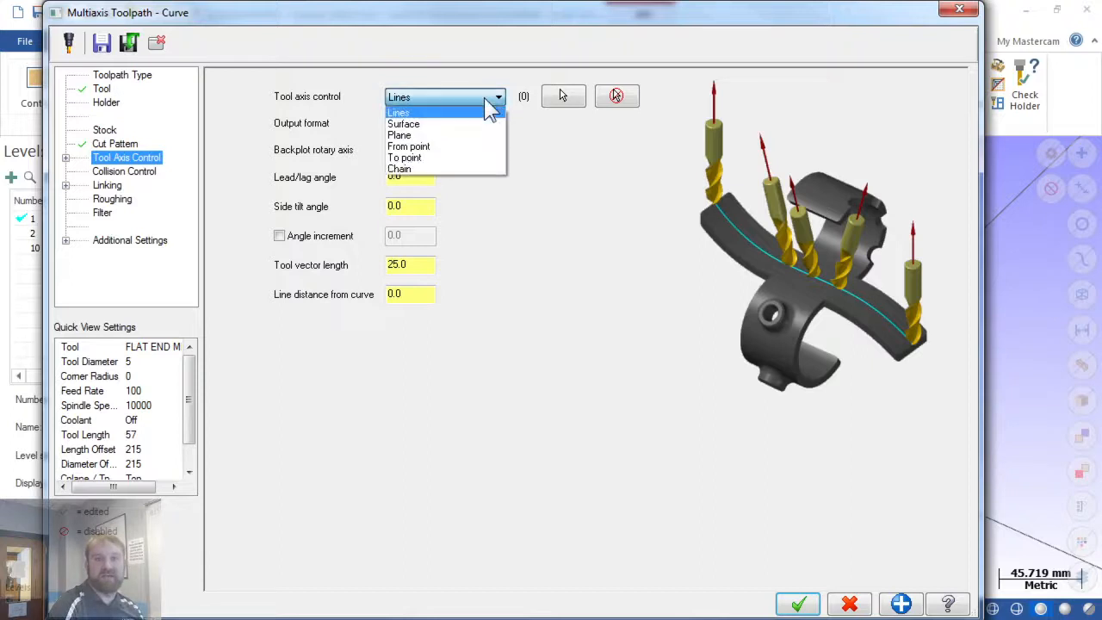
click(439, 125)
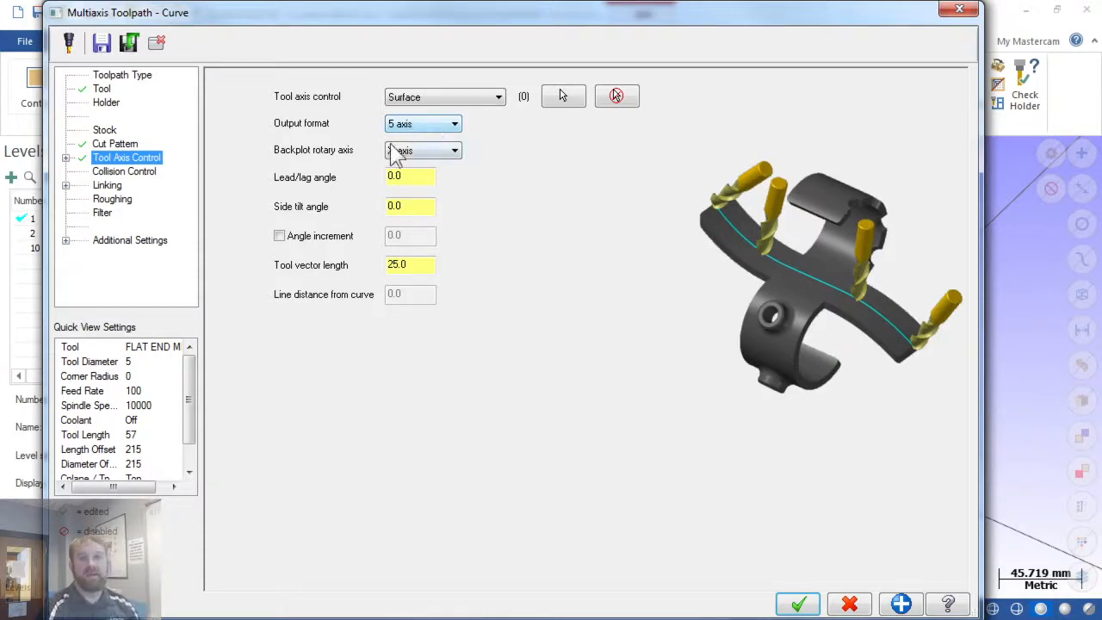
click(561, 95)
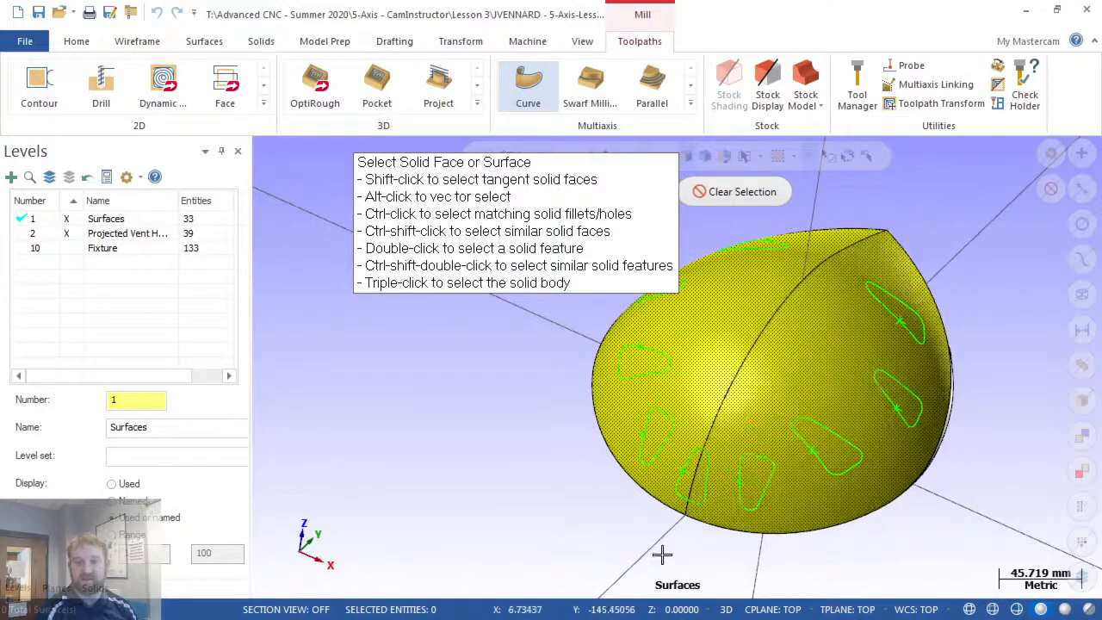
middle_drag(659, 556, 676, 373)
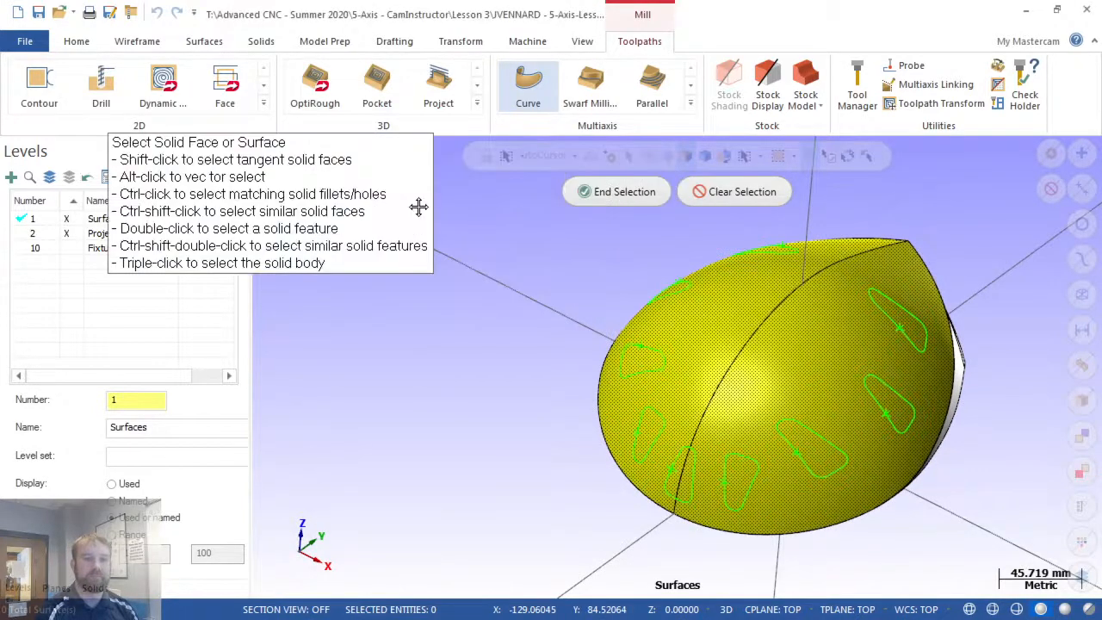
click(612, 187)
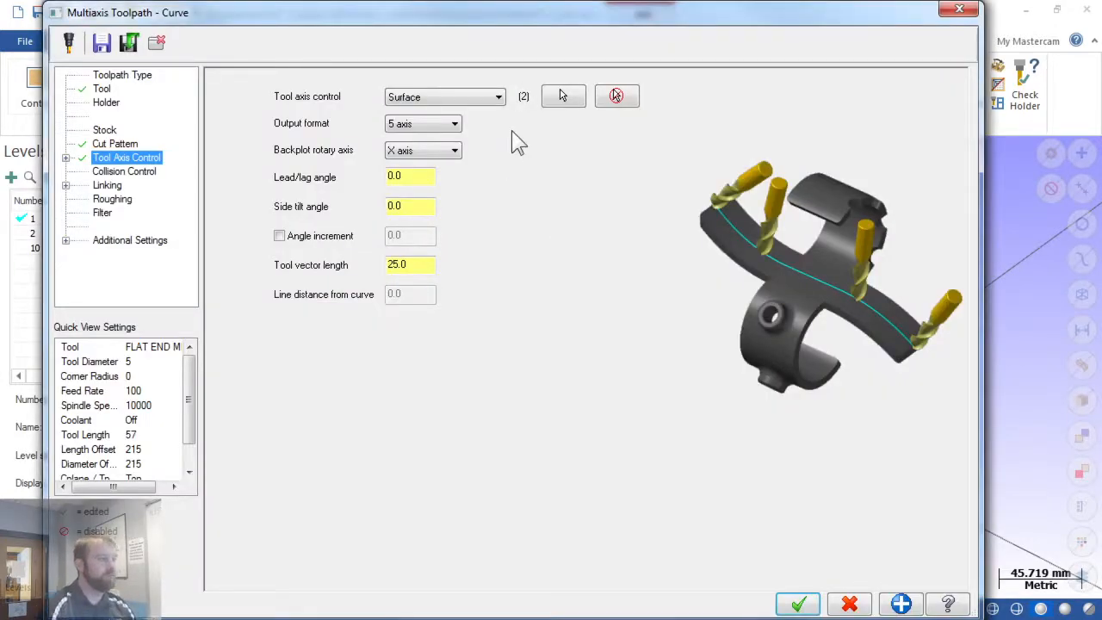
- Set the backplot rotary axis to Z axis and enable an angle increment of 3
click(431, 152)
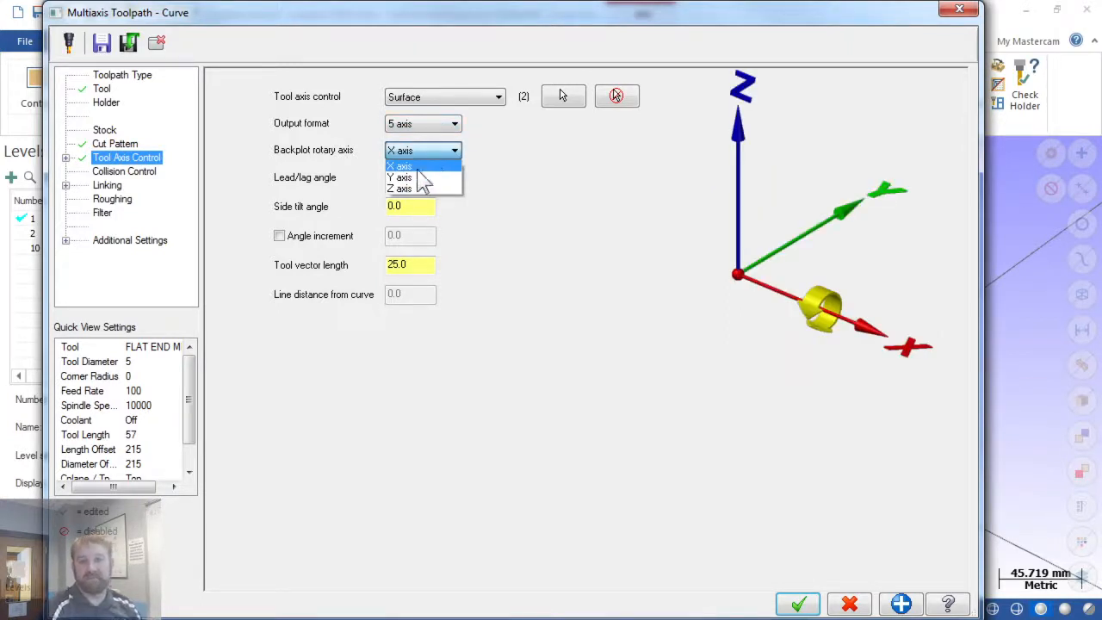
click(408, 189)
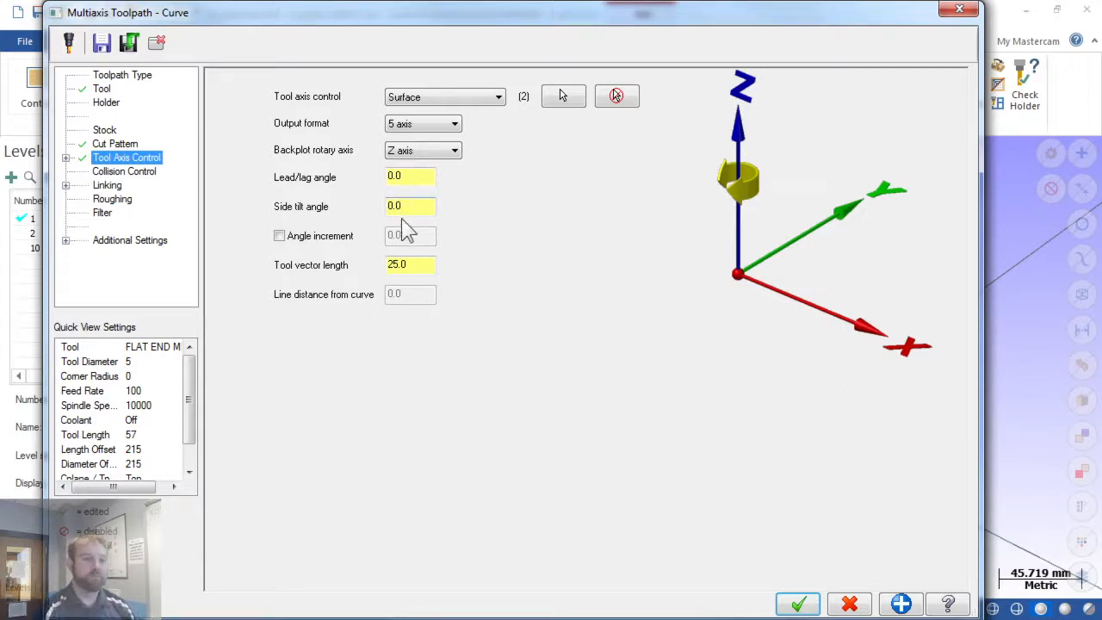
click(280, 236)
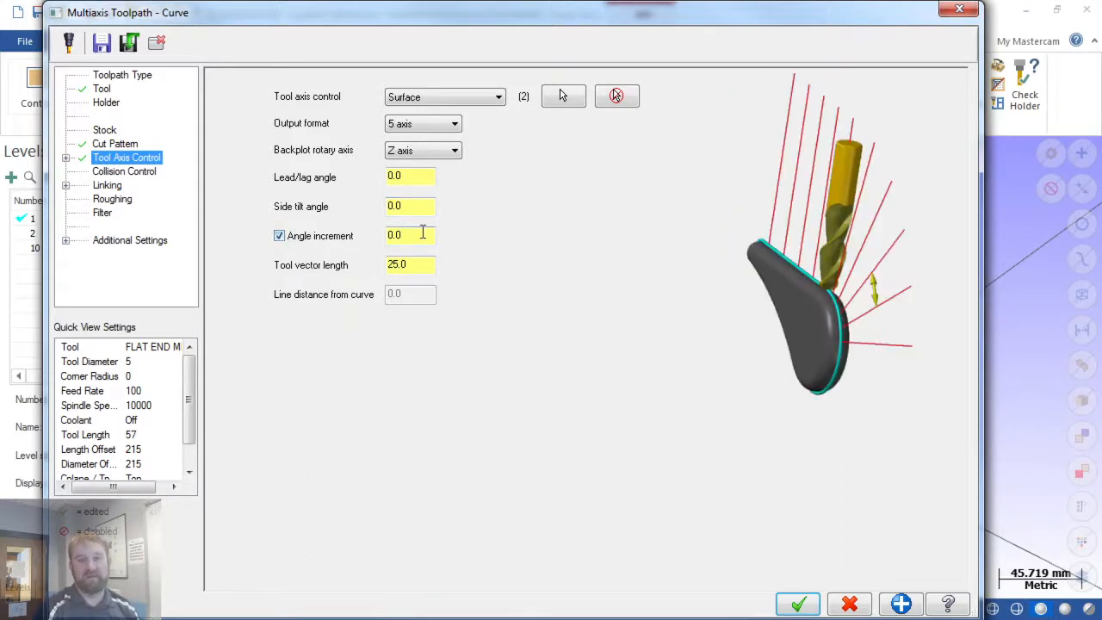
double_click(422, 232)
text(3)
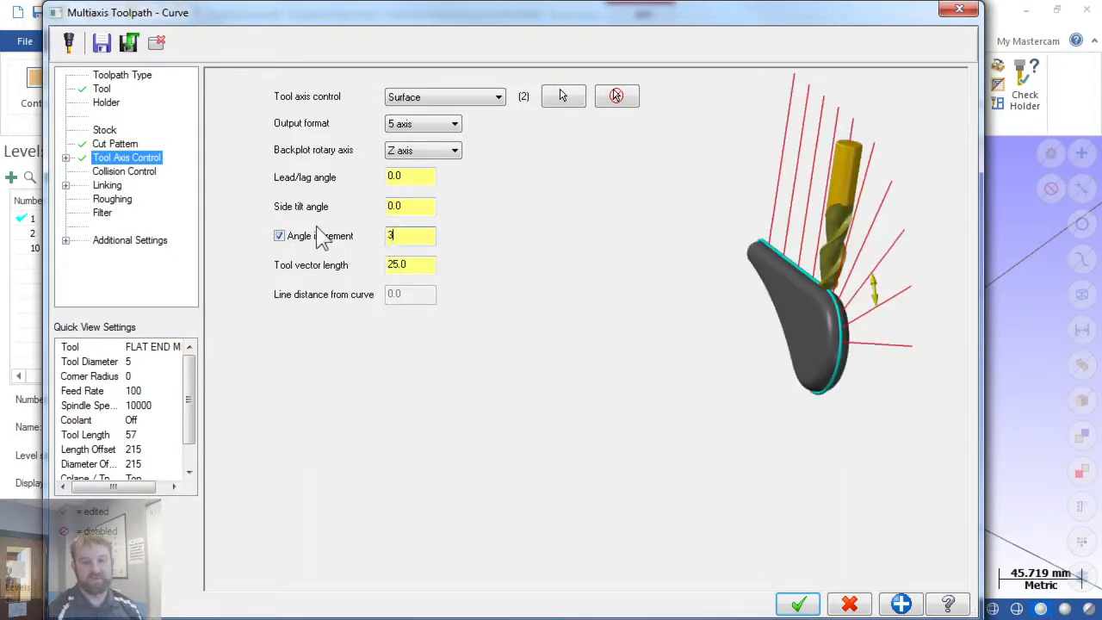
key(Return)
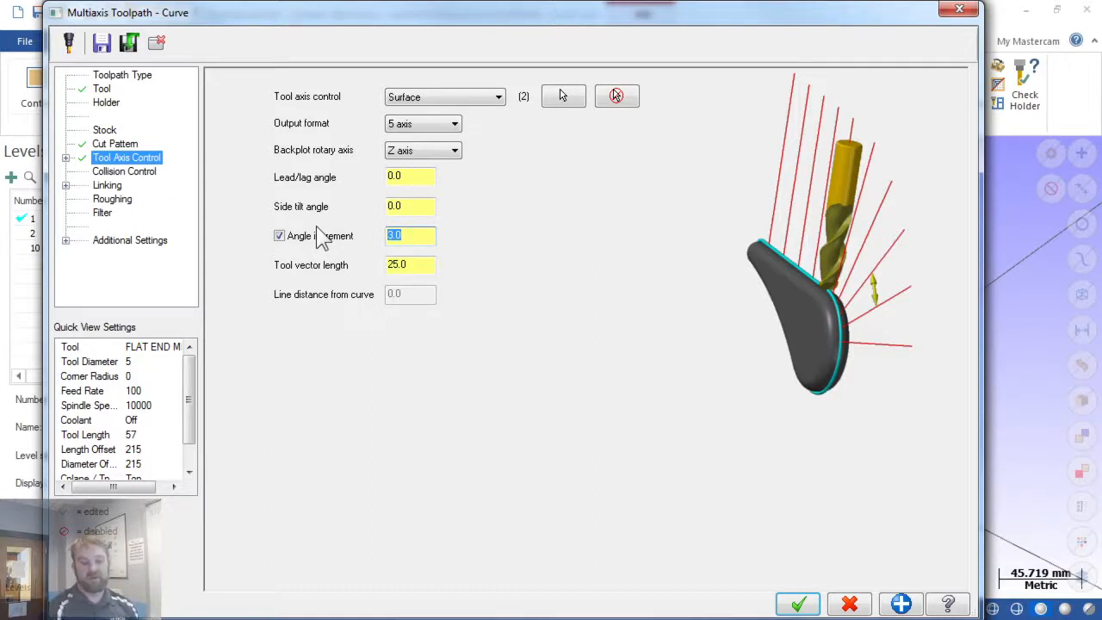
key(Right)
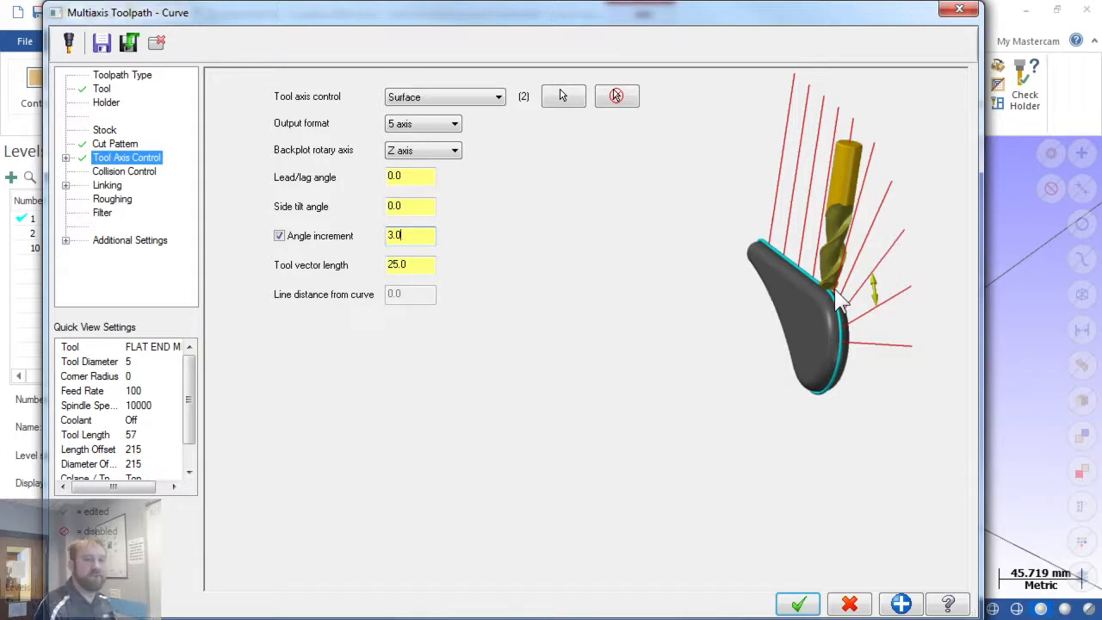
click(425, 238)
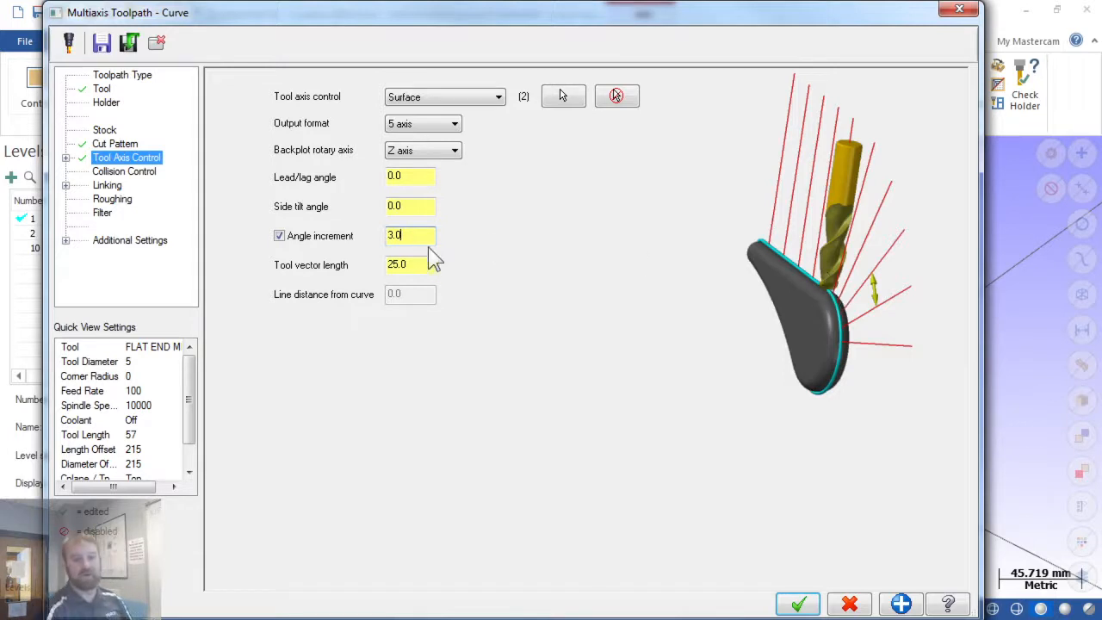
- Review the tool vector length and the X, Y and Z tool axis limits
click(420, 265)
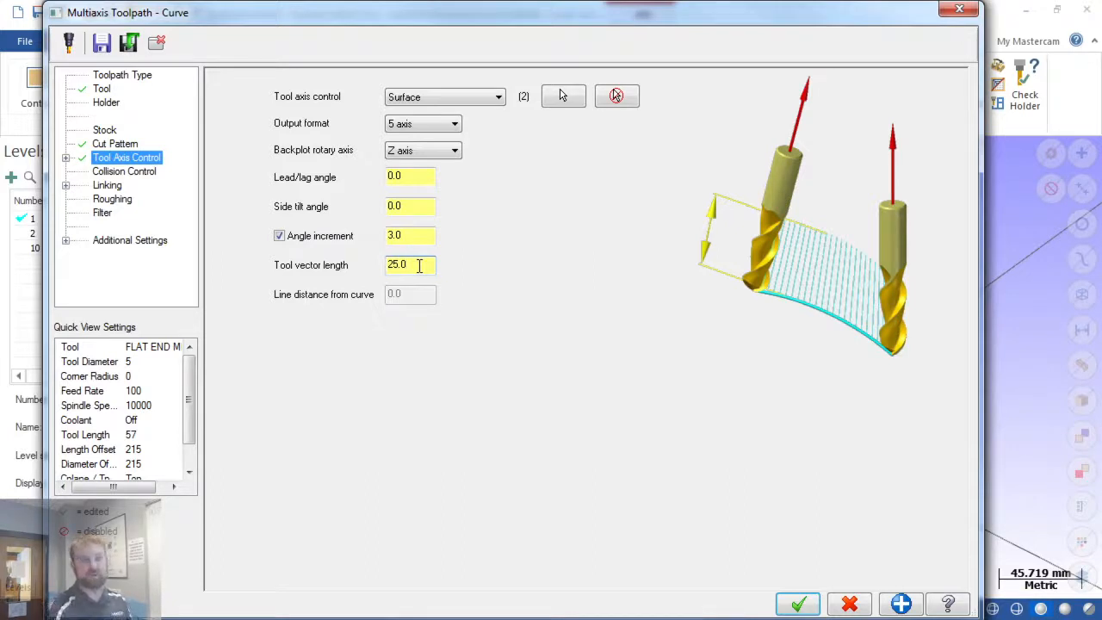
click(65, 158)
click(120, 171)
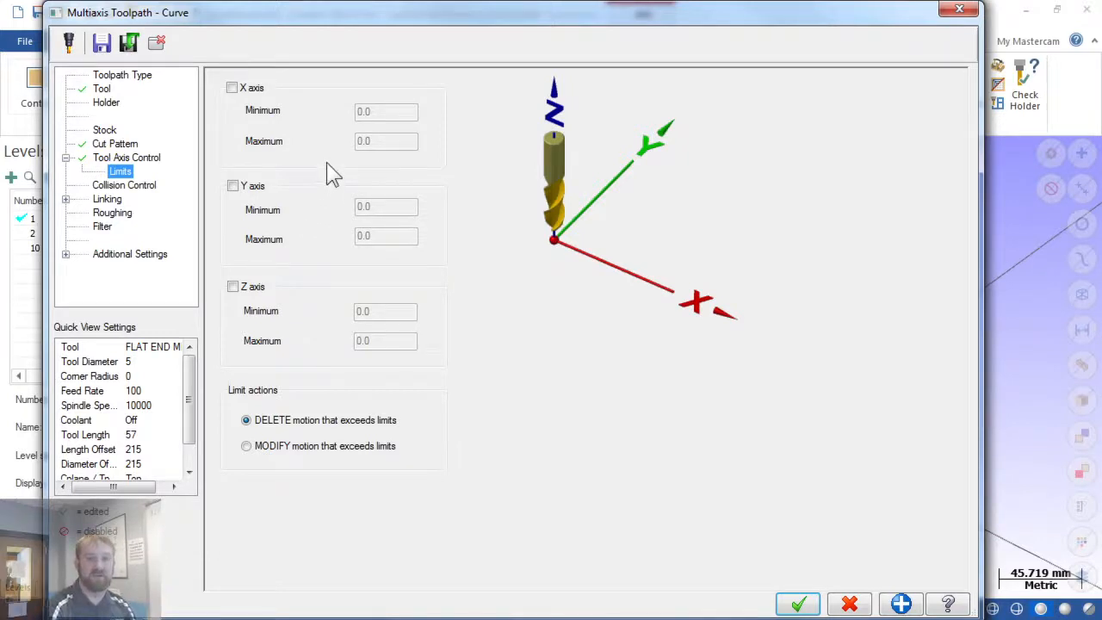
- In the collision control settings, keep the tip on the projected curve and set the vector depth to -3.0
click(120, 188)
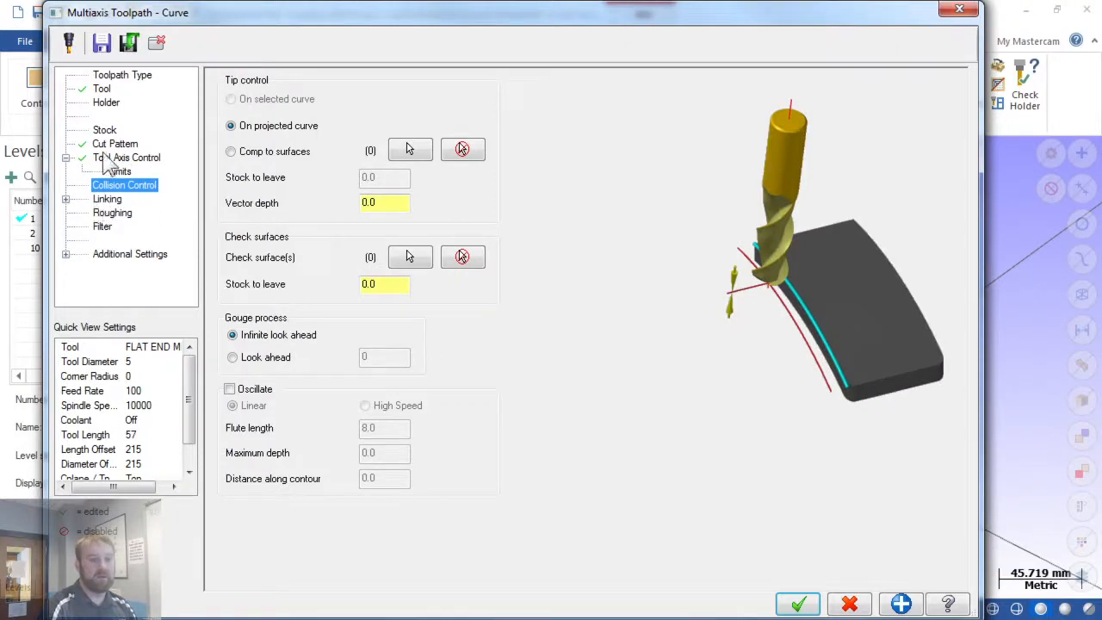
click(275, 128)
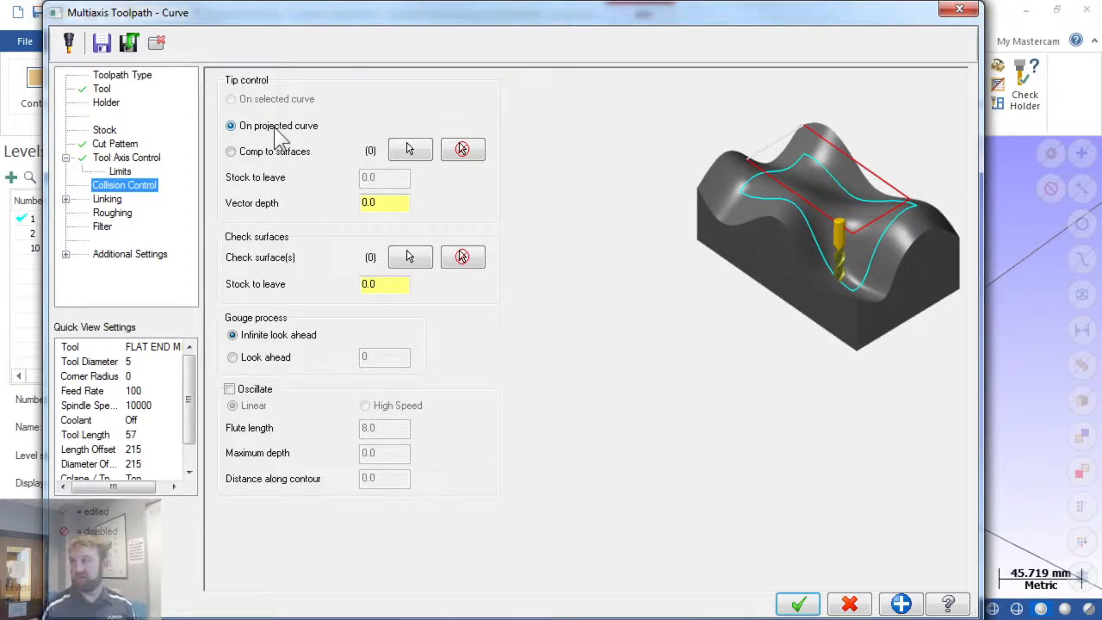
click(380, 213)
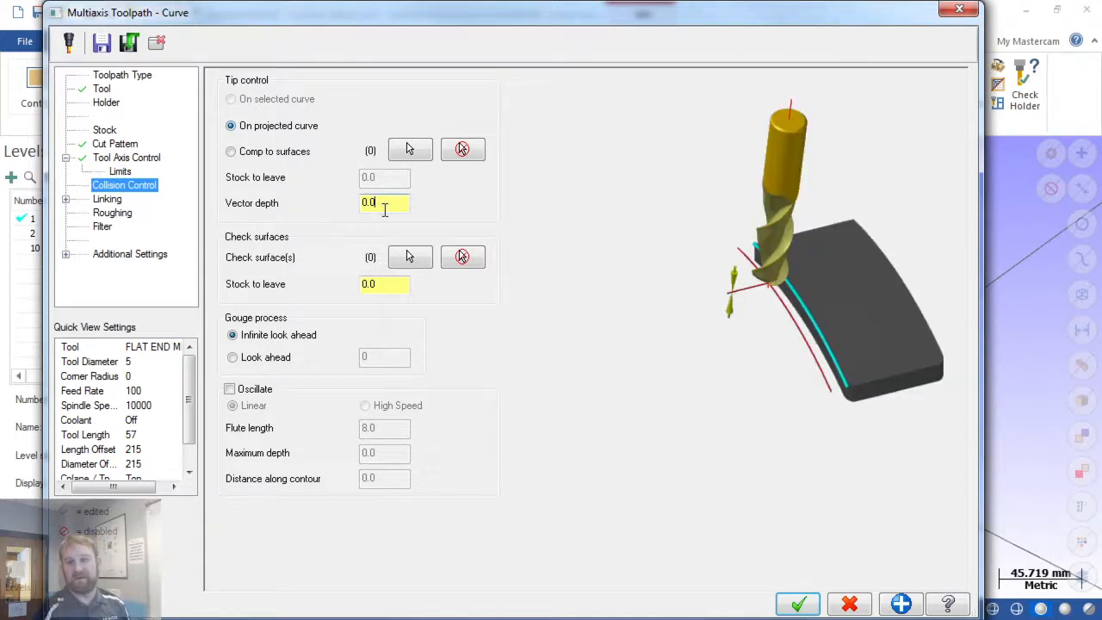
drag(382, 207, 332, 205)
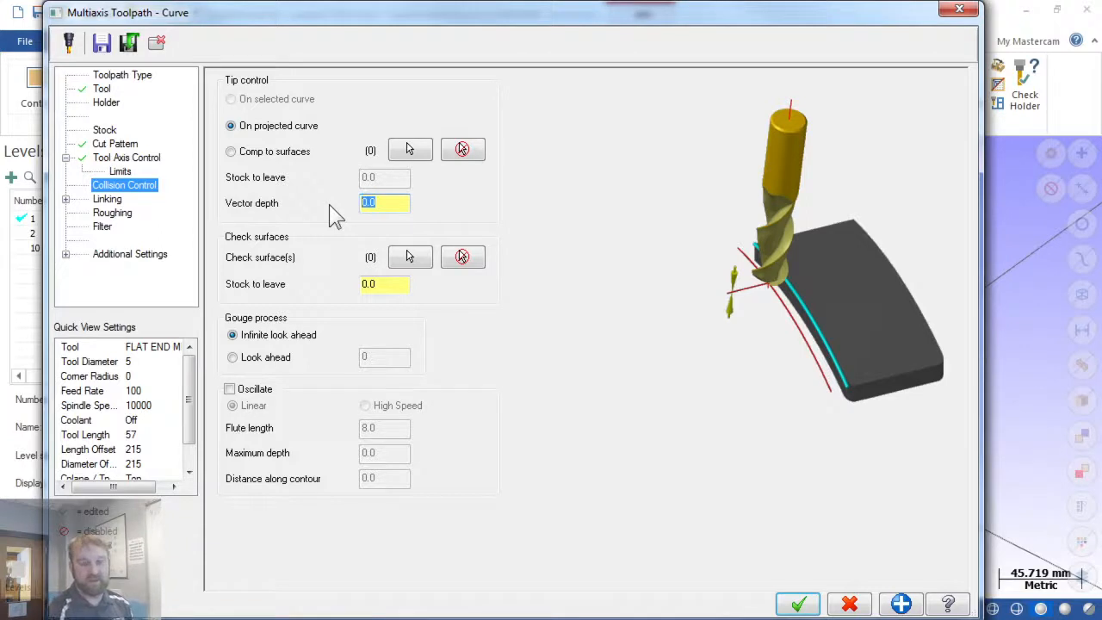
text(-3.0)
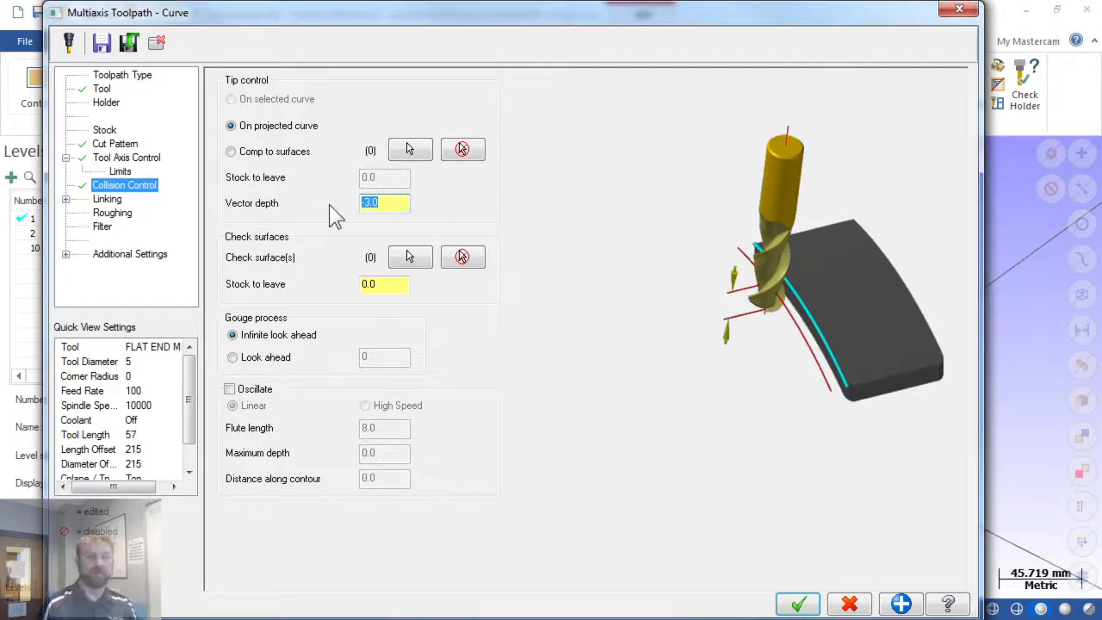
click(391, 200)
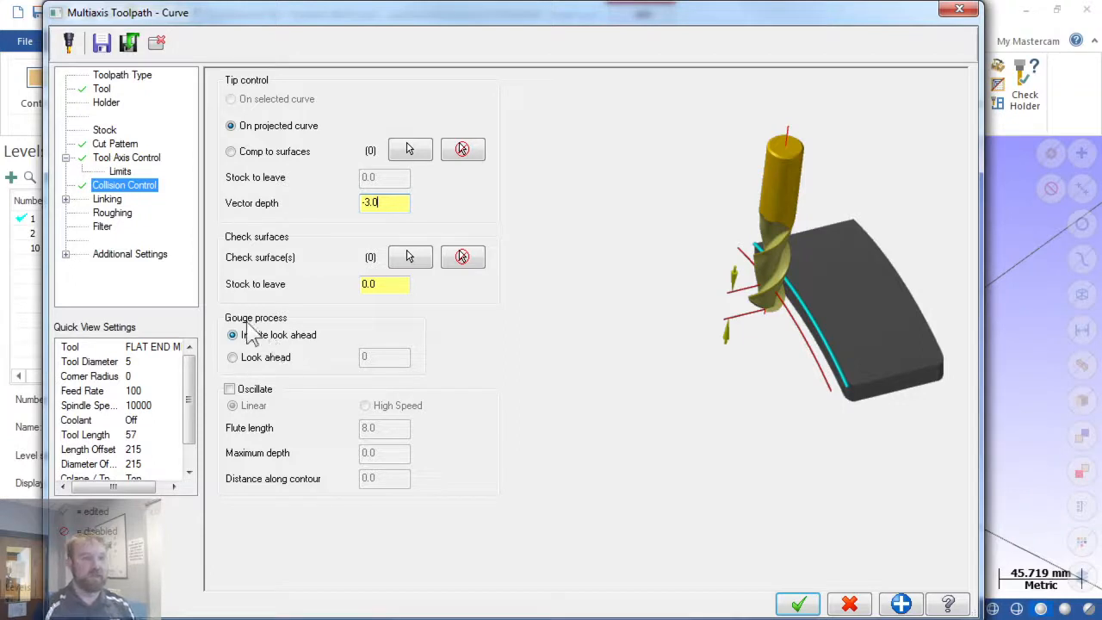
- Set the linking clearance to 50.8 mm (2*25.4) and the retract height to 12.7 mm (.5*25.4)
click(103, 202)
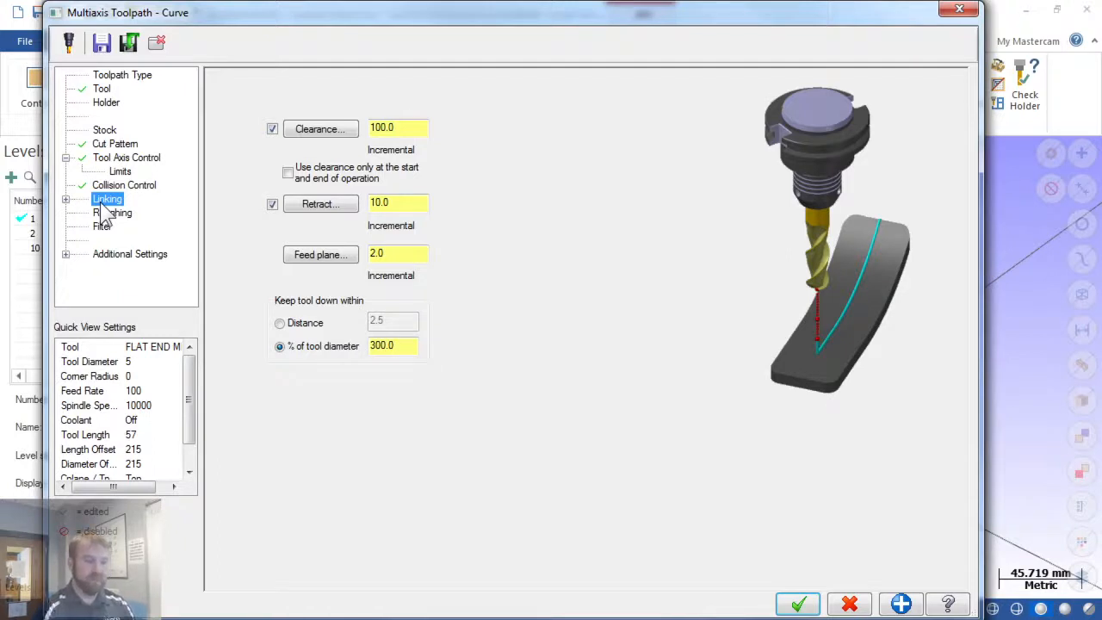
click(384, 129)
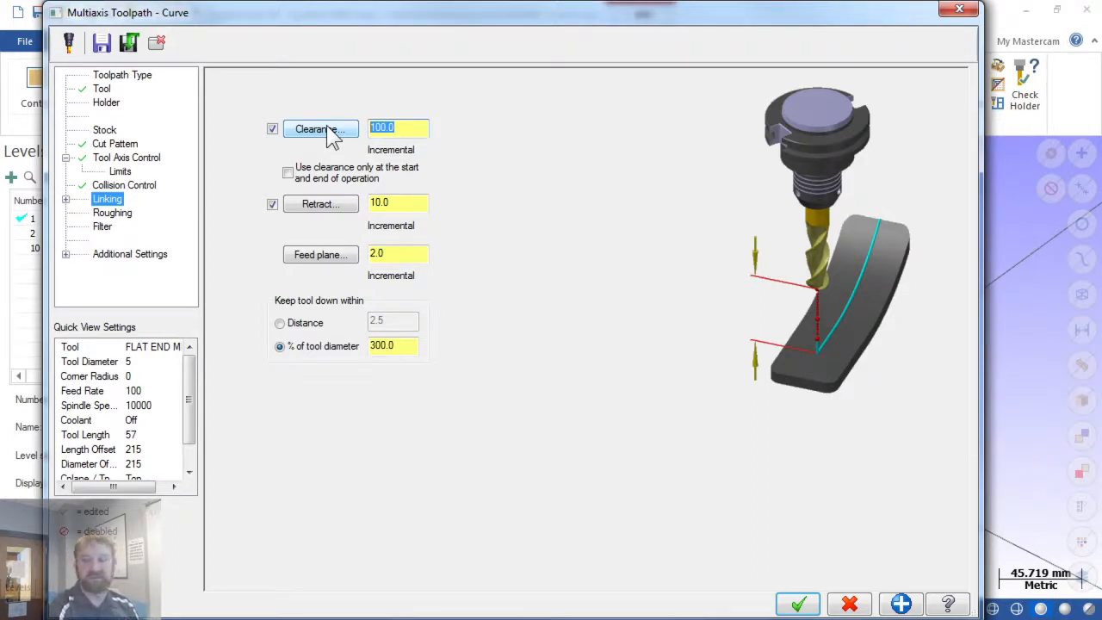
text(2*25.4)
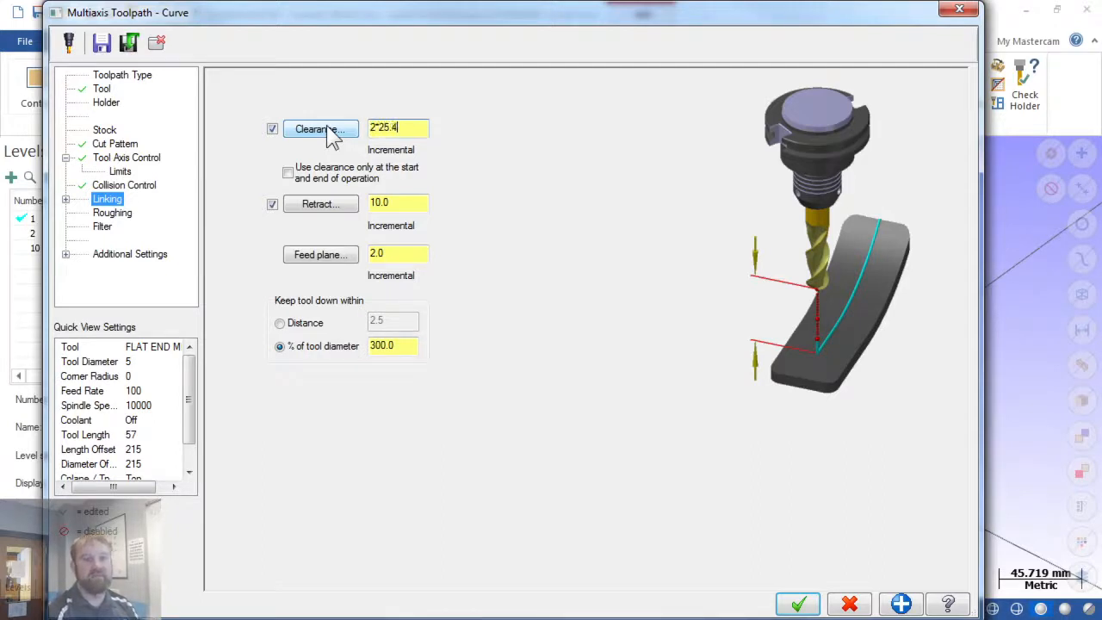
key(Return)
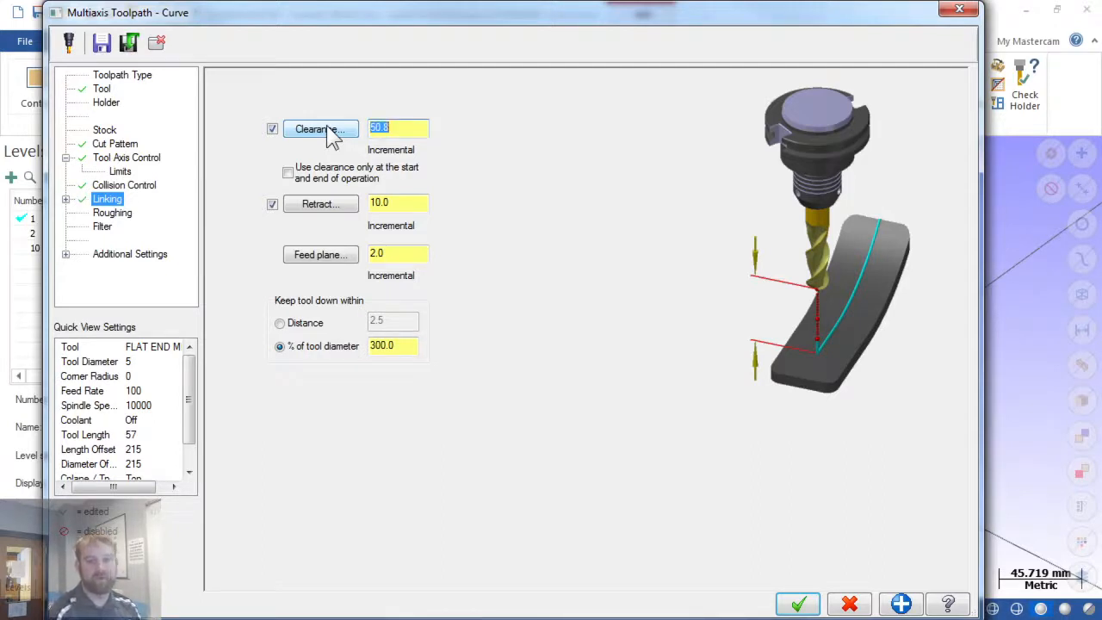
click(410, 203)
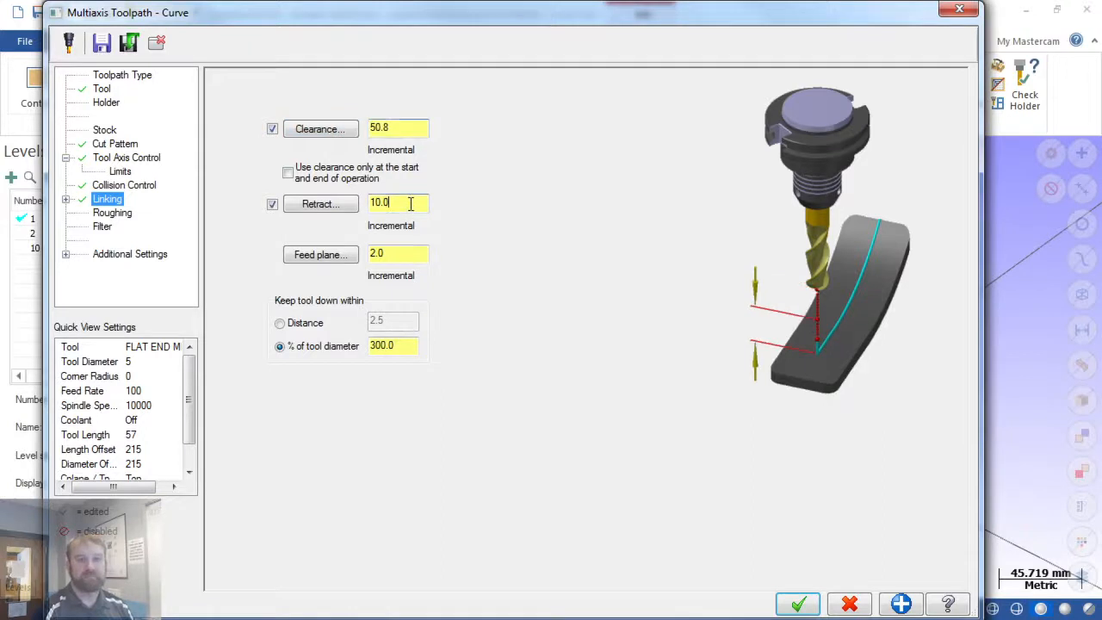
drag(400, 202, 364, 216)
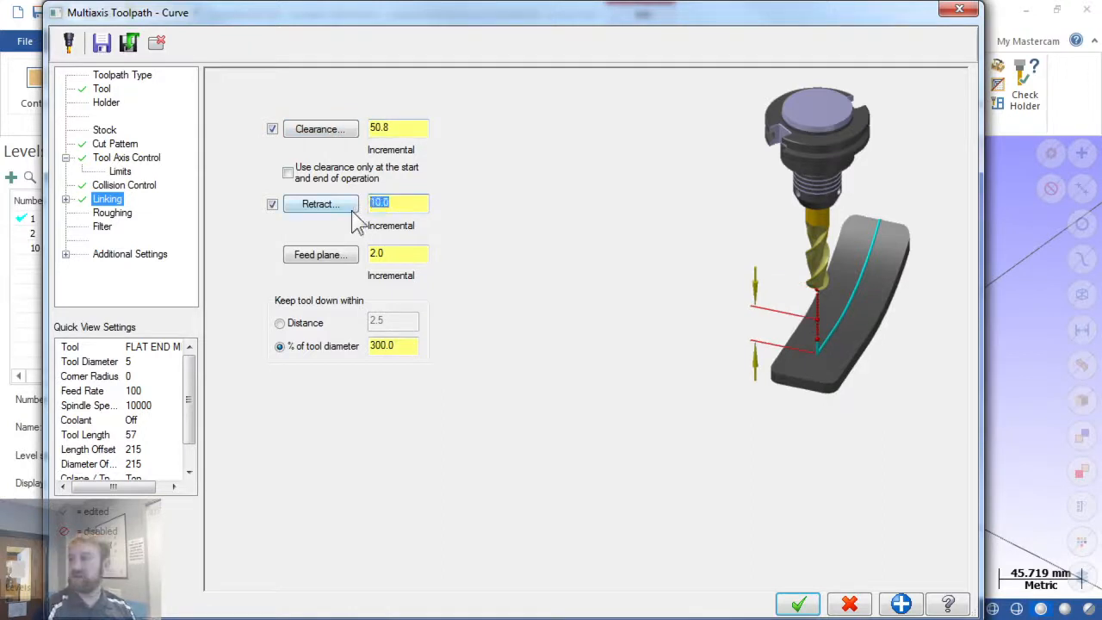
text(.5*2)
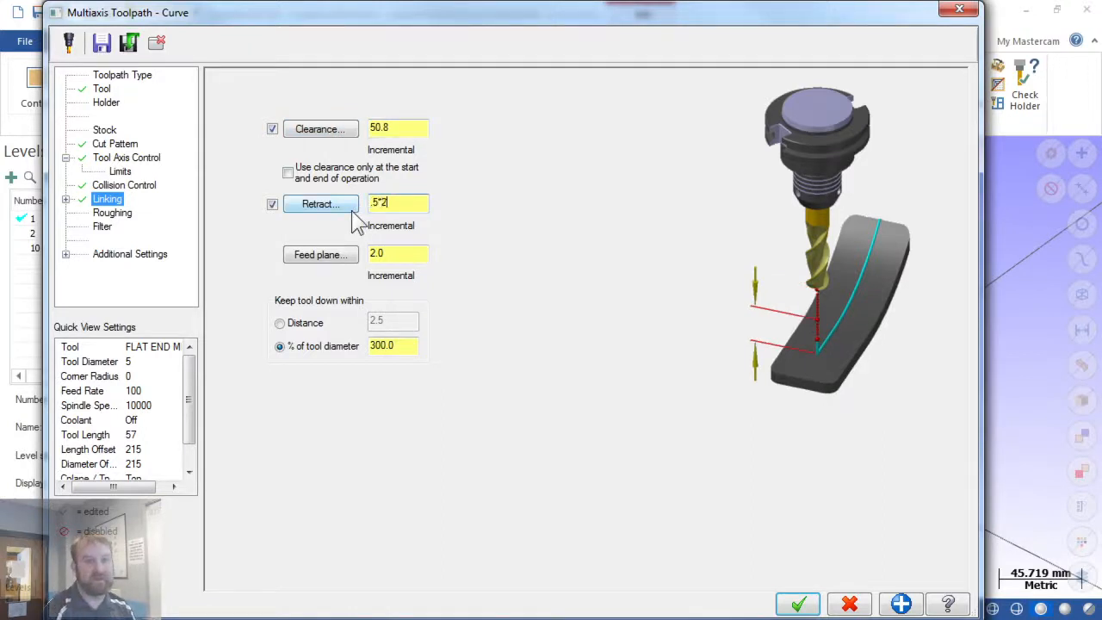
text(5.4)
key(Return)
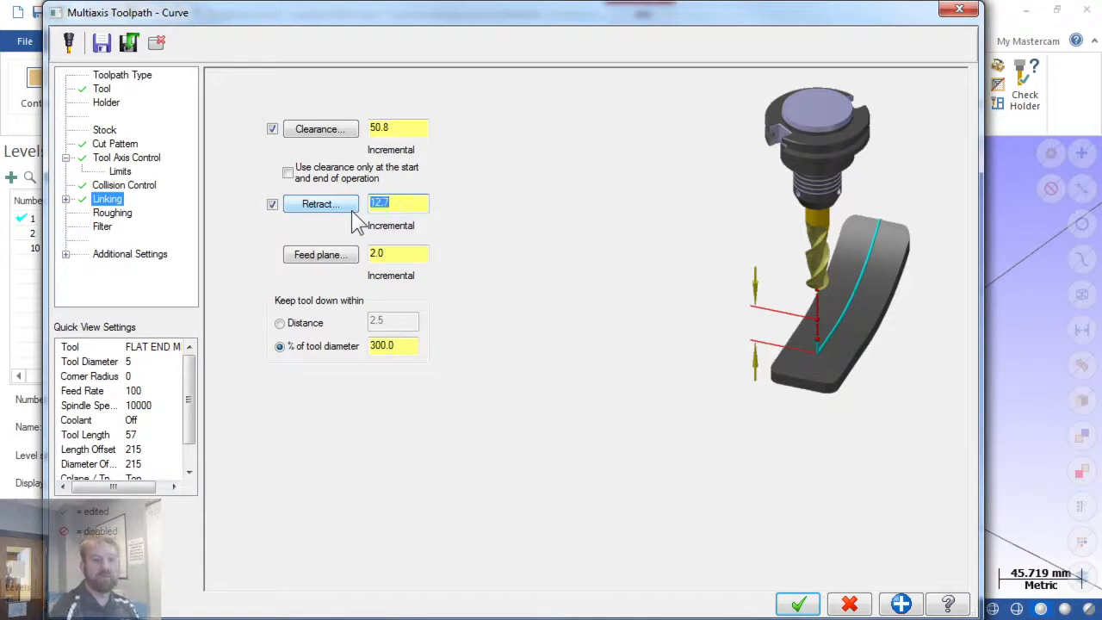
- Set the linking feed plane to 2.54 mm (.1*25.4)
click(407, 255)
drag(407, 255, 343, 266)
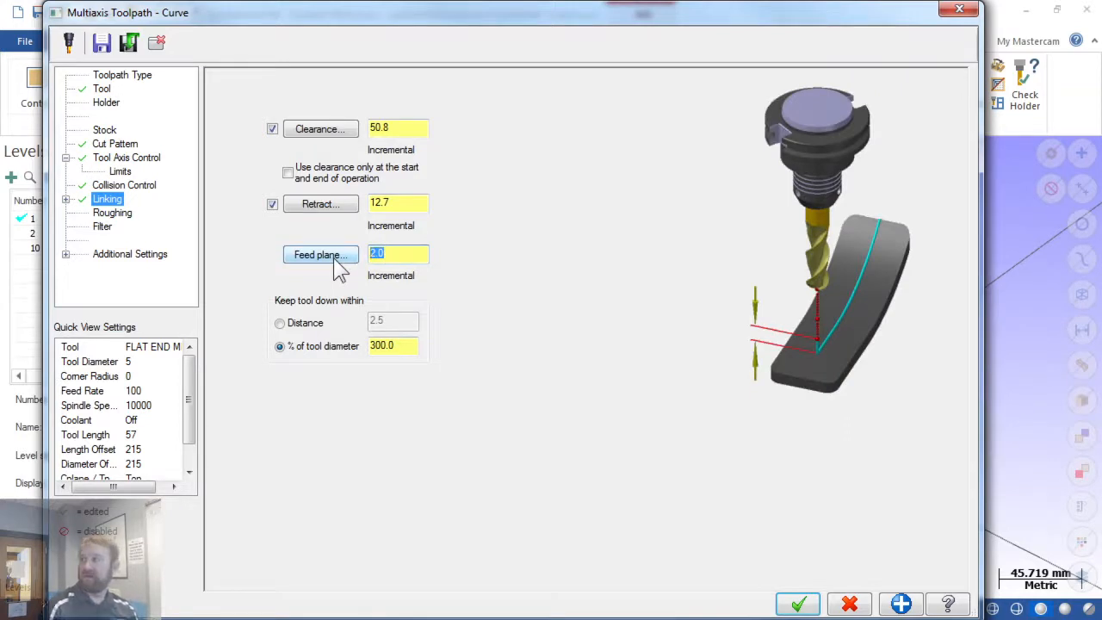
text(.)
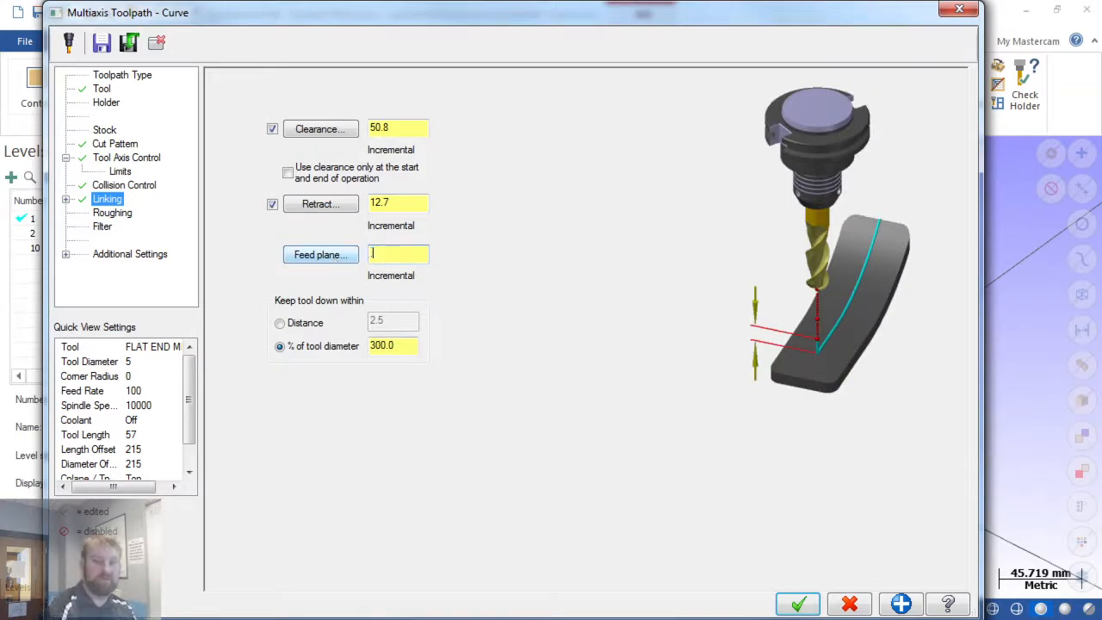
text(1*25.4)
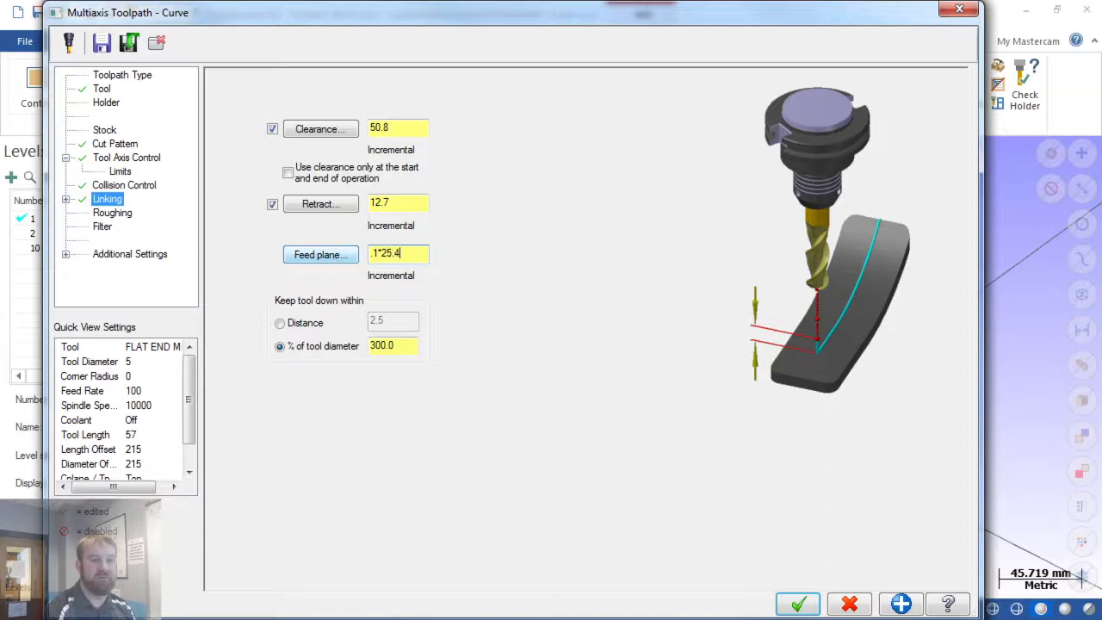
key(Return)
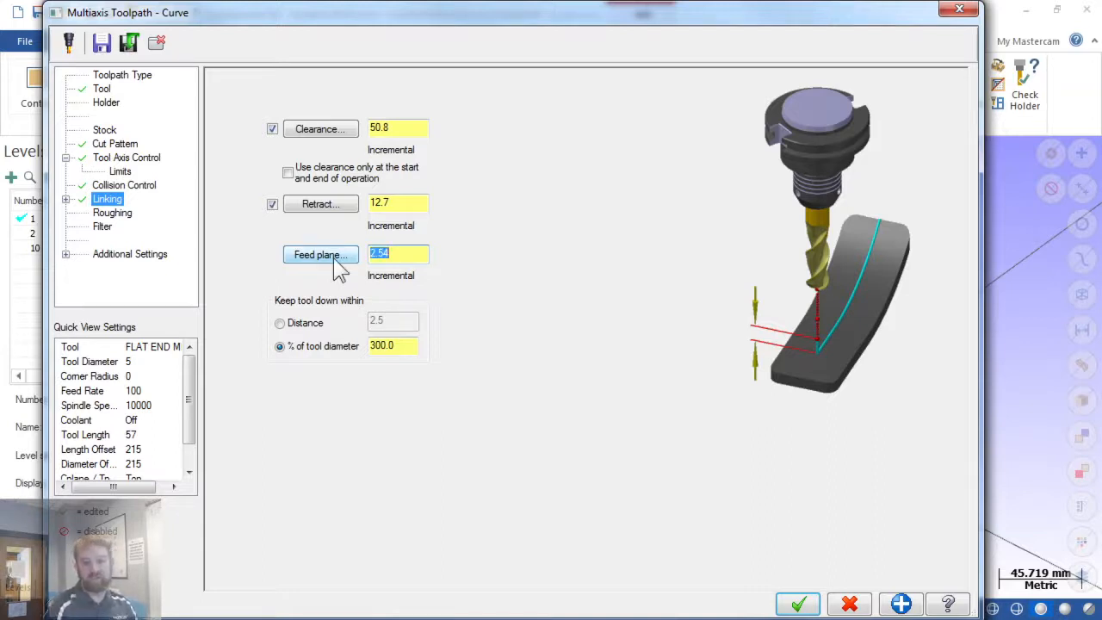
key(Right)
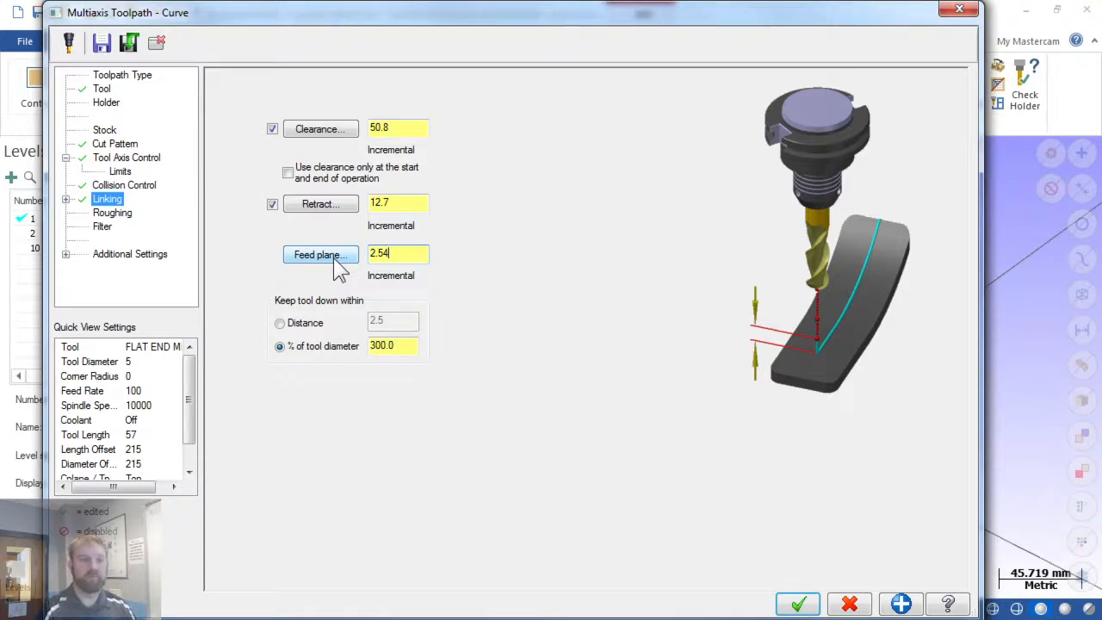
- Enable an always-used entry curve with 10% length and 10% thickness, and copy its settings to the exit curve
click(67, 201)
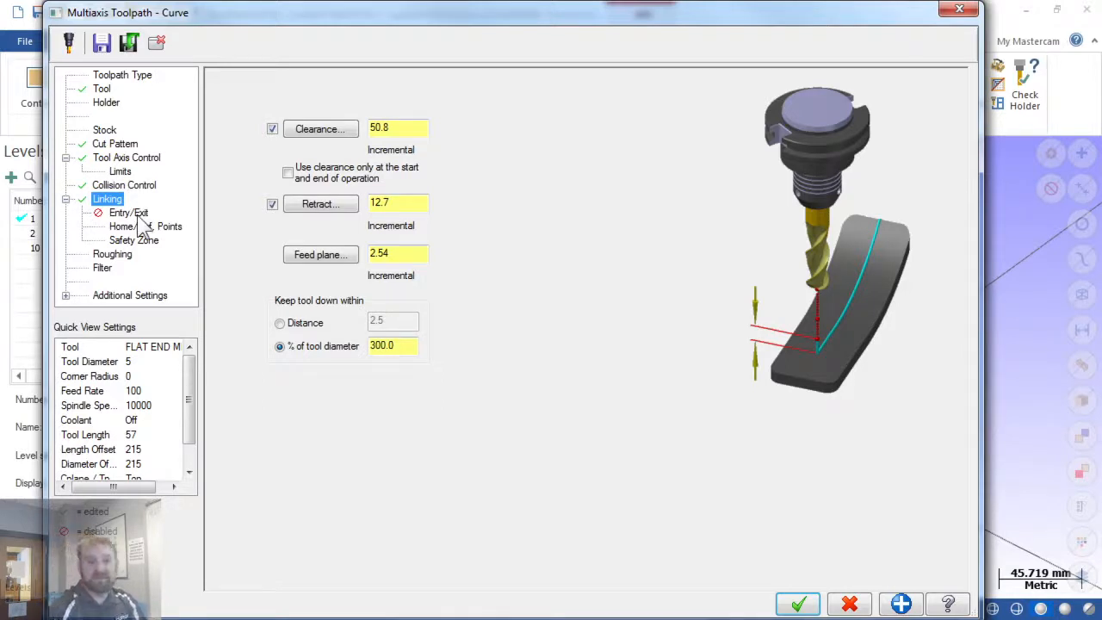
click(136, 213)
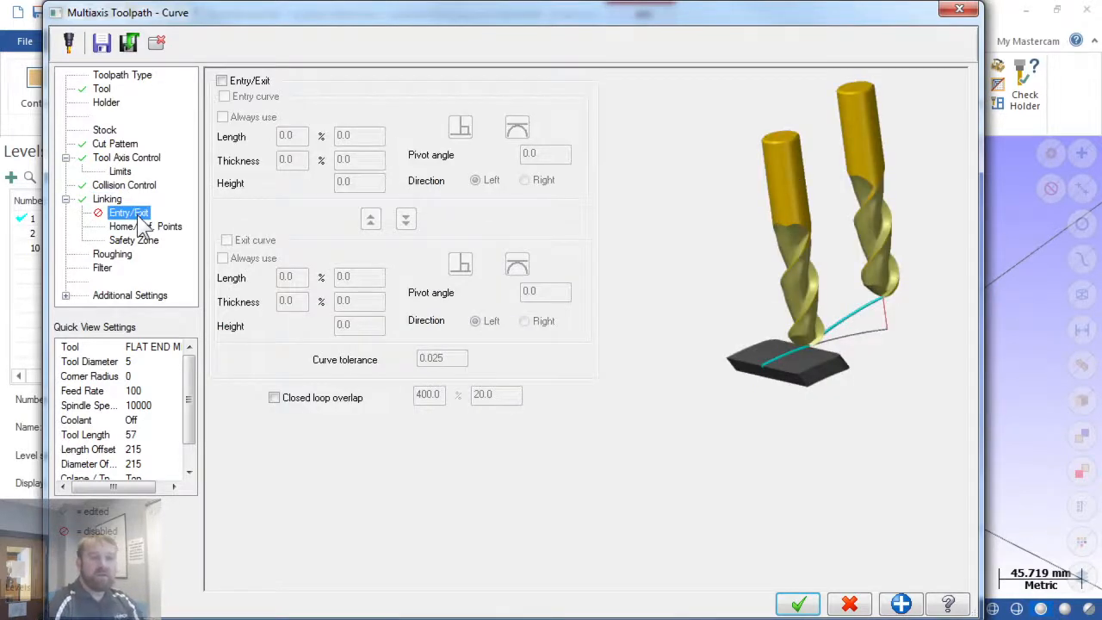
click(221, 80)
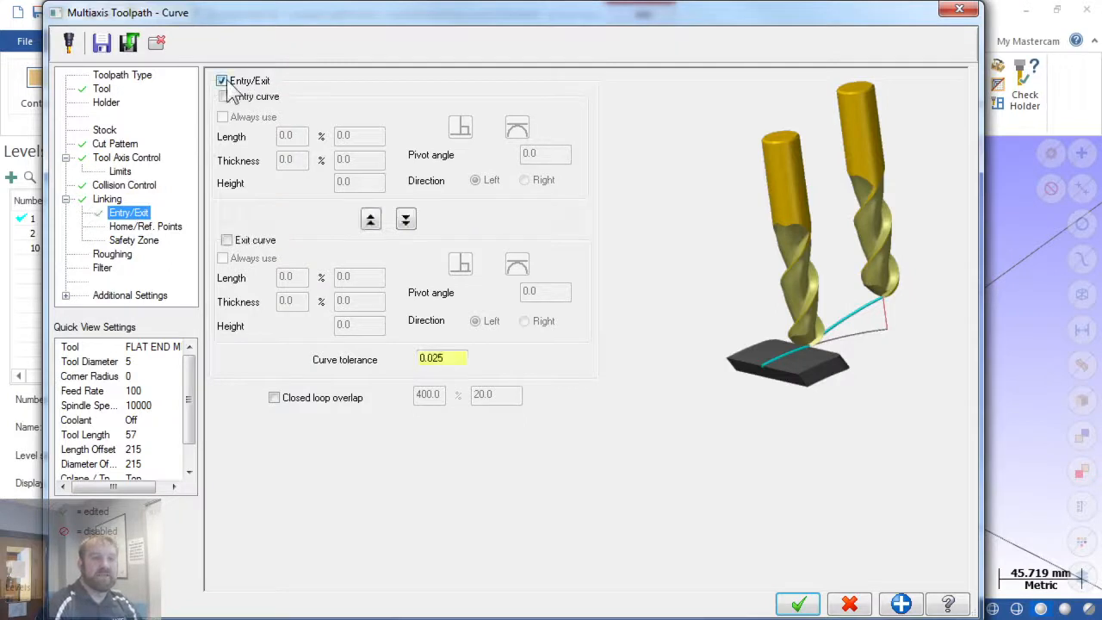
click(224, 97)
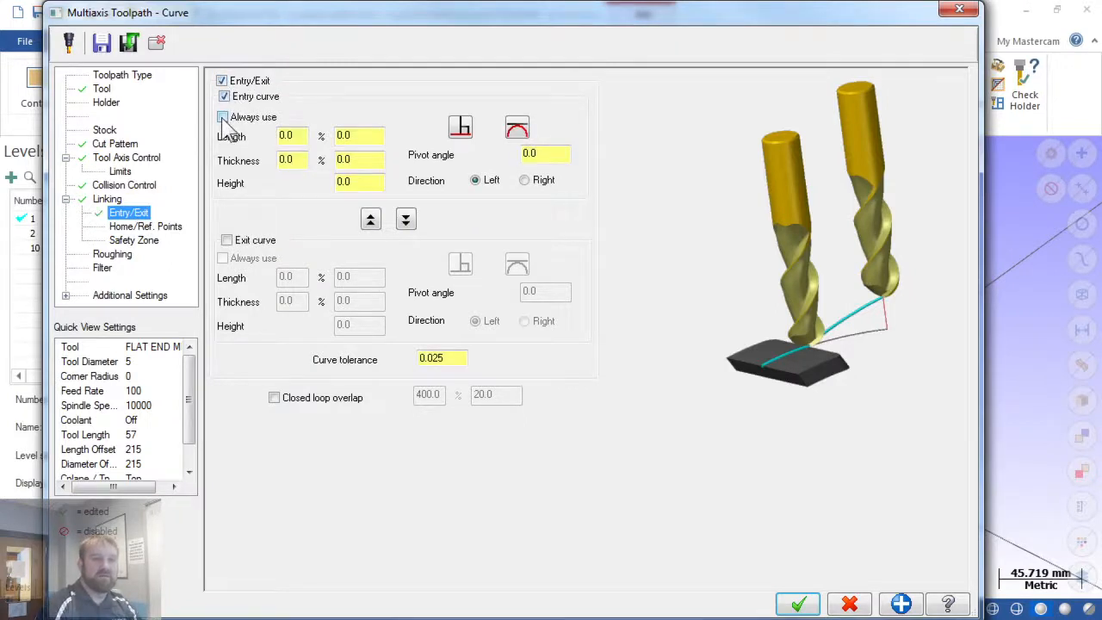
click(223, 117)
click(270, 134)
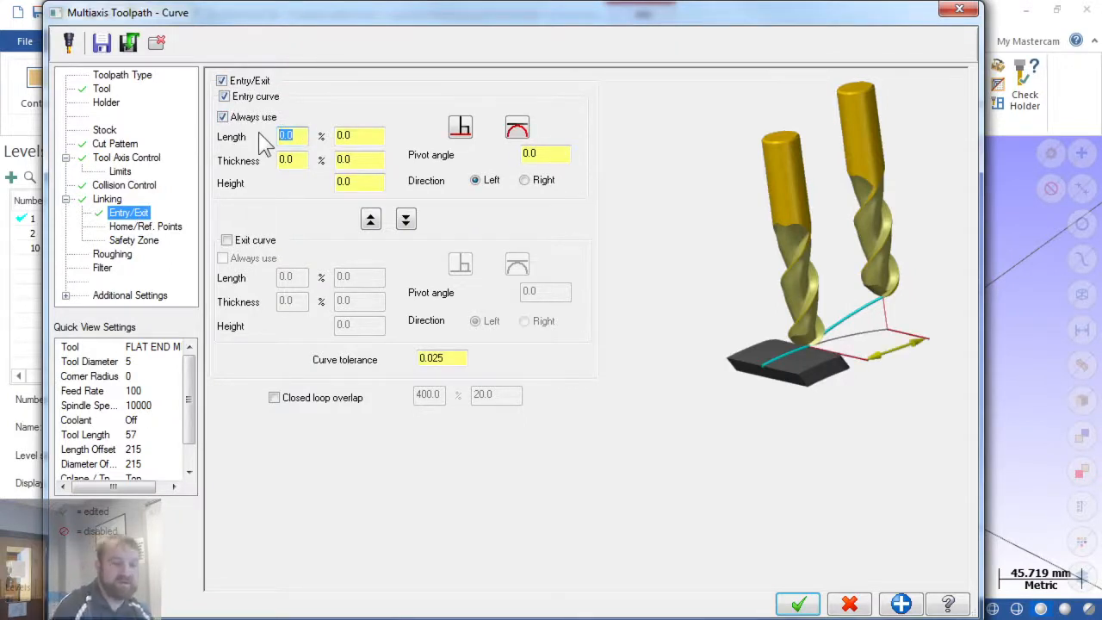
text(10)
key(Tab)
key(Tab)
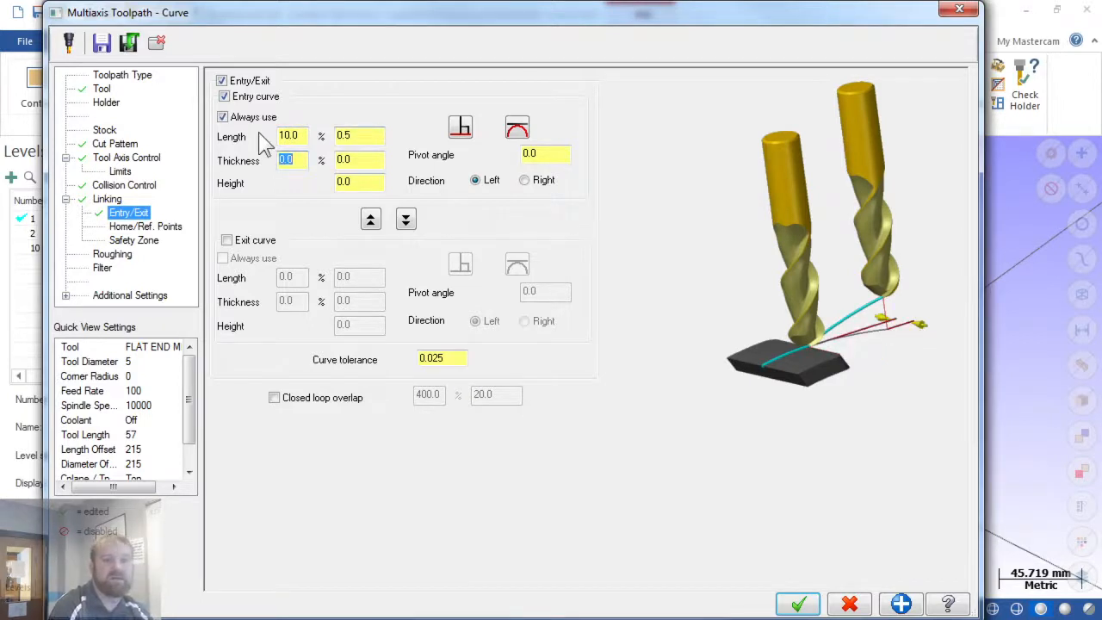
text(10)
key(Tab)
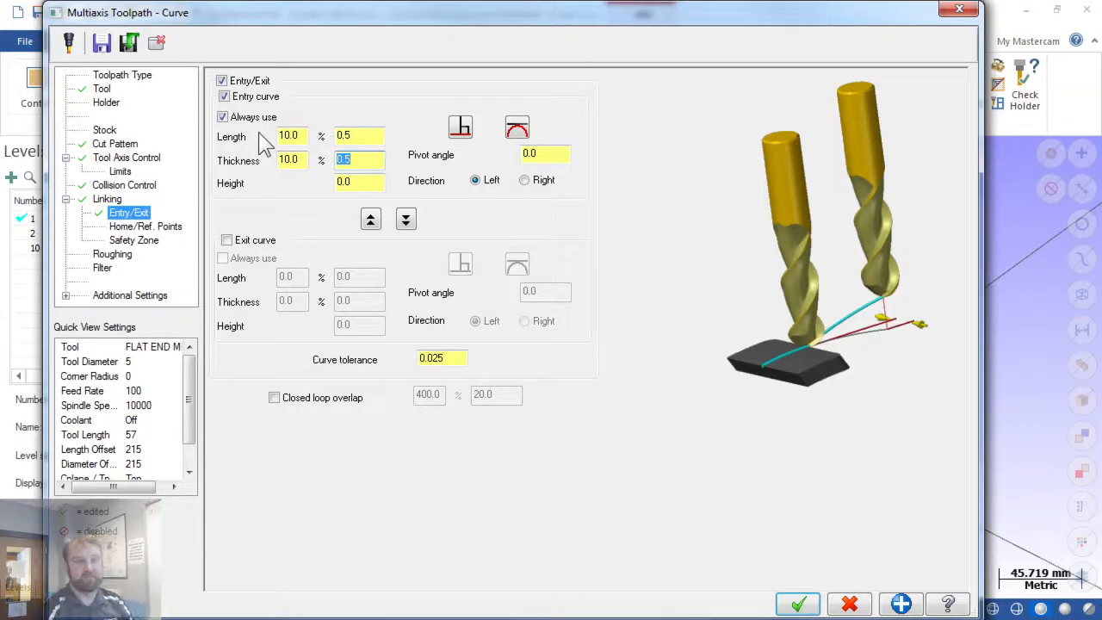
click(410, 220)
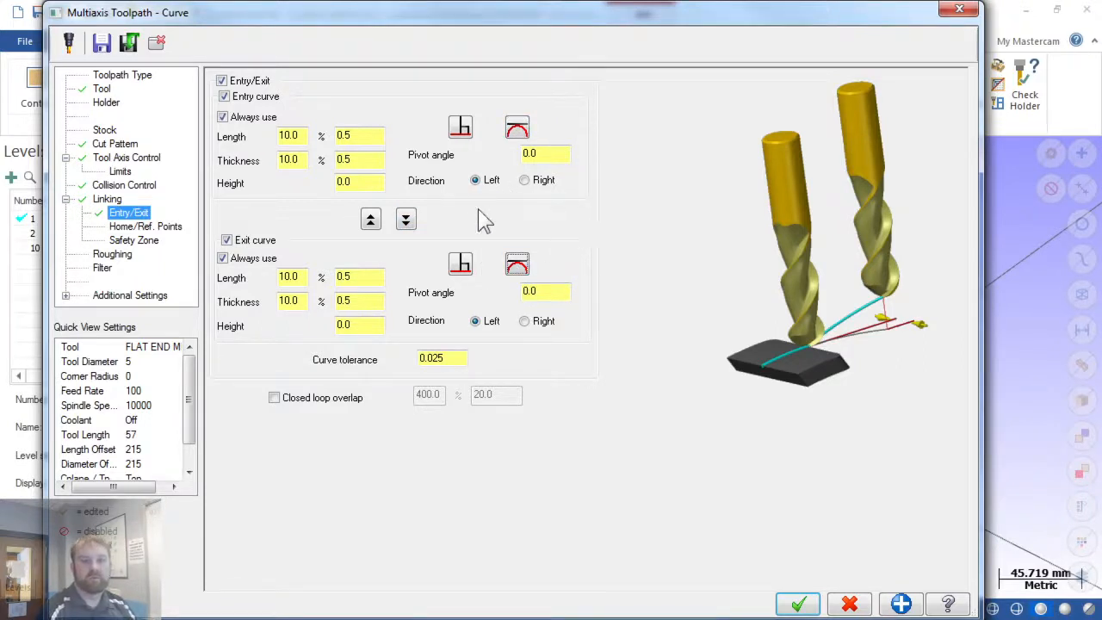
click(542, 152)
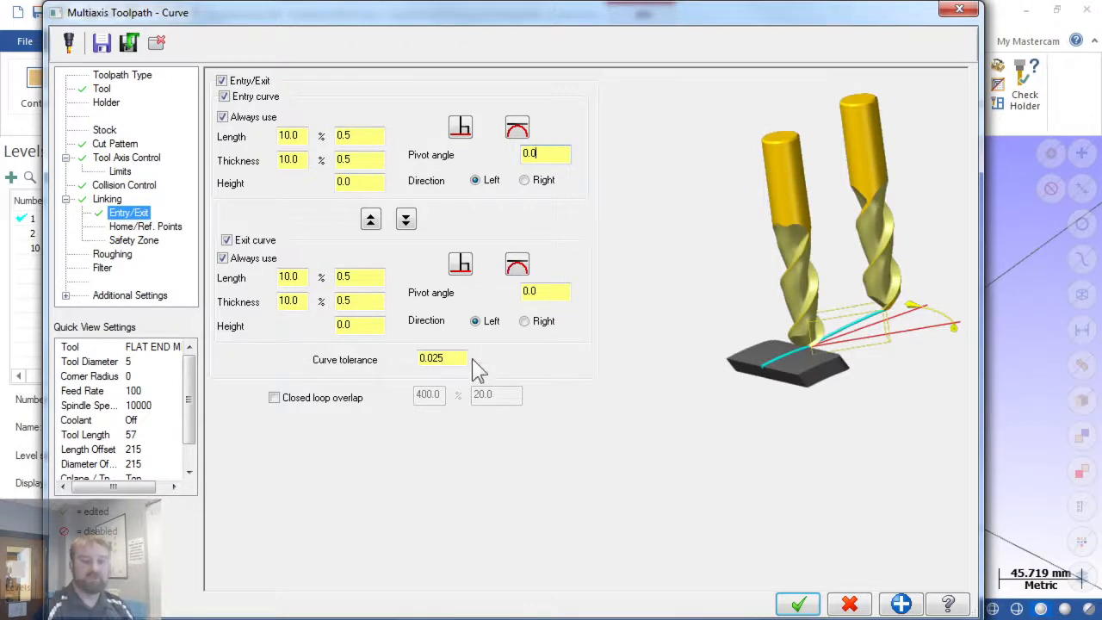
- Review the roughing, planes, collision control and tool axis control settings, keeping Surface as the tool axis control
click(111, 254)
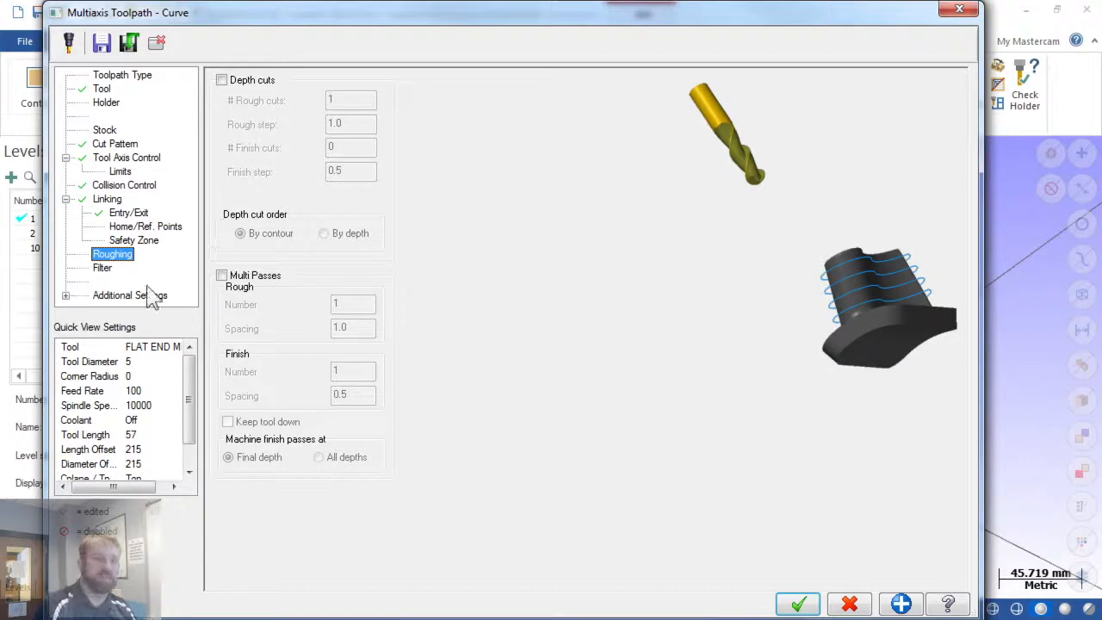
click(65, 295)
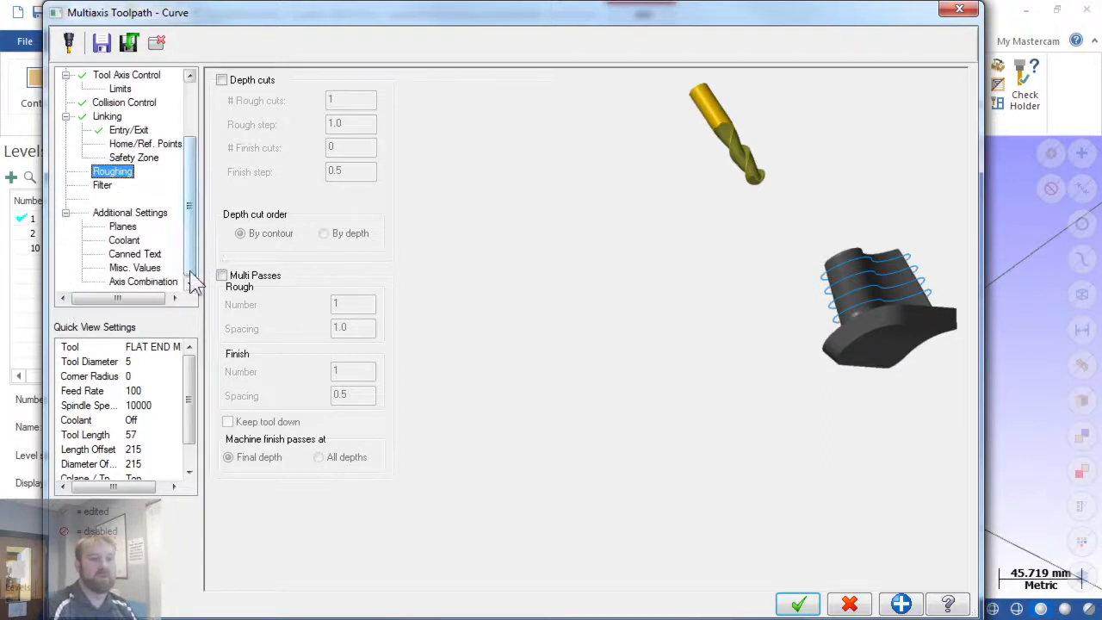
click(123, 226)
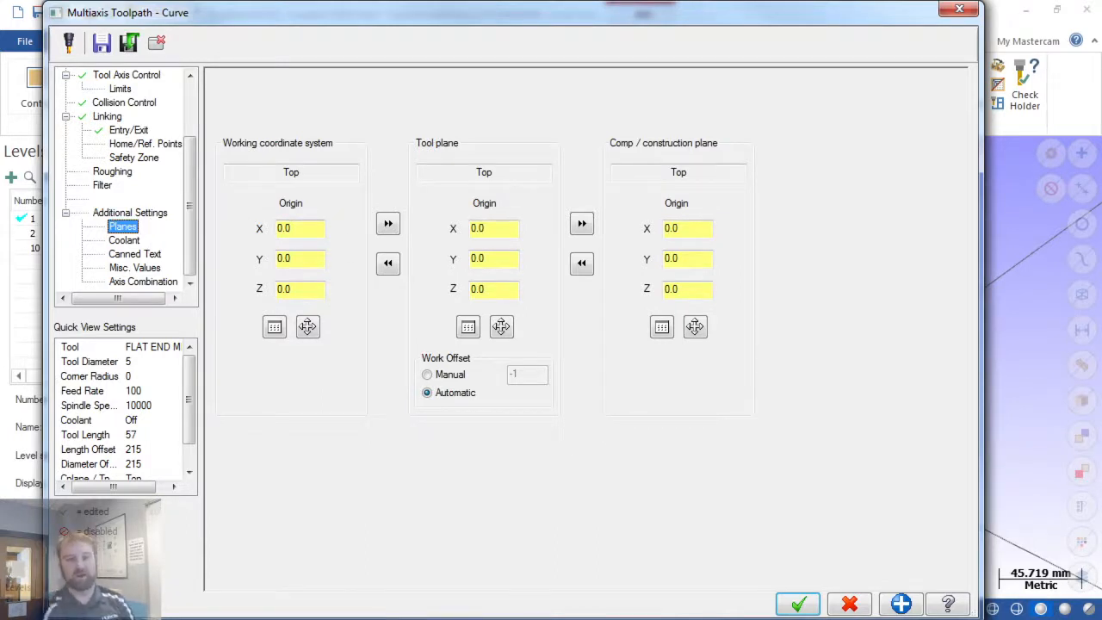
click(119, 105)
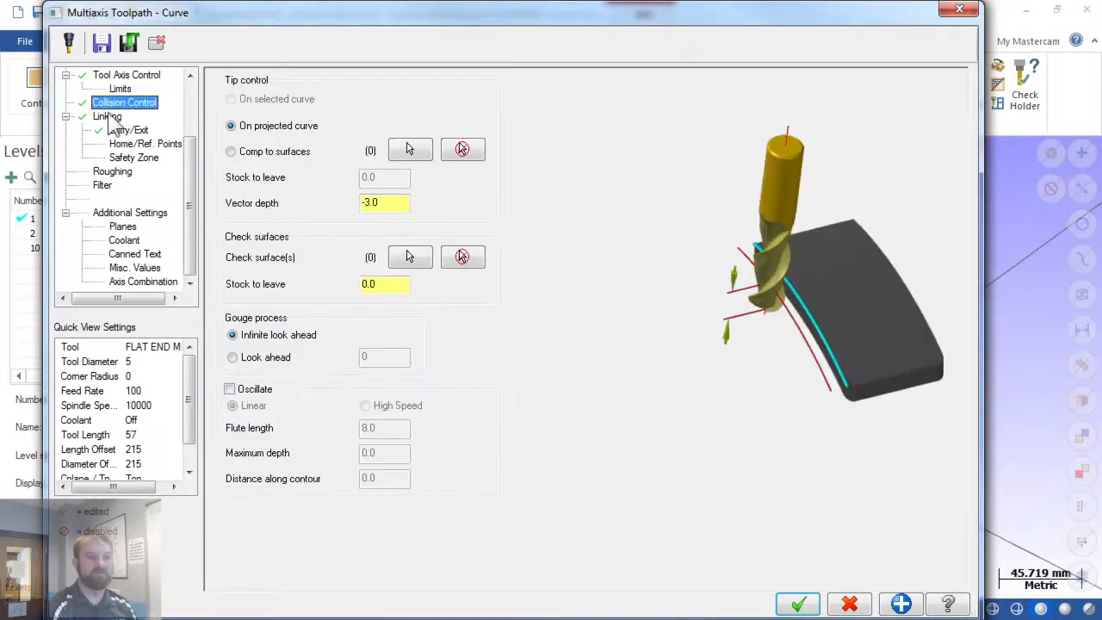
scroll(111, 125, up, 2)
click(114, 170)
click(110, 158)
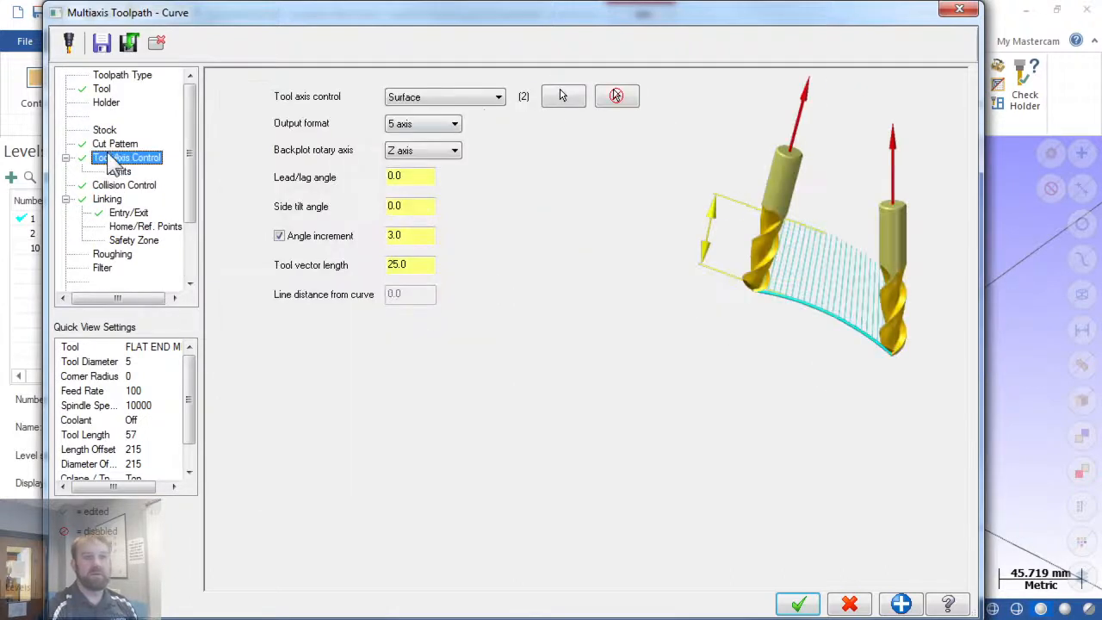
click(497, 96)
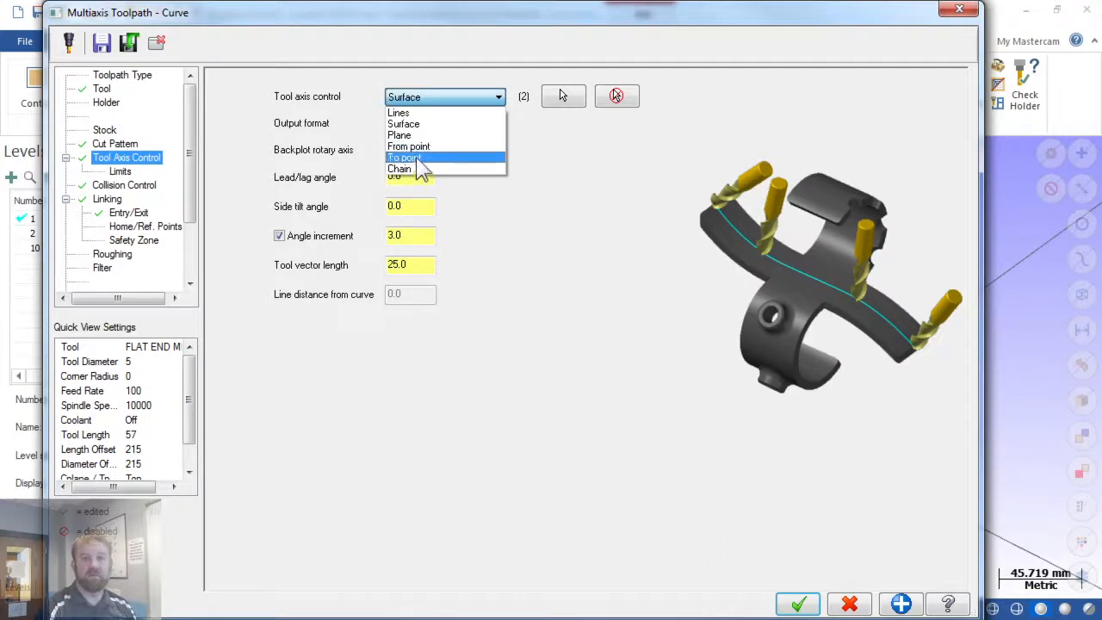
click(418, 125)
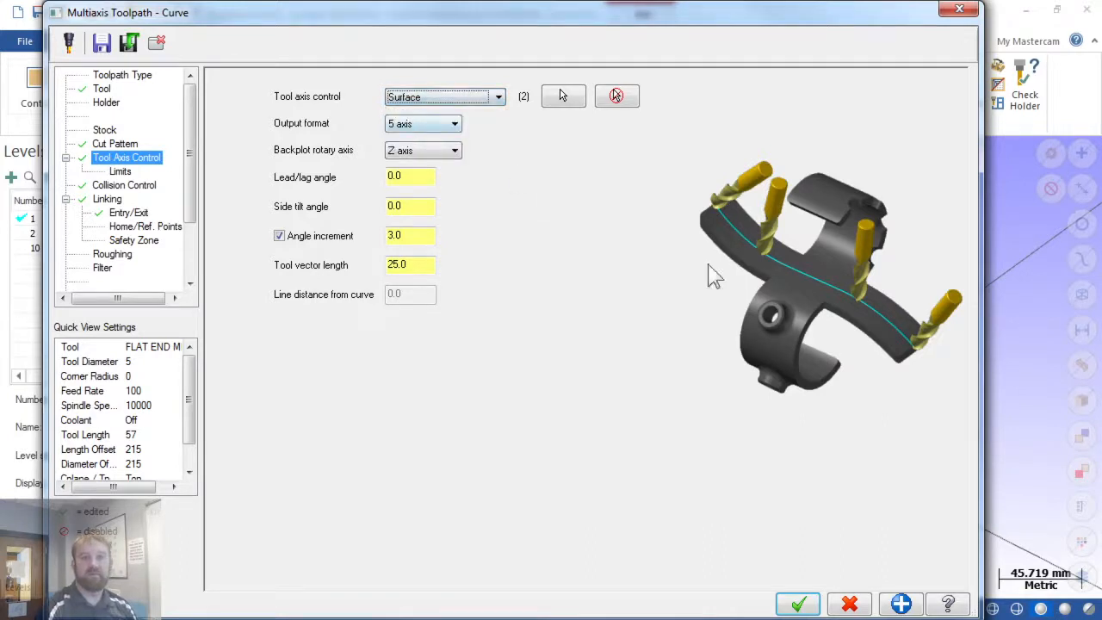
- Accept the Curve toolpath parameters to generate the toolpath and show the model in wireframe to examine the cuts inside the vent holes
click(796, 605)
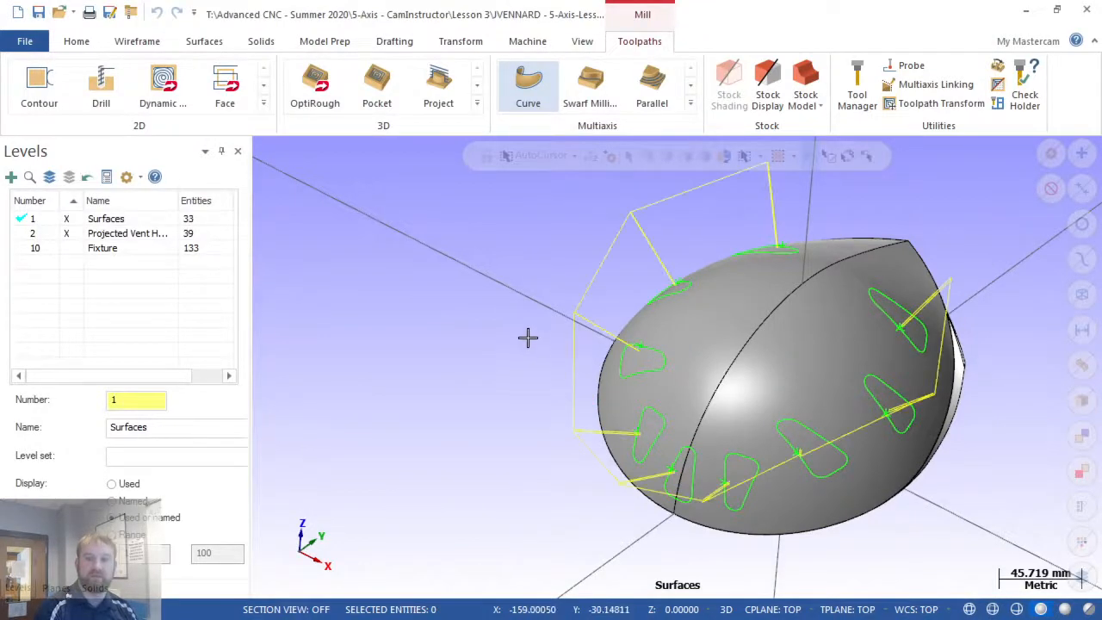
key(alt+s)
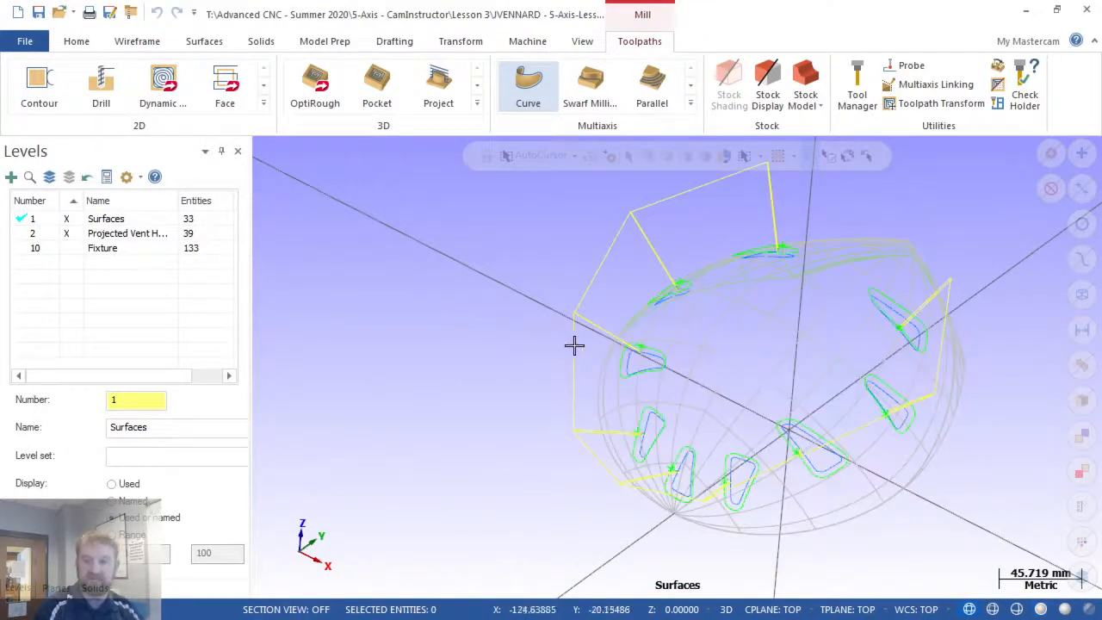
scroll(669, 423, up, 3)
middle_drag(640, 419, 632, 382)
scroll(514, 391, down, 3)
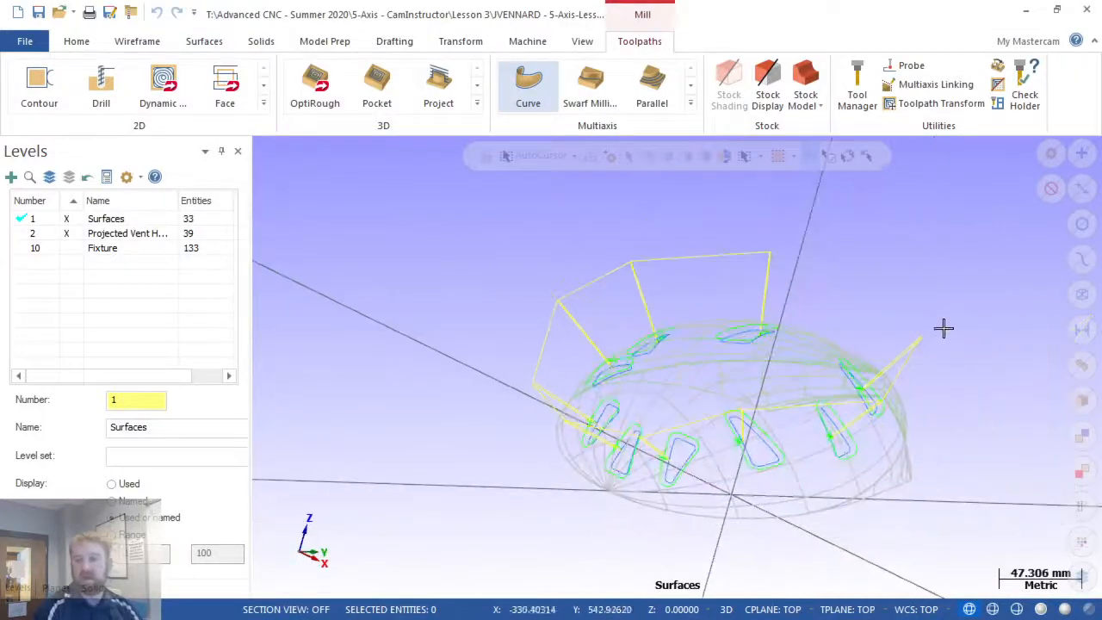
scroll(877, 359, up, 2)
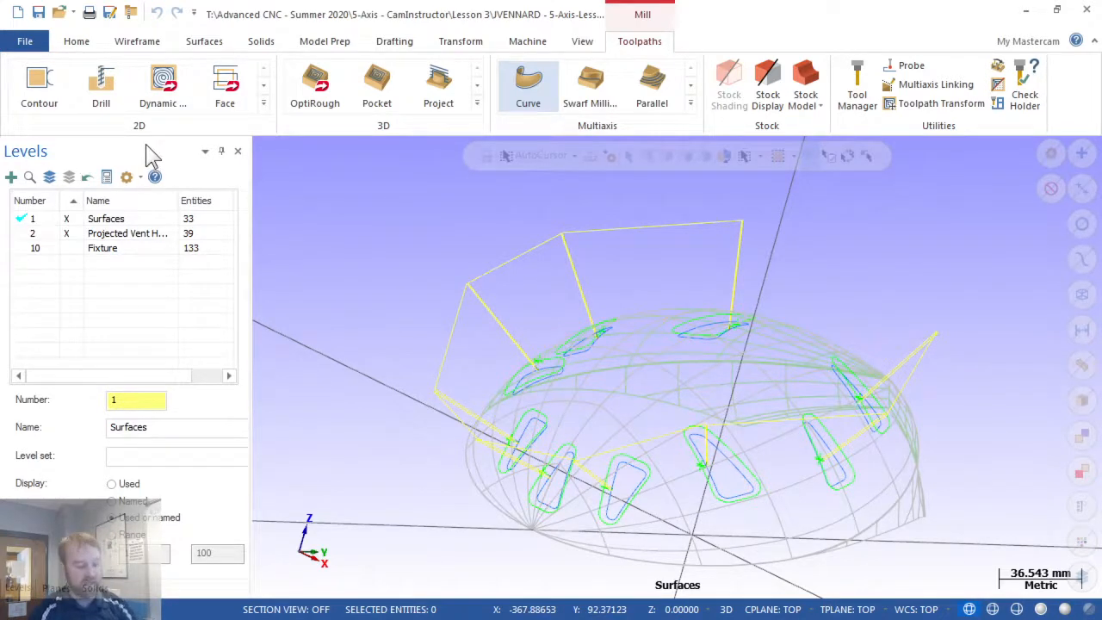
- Backplot the Curve 5 Axis operation at a reduced playback speed to check the tool motion between the vent holes
key(alt+o)
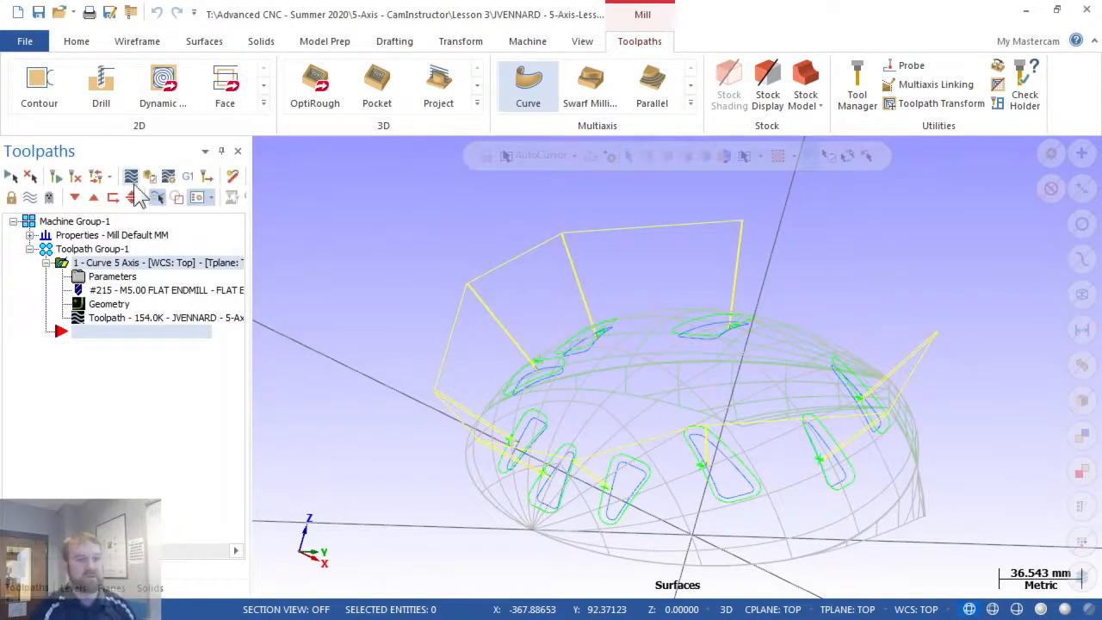
click(133, 178)
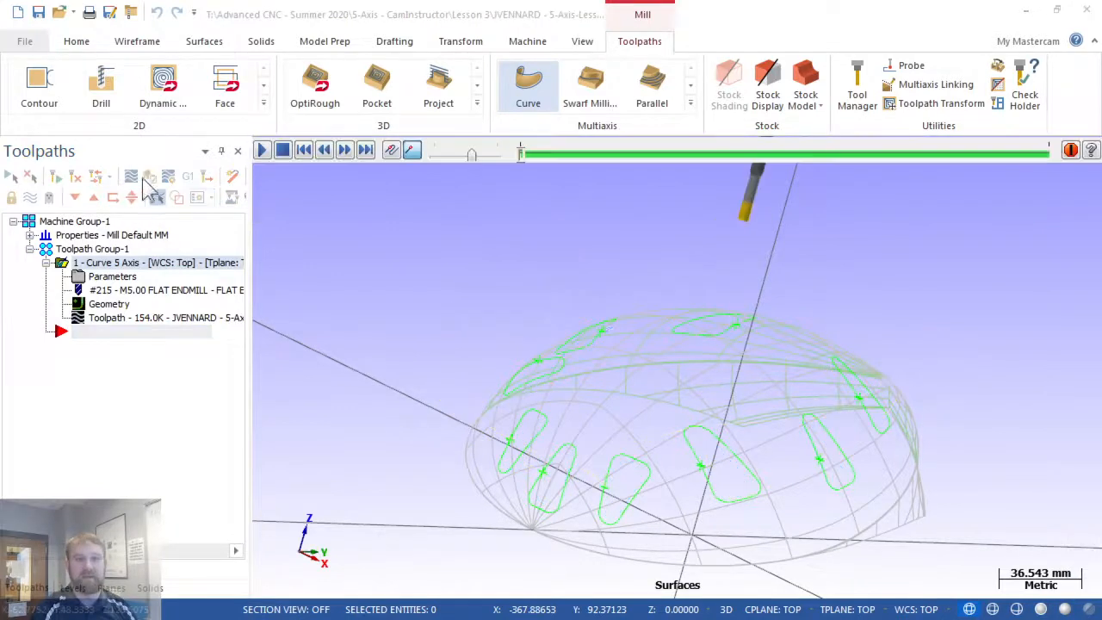
click(265, 153)
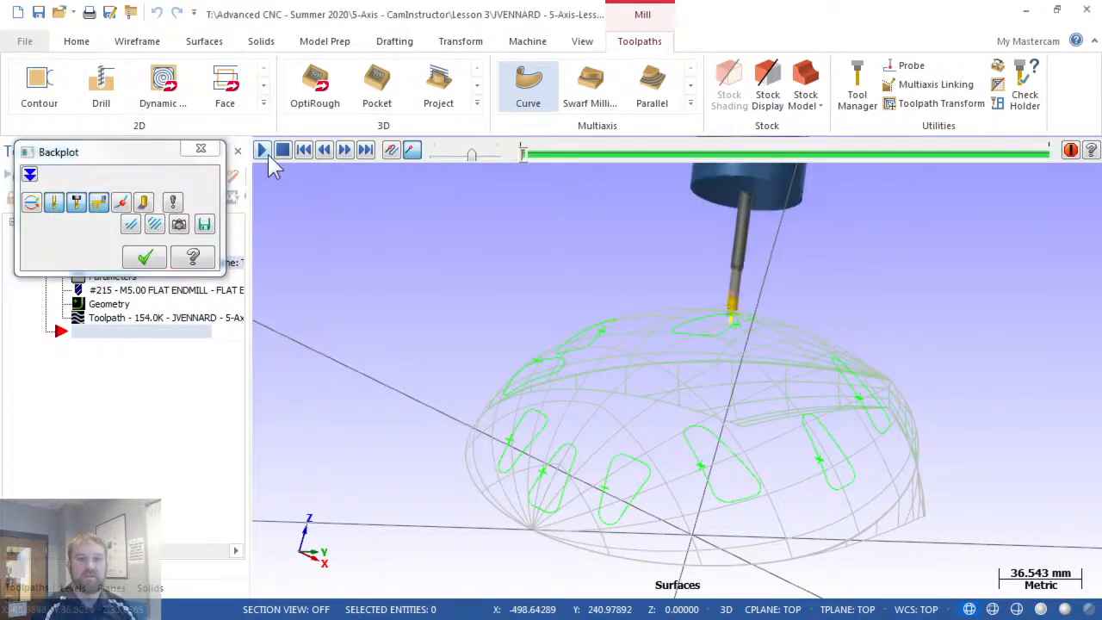
drag(472, 155, 444, 164)
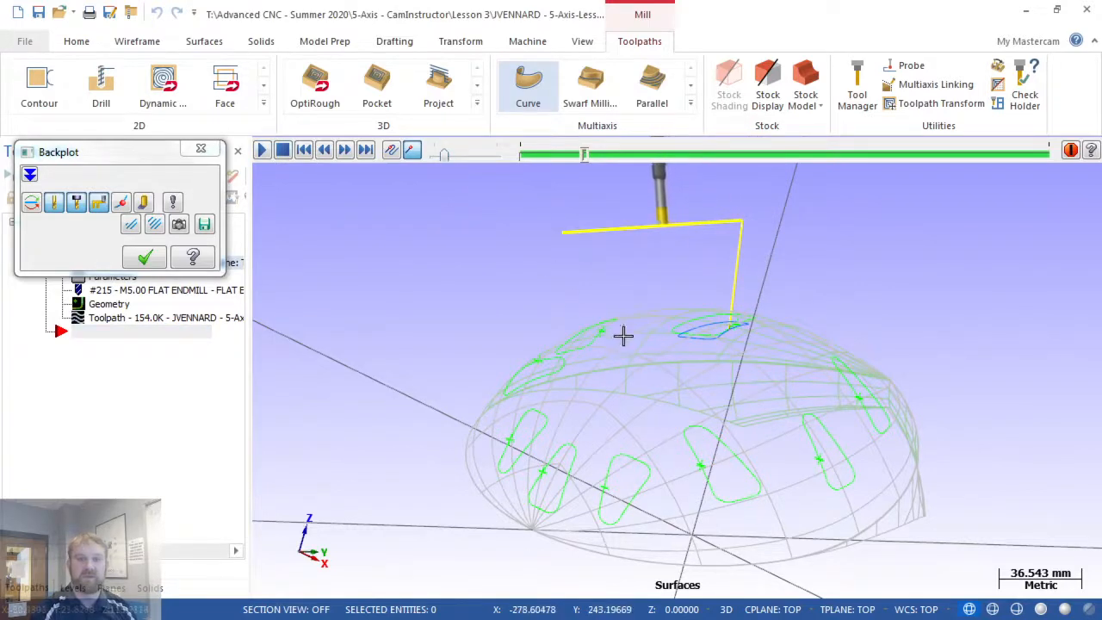
scroll(623, 335, down, 2)
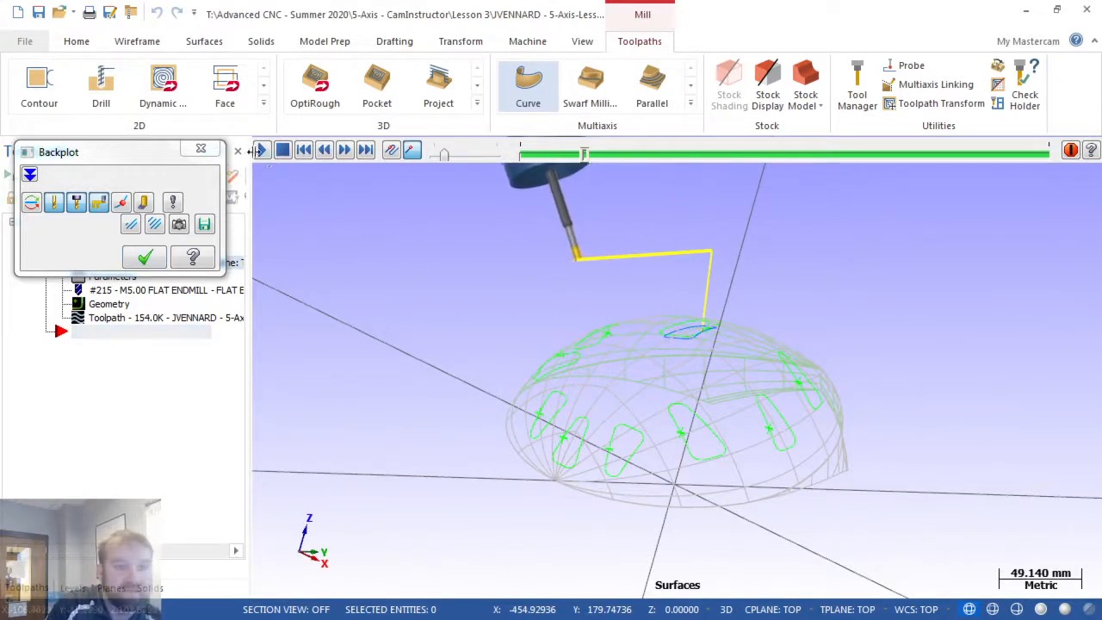
- Switch the backplot from Simulate Axis Substitution to Simulate Rotary Axis and replay the toolpath faster on the shaded model
click(179, 224)
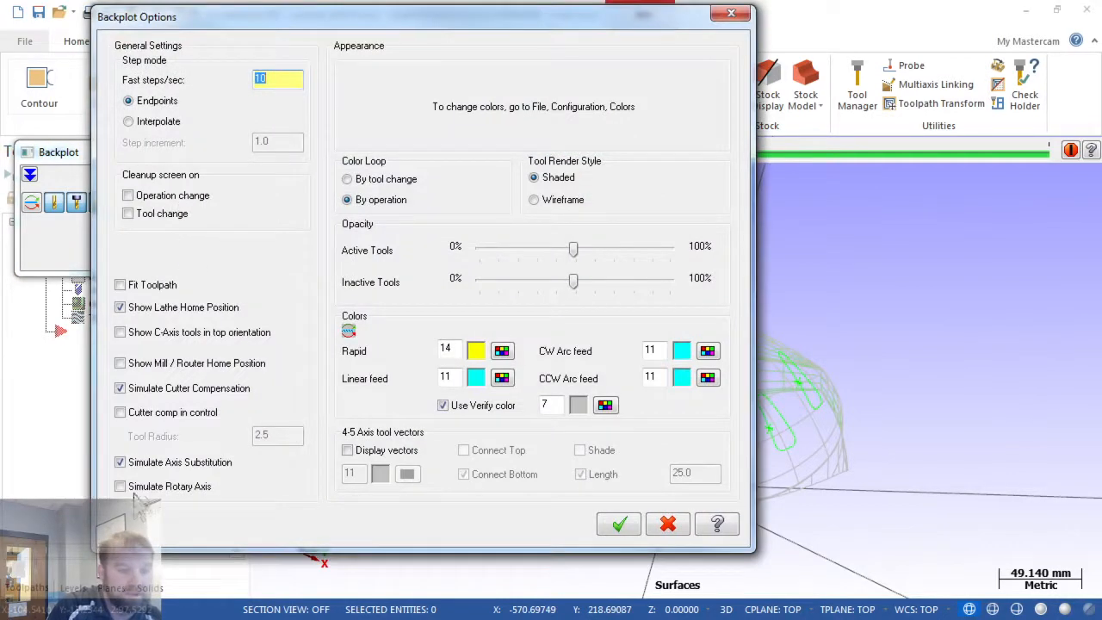
click(618, 525)
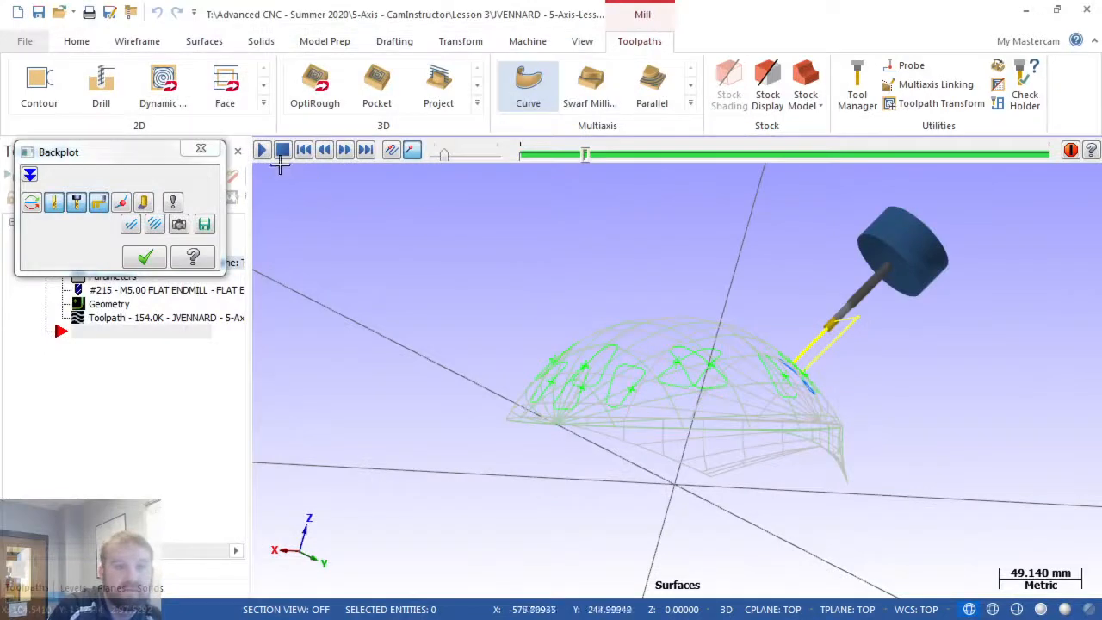
click(262, 150)
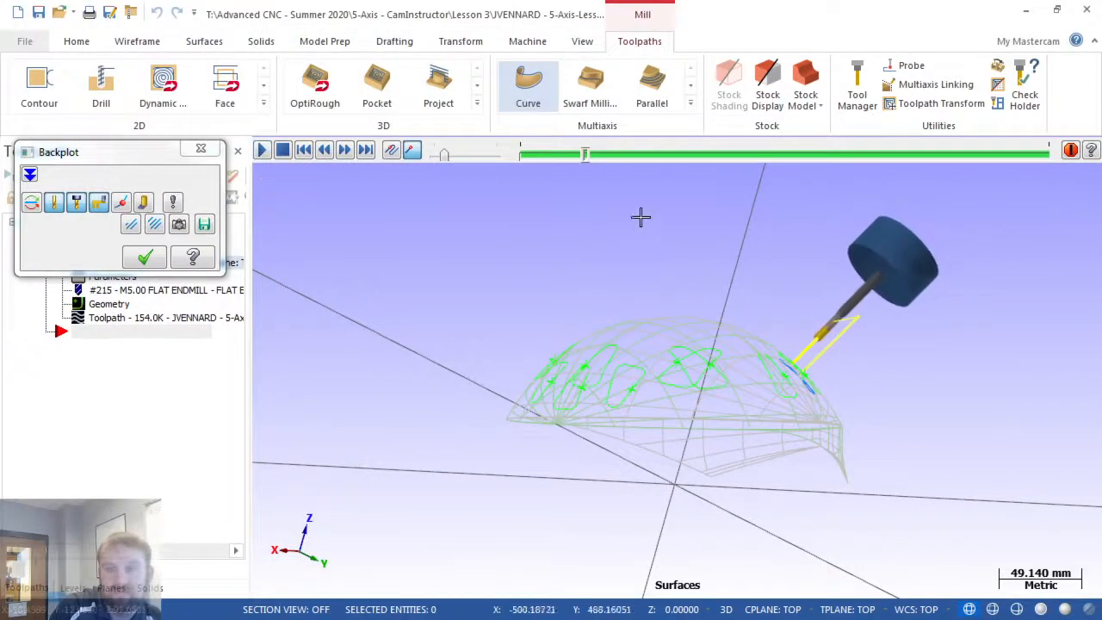
drag(445, 156, 458, 156)
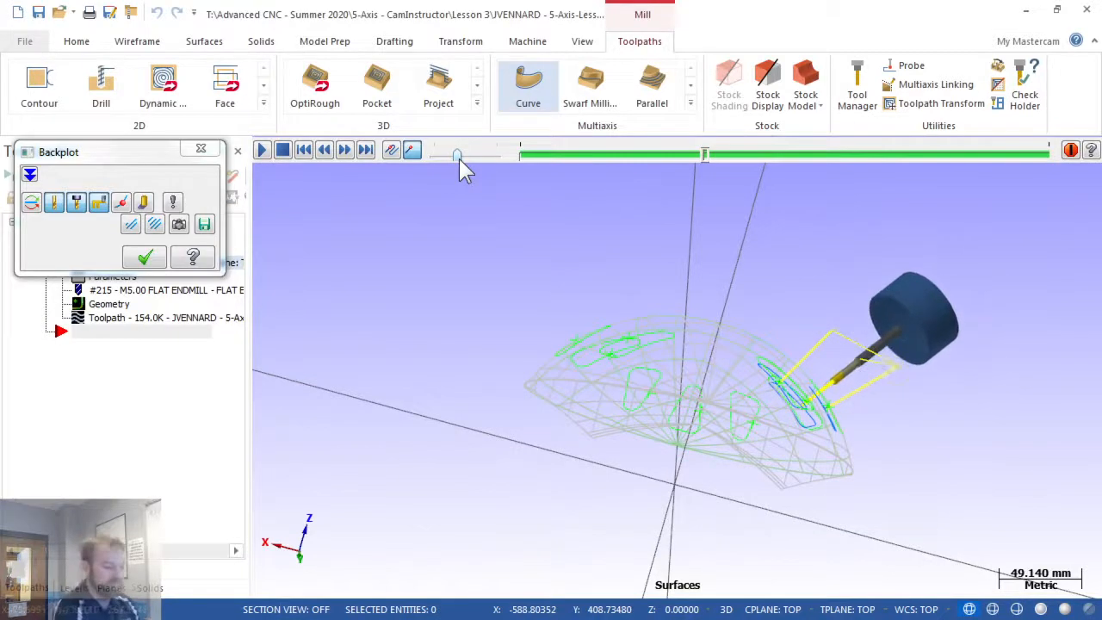
click(459, 158)
mouse_move(775, 288)
middle_down()
mouse_move(793, 395)
mouse_move(750, 423)
mouse_move(779, 384)
mouse_move(772, 379)
middle_up()
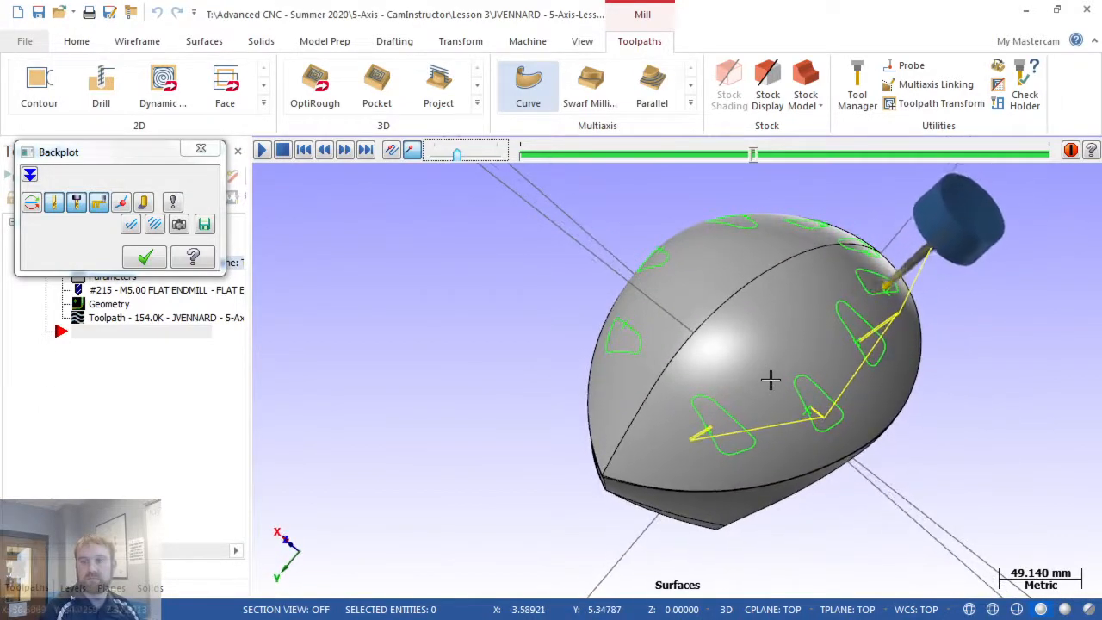
middle_drag(770, 380, 751, 390)
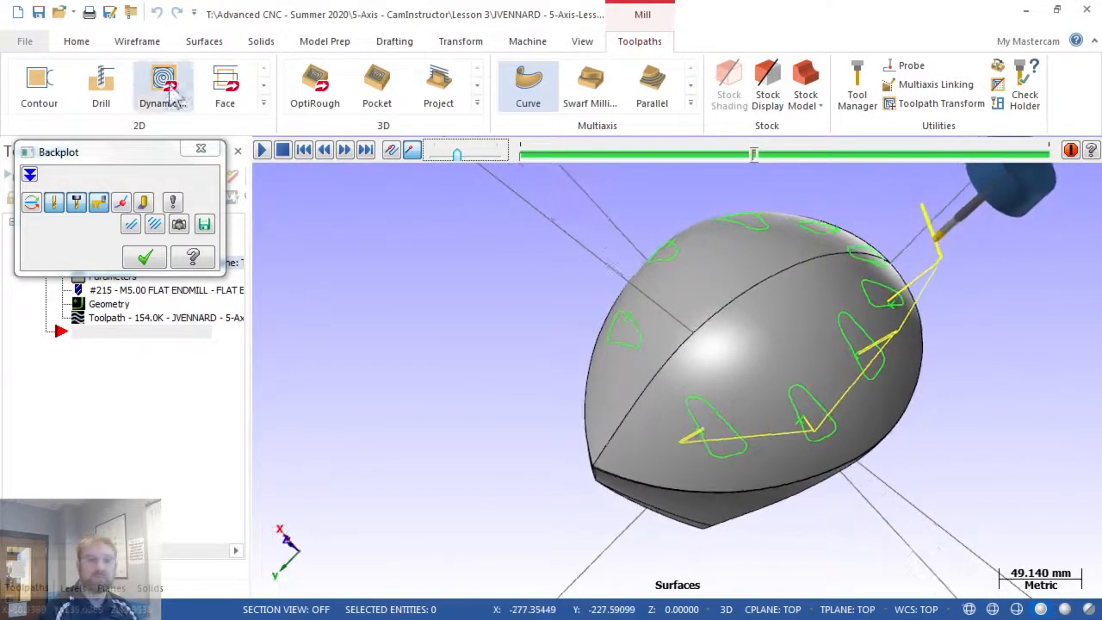
- Review the backplot options, keeping Simulate Rotary Axis enabled, and close the backplot
click(172, 201)
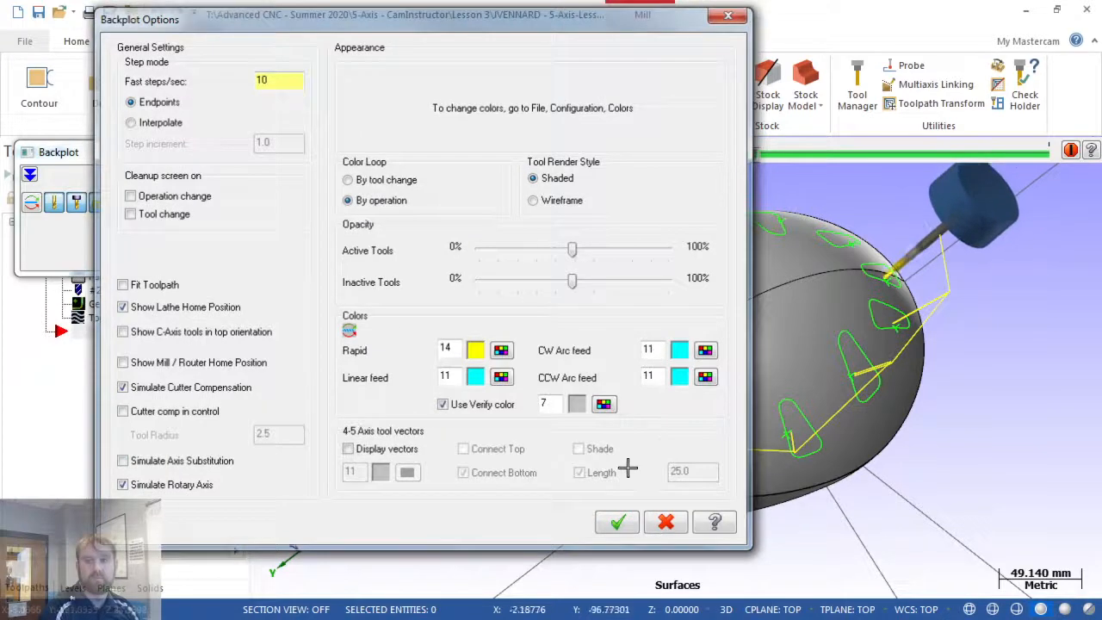
click(620, 526)
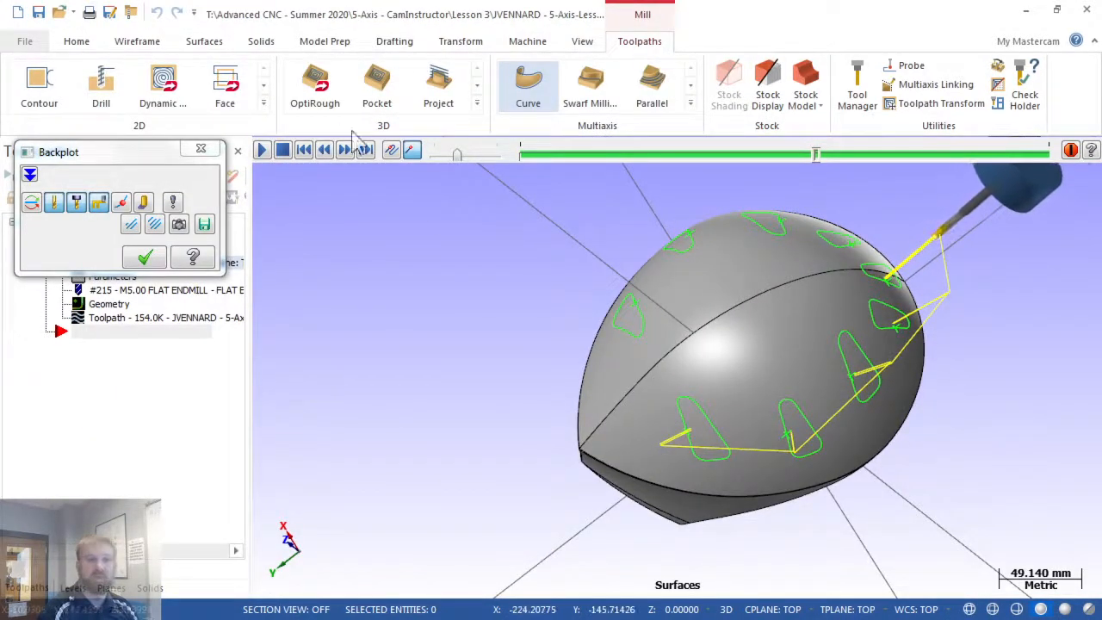
click(200, 150)
middle_drag(425, 285, 556, 330)
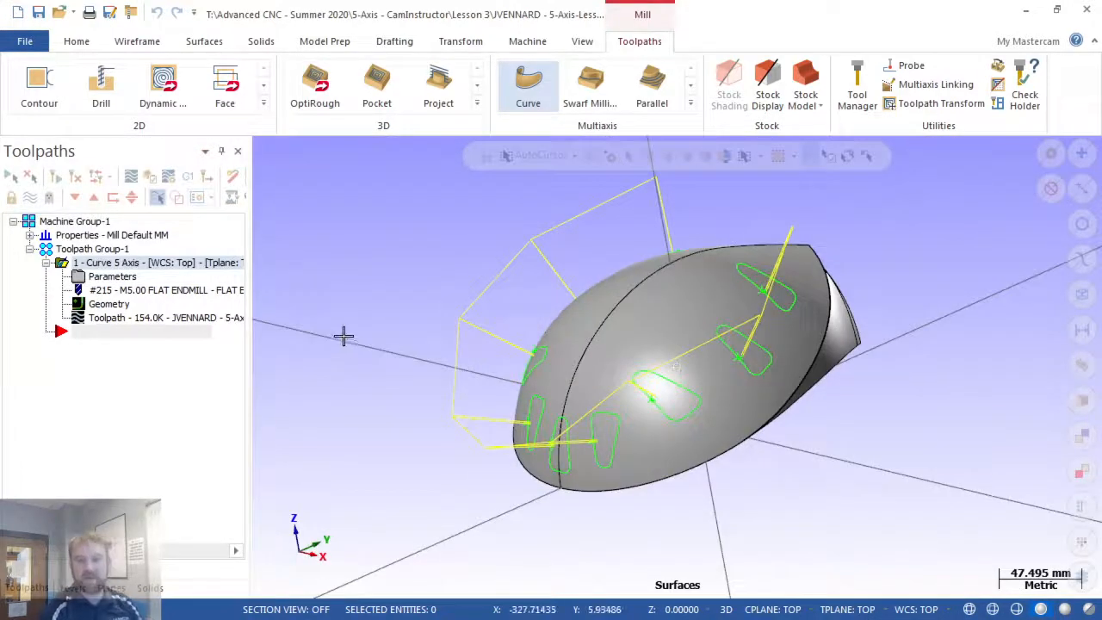
- Reverse the normals of both dome surfaces with Set Normals and examine the regenerated toolpath around the vent holes
key(alt+2)
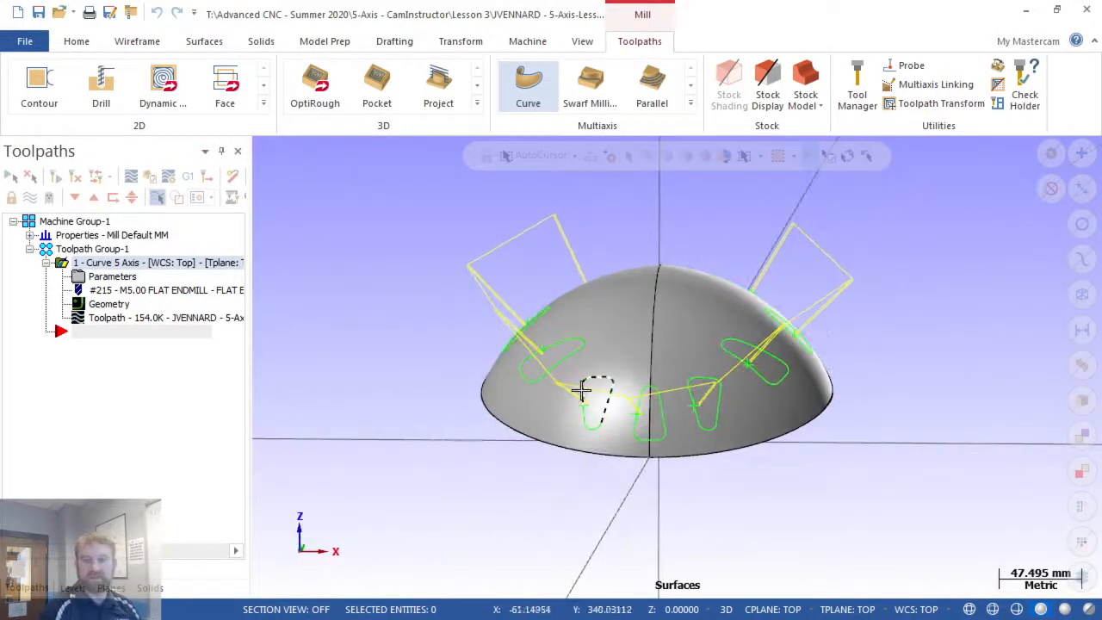
scroll(582, 386, up, 2)
click(624, 313)
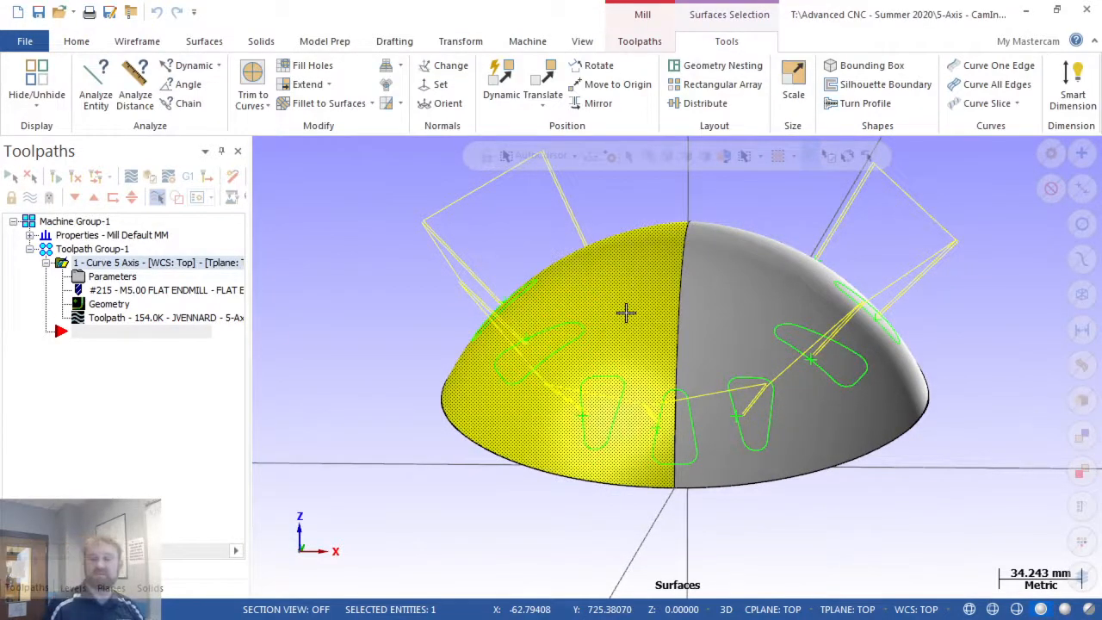
click(626, 312)
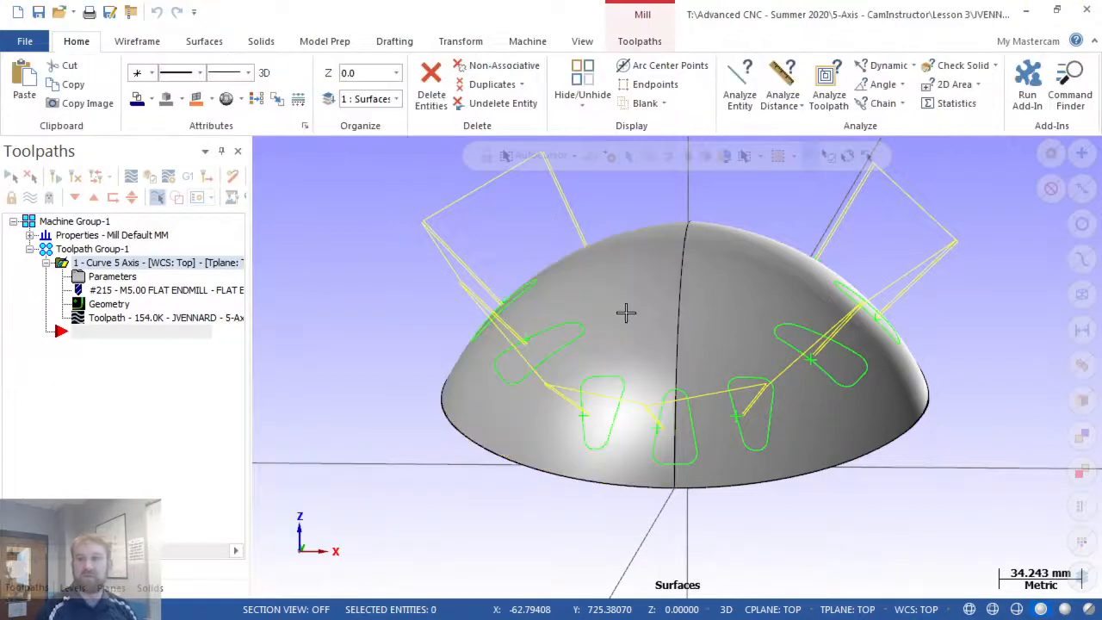
click(626, 312)
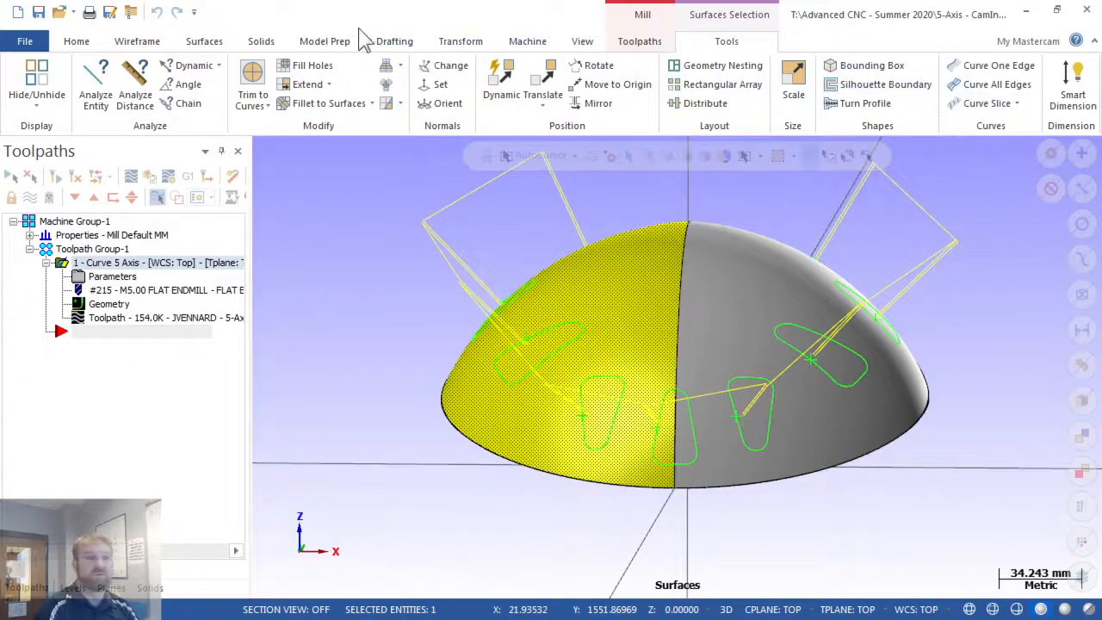
click(205, 43)
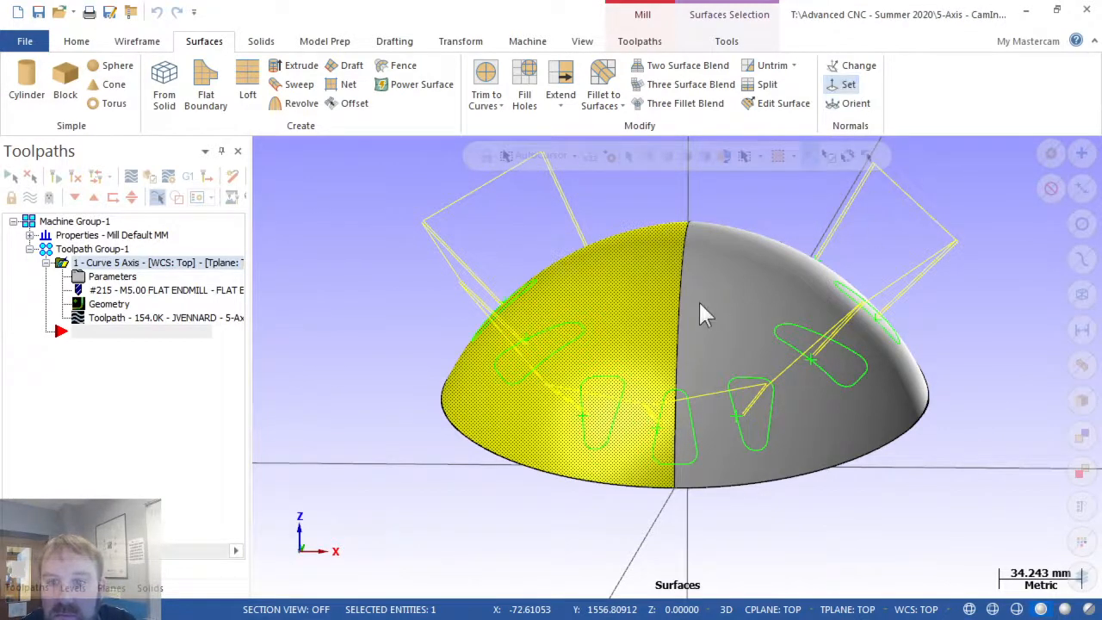
click(596, 315)
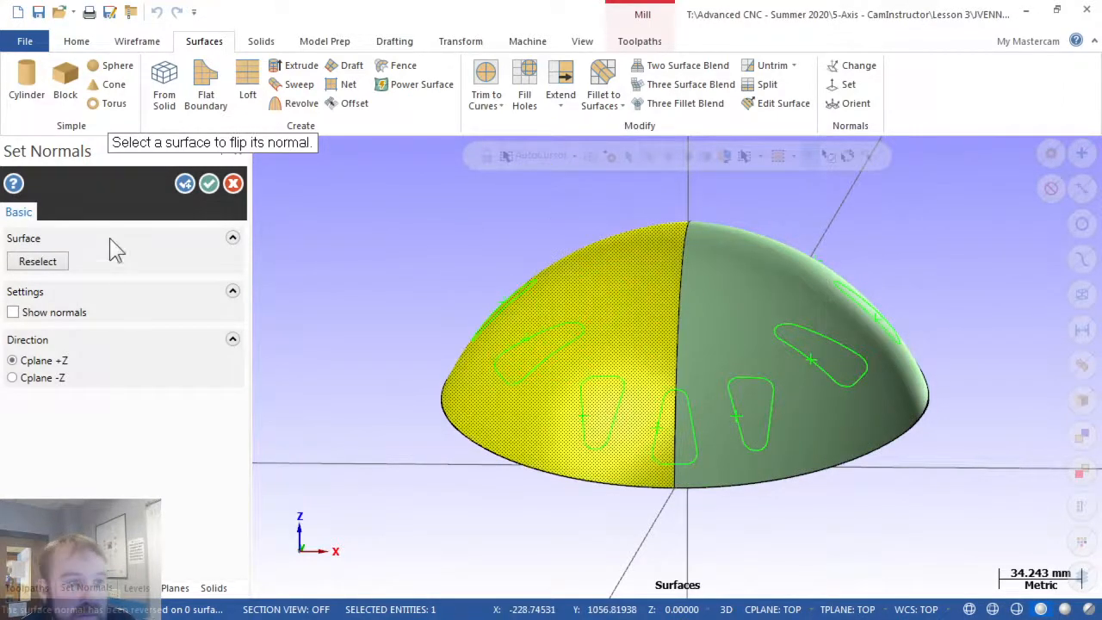
click(210, 183)
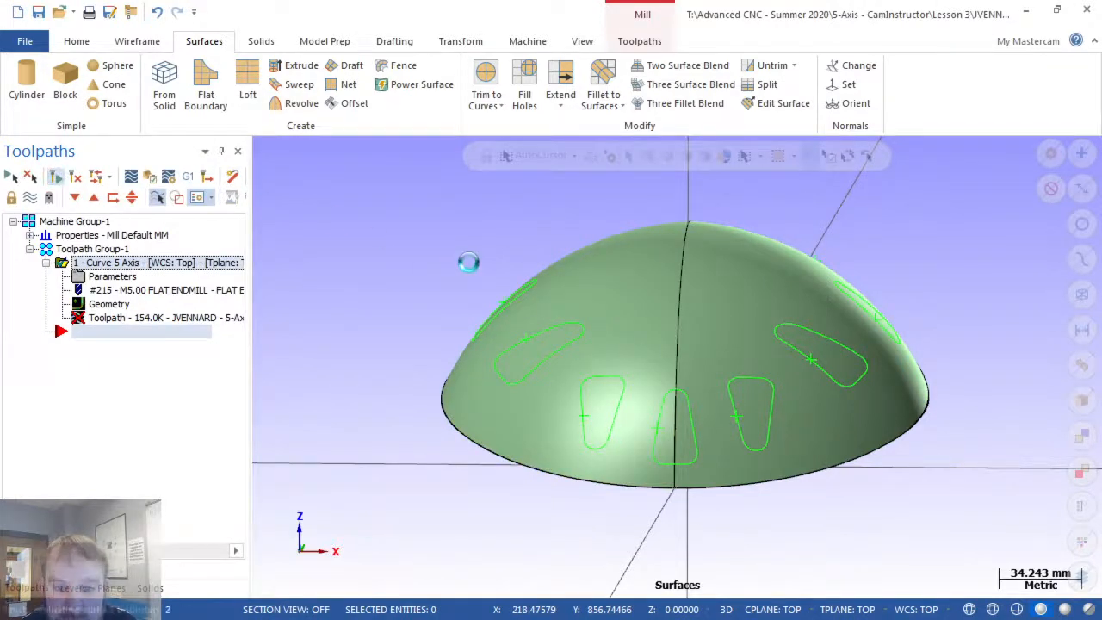
scroll(468, 261, down, 2)
middle_drag(582, 494, 488, 445)
scroll(553, 410, up, 2)
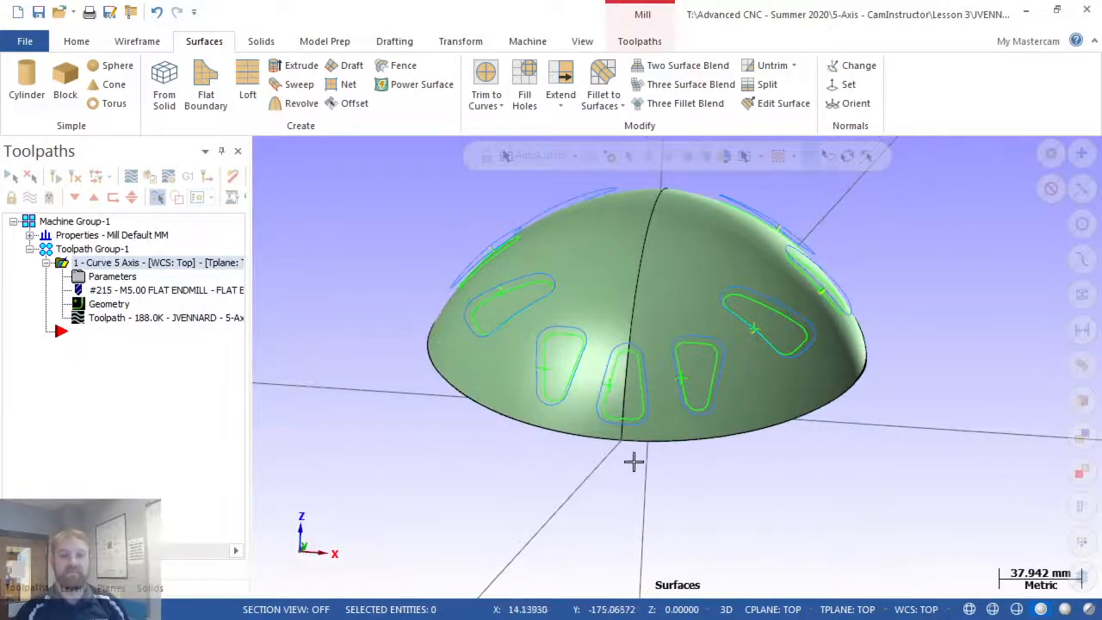
middle_drag(633, 462, 585, 467)
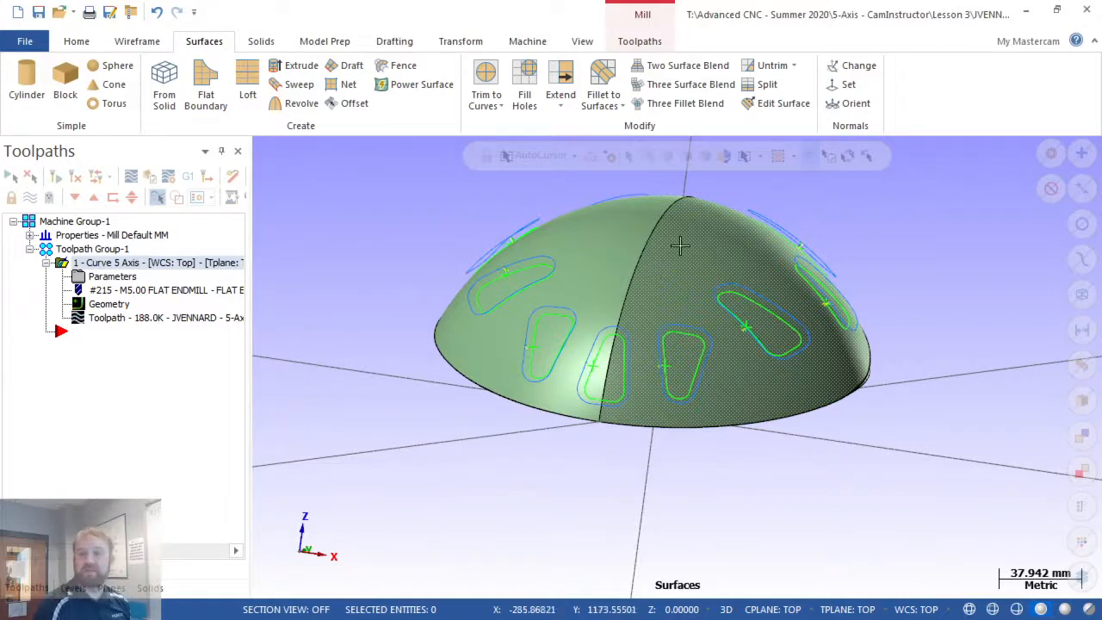
- Set the normals of both dome surfaces toward Cplane +Z so that the Curve toolpath regenerates
middle_drag(649, 272, 650, 294)
click(669, 216)
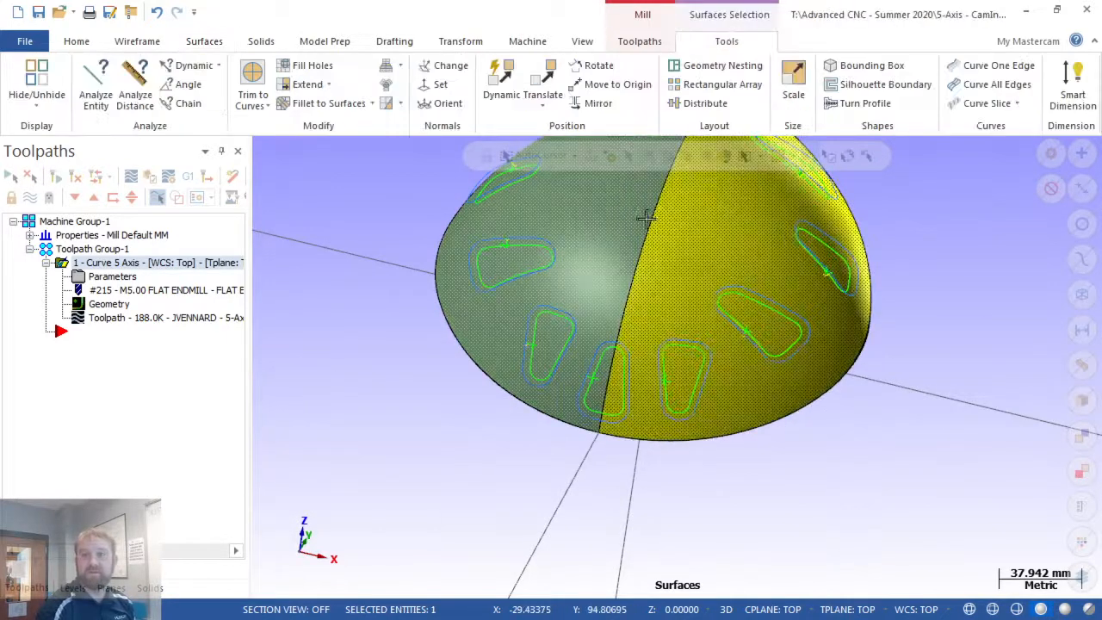
click(710, 215)
click(842, 86)
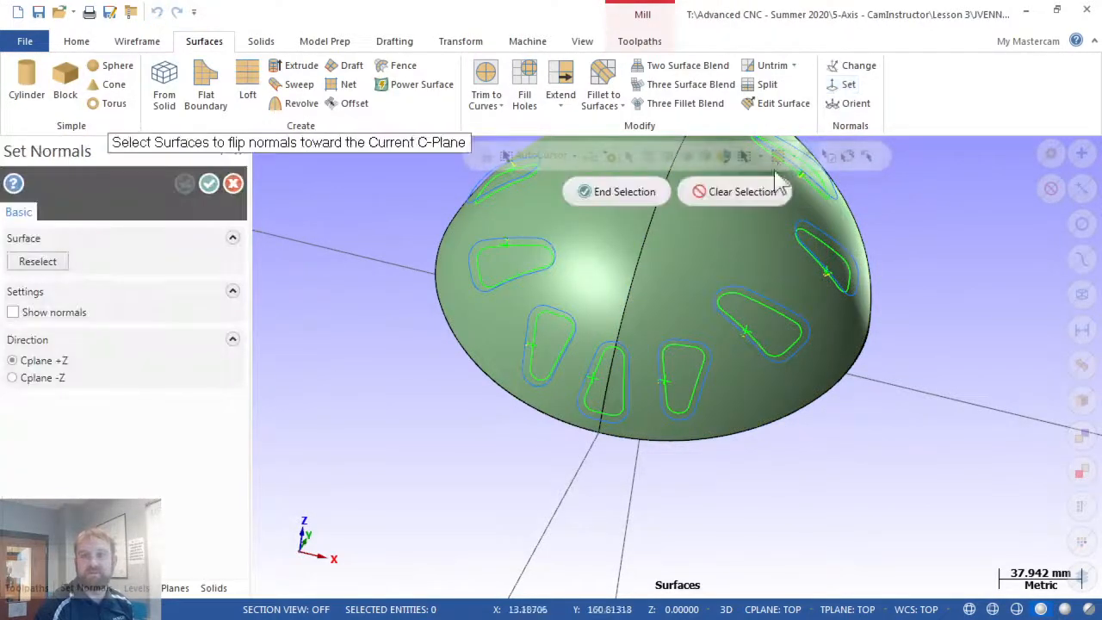
click(689, 251)
click(600, 250)
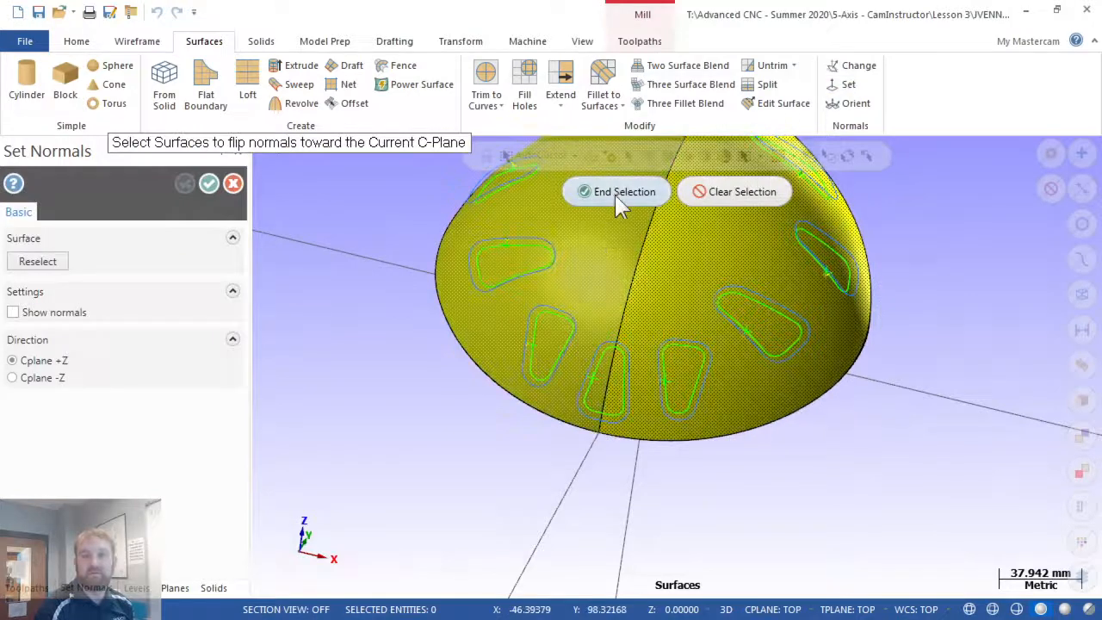
click(616, 191)
scroll(482, 427, down, 2)
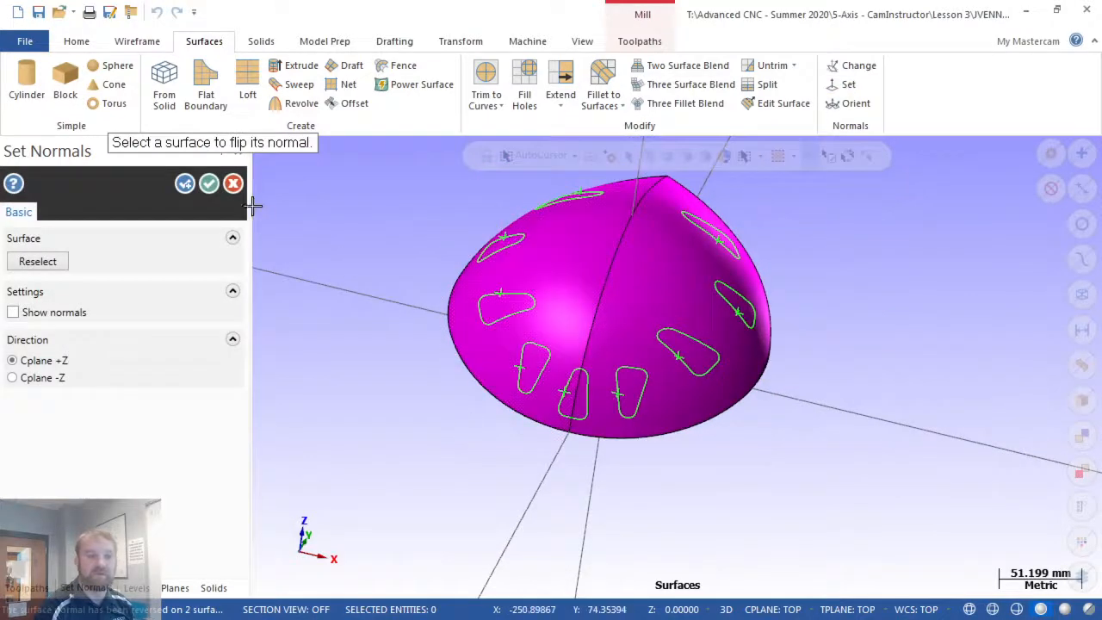
click(210, 183)
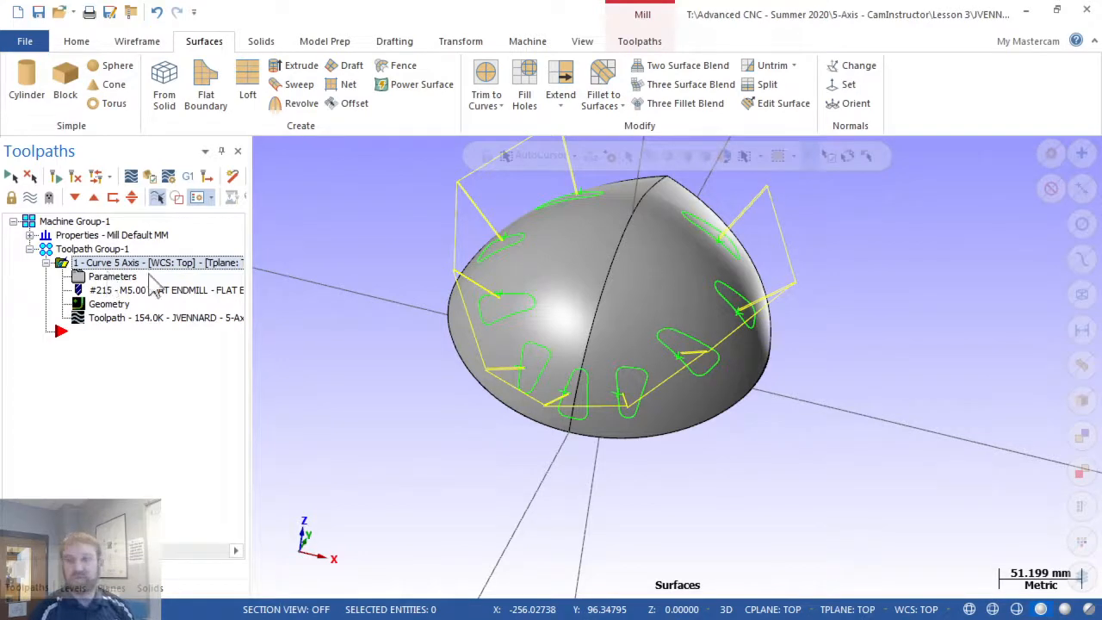
- Show the model in wireframe to check the regenerated vent hole cuts, and save the part file
scroll(564, 289, up, 3)
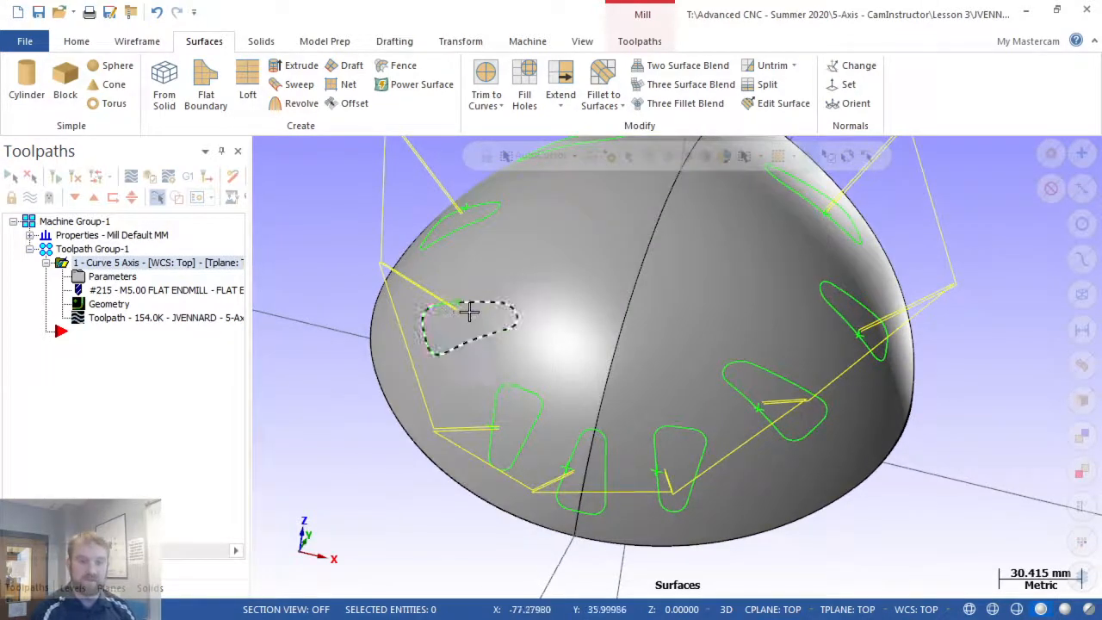
key(alt+s)
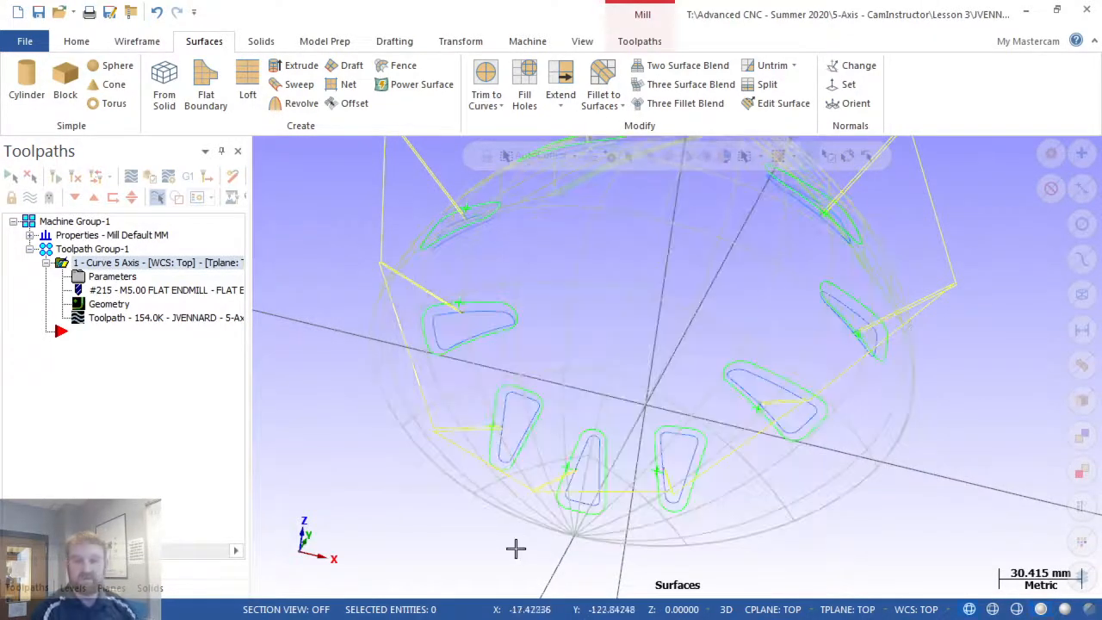
mouse_move(514, 541)
middle_down()
mouse_move(463, 499)
mouse_move(423, 491)
mouse_move(419, 428)
mouse_move(421, 546)
mouse_move(502, 512)
mouse_move(706, 251)
middle_up()
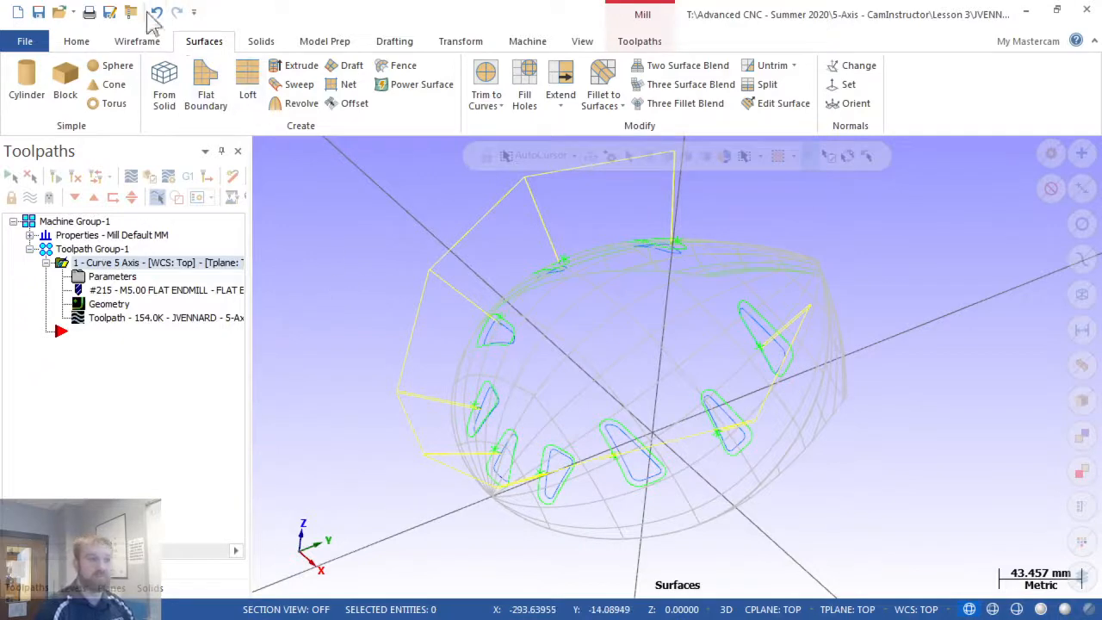
click(39, 11)
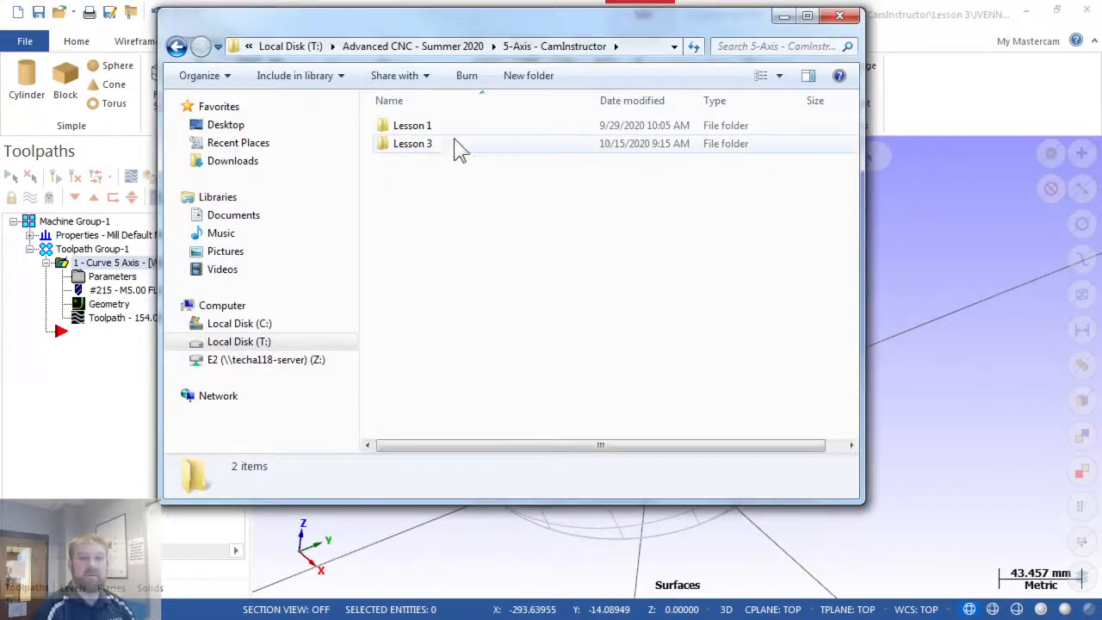
- Check the saved part file in the Lesson 3 folder in File Explorer and return to Mastercam
double_click(435, 146)
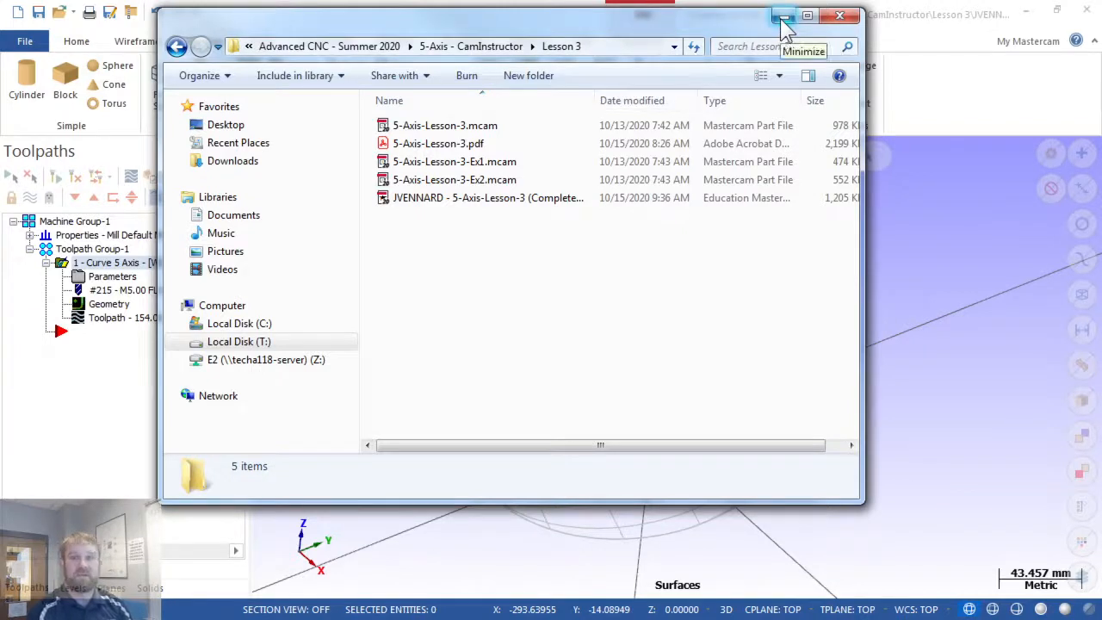
click(848, 19)
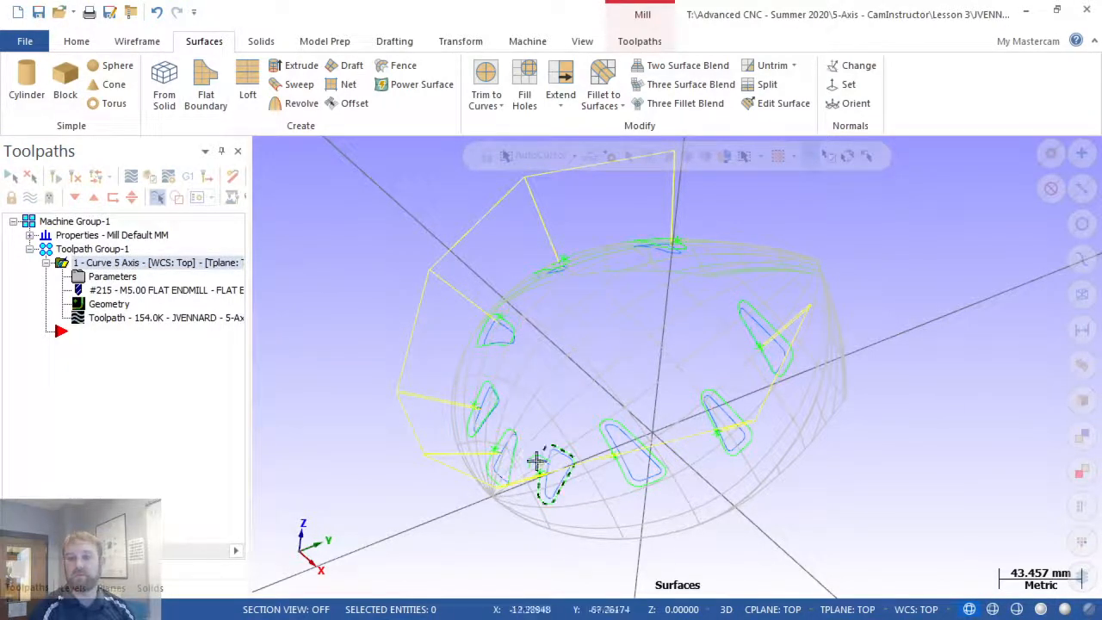
scroll(525, 454, up, 1)
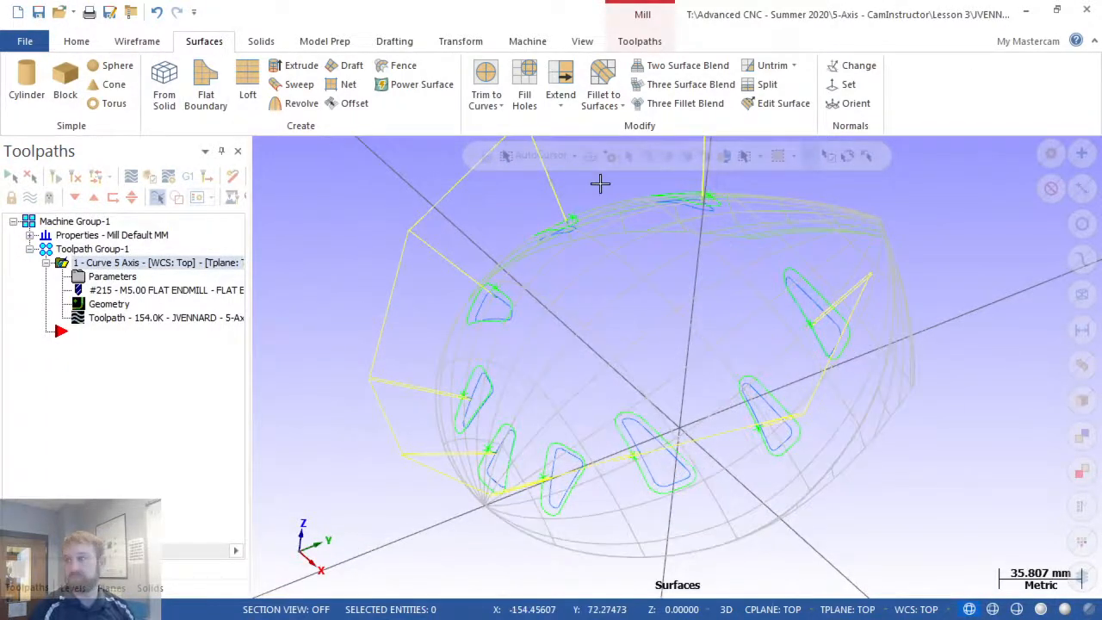